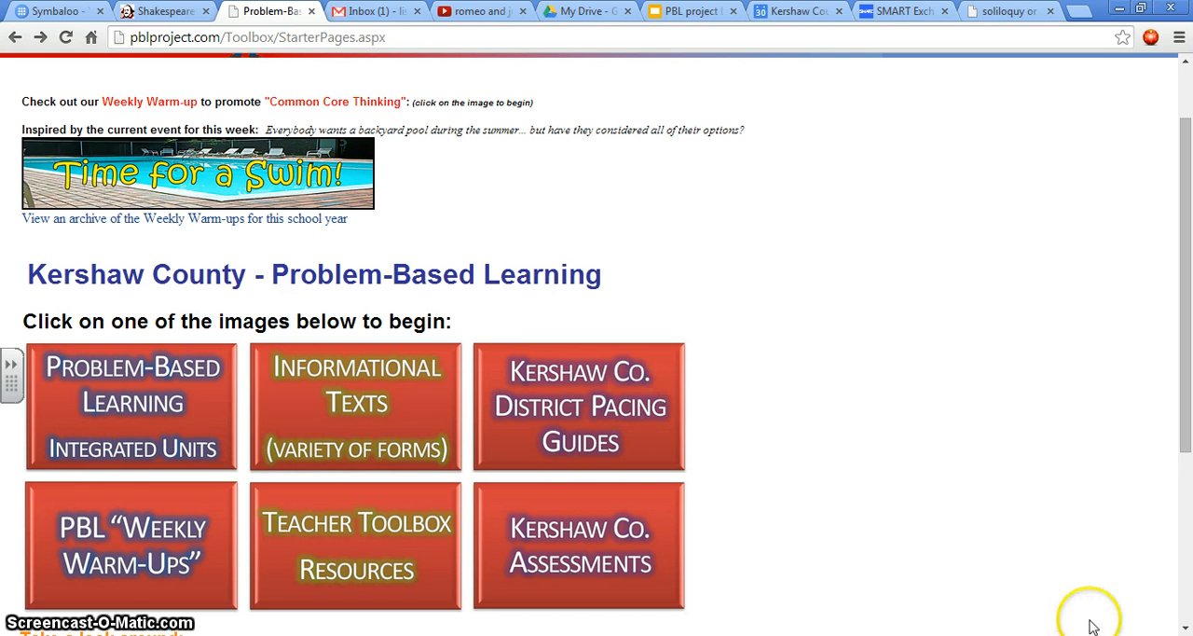
# Step: Start creating a new lesson in the Lesson Planner of the Teacher Toolbox Resources
pyautogui.scroll(2, 1068, 340)
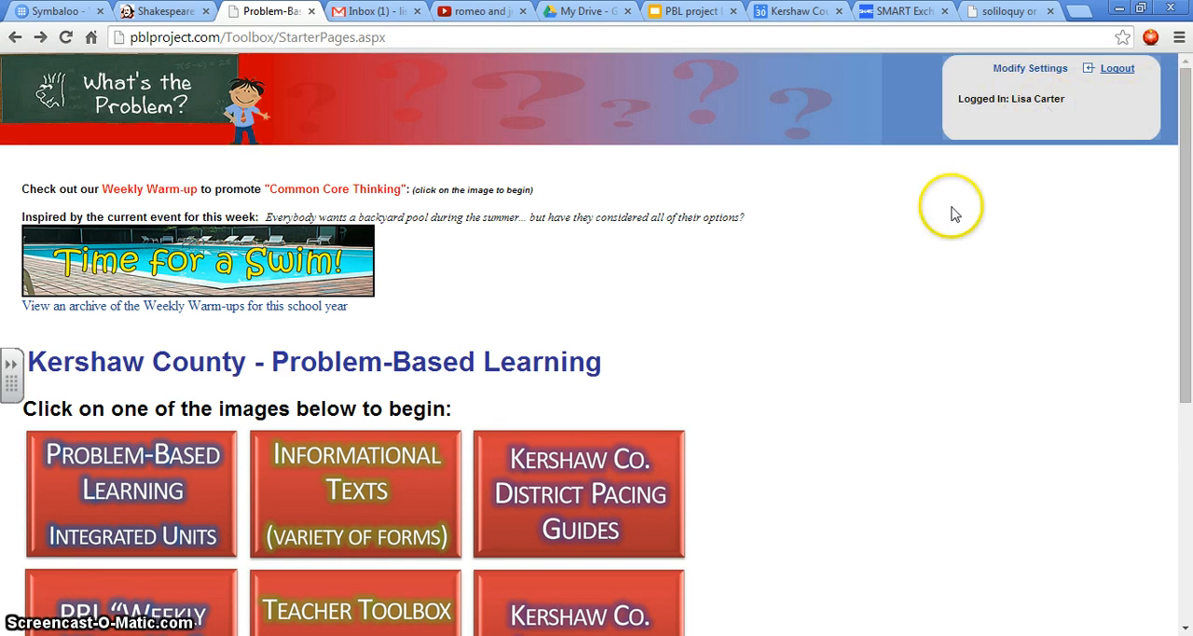
pyautogui.scroll(-3, 756, 426)
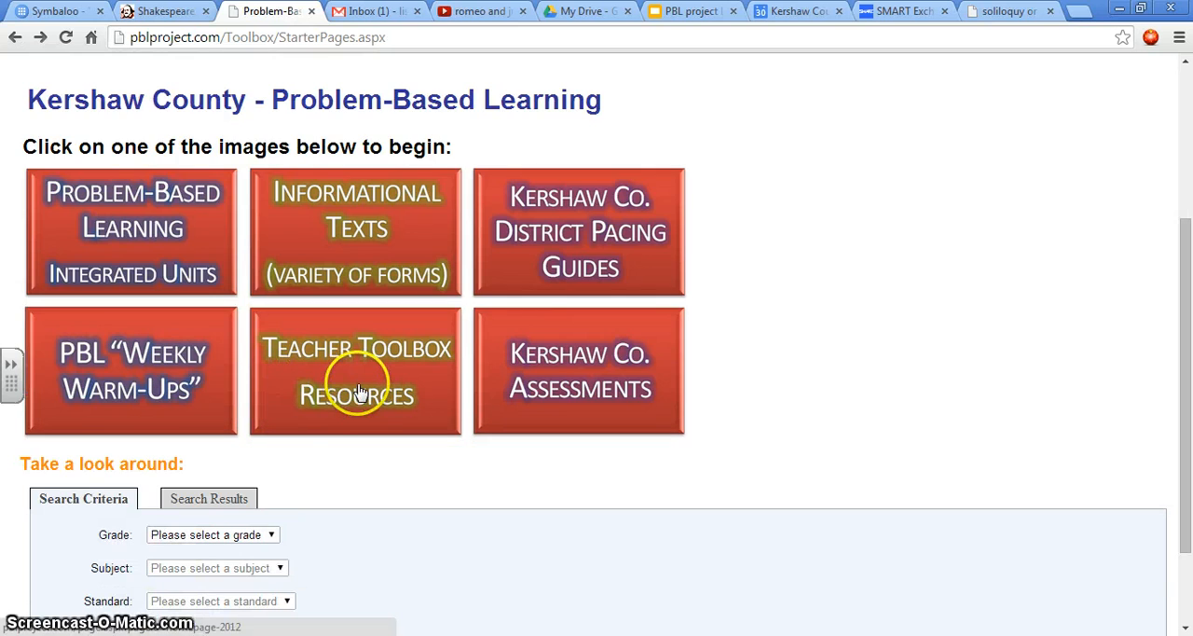
pyautogui.click(360, 389)
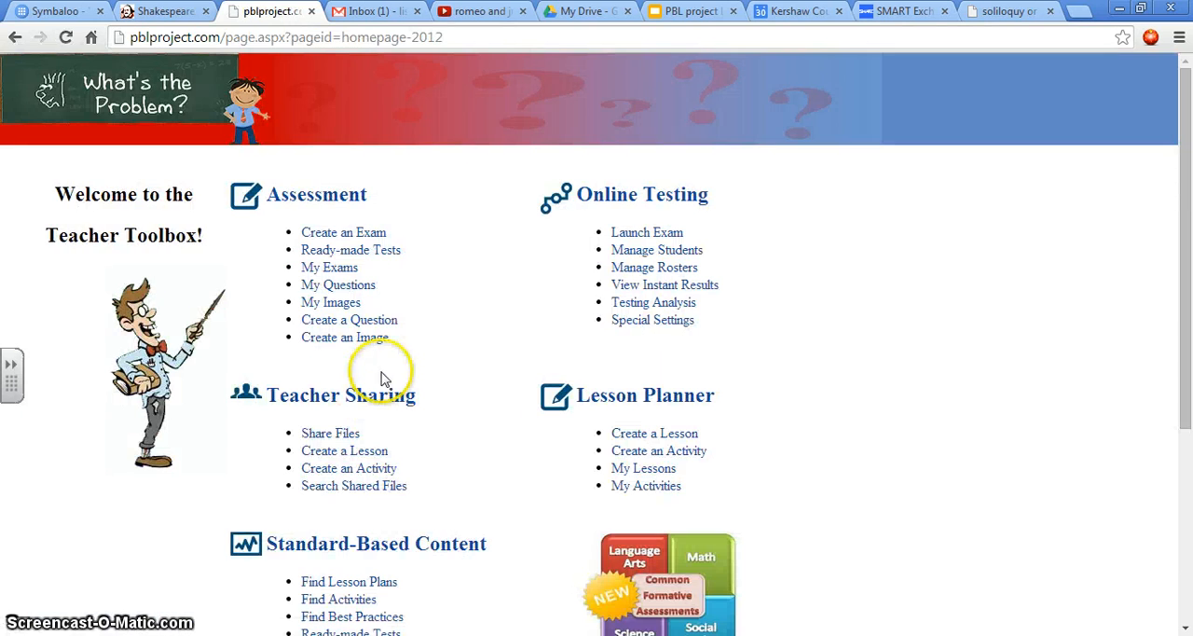
pyautogui.click(678, 438)
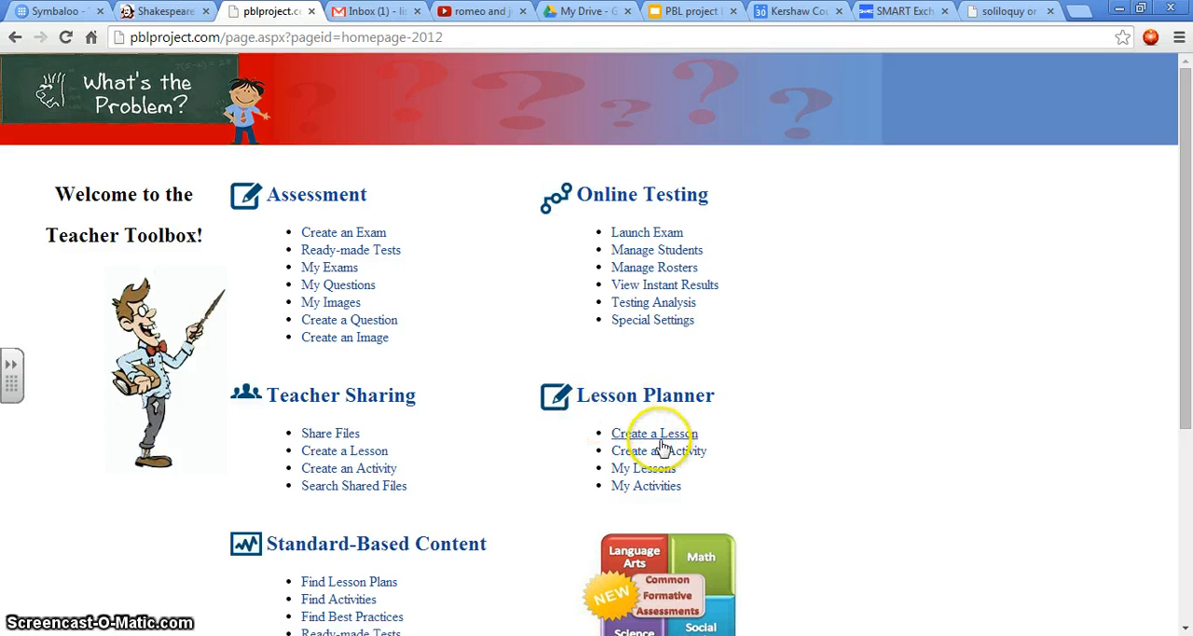
pyautogui.click(663, 434)
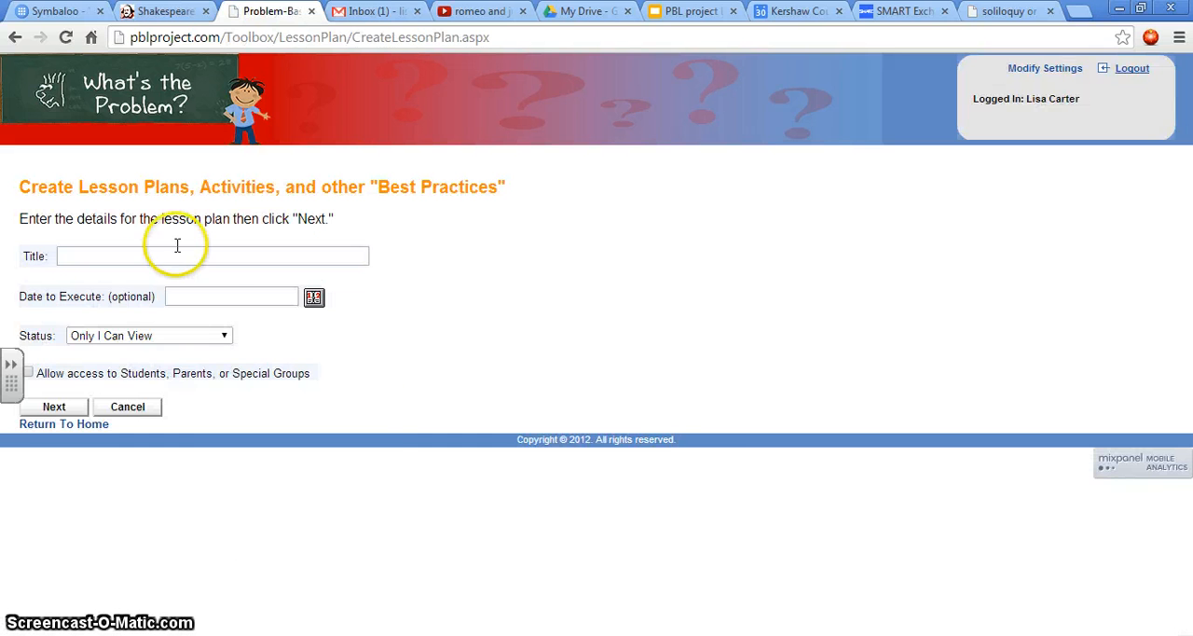
# Step: Title the lesson plan "Romeo and Juliet", set its status to Allow District to View, and proceed to the content form
pyautogui.click(224, 253)
pyautogui.click(225, 254)
pyautogui.write('Romeo and Juli')
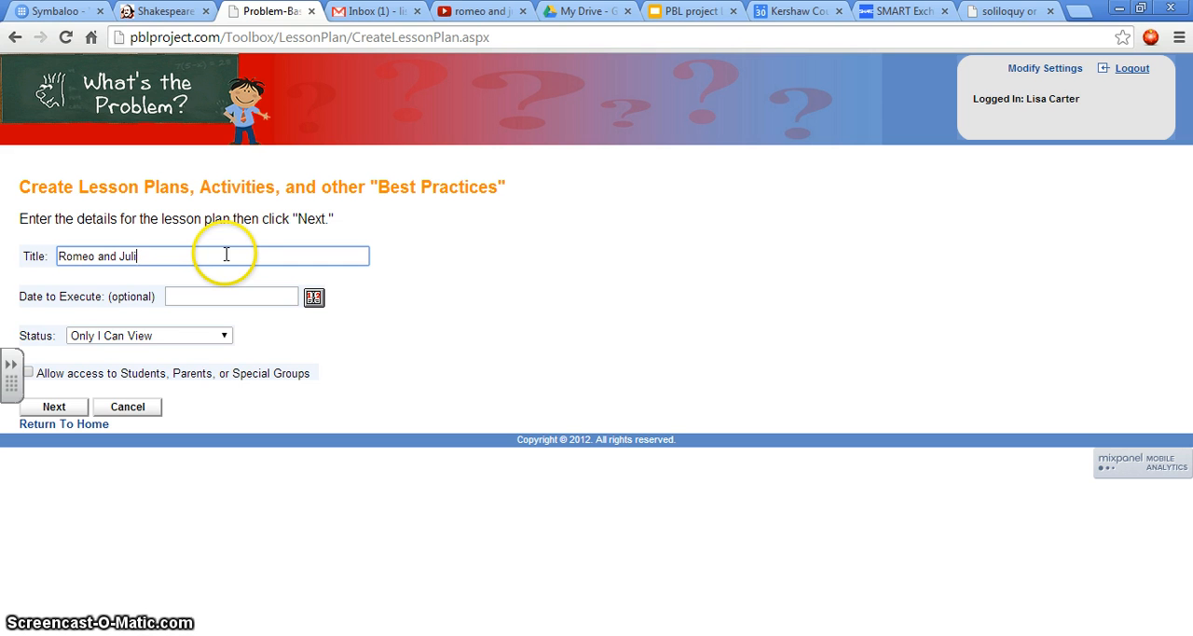
pyautogui.write('et')
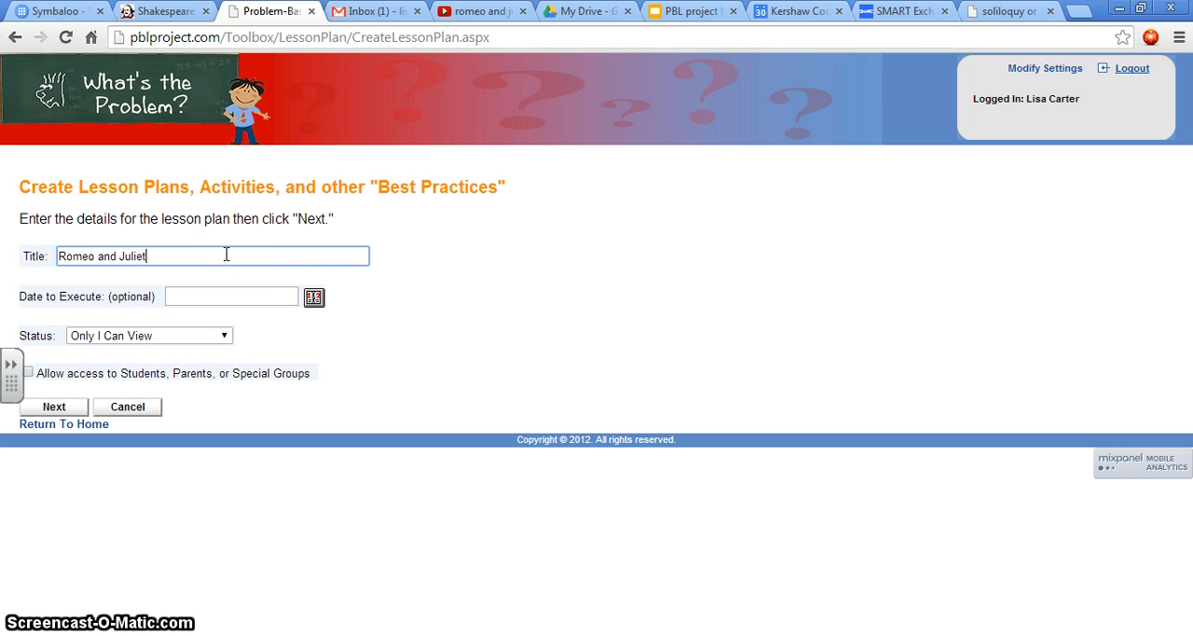
pyautogui.click(181, 258)
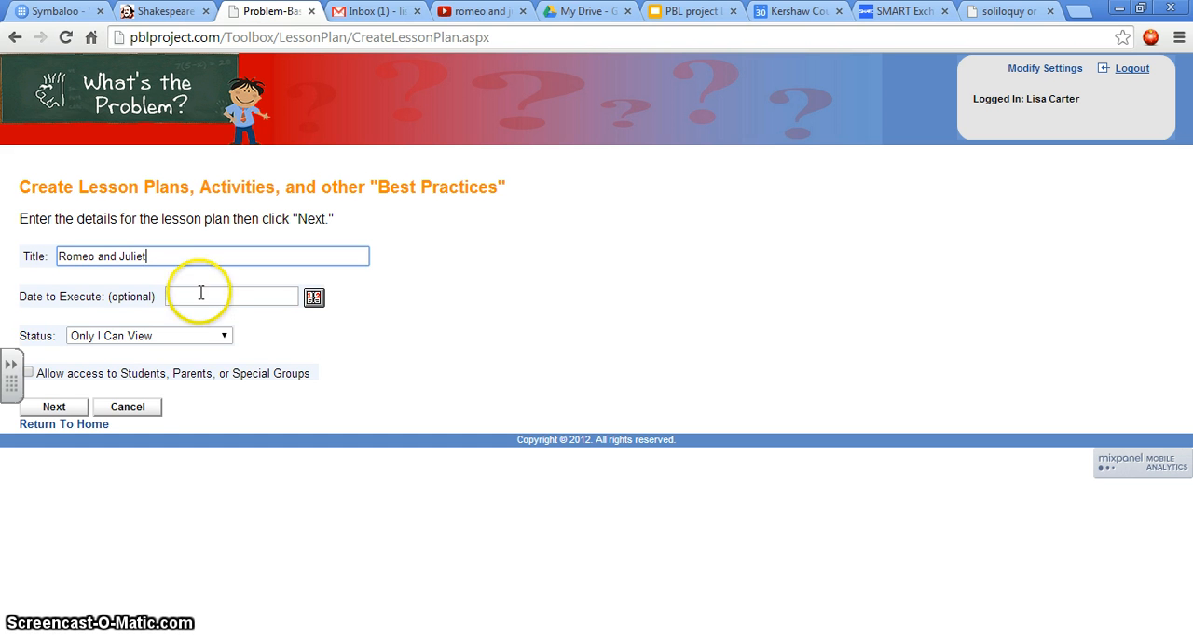
pyautogui.click(224, 335)
pyautogui.click(164, 379)
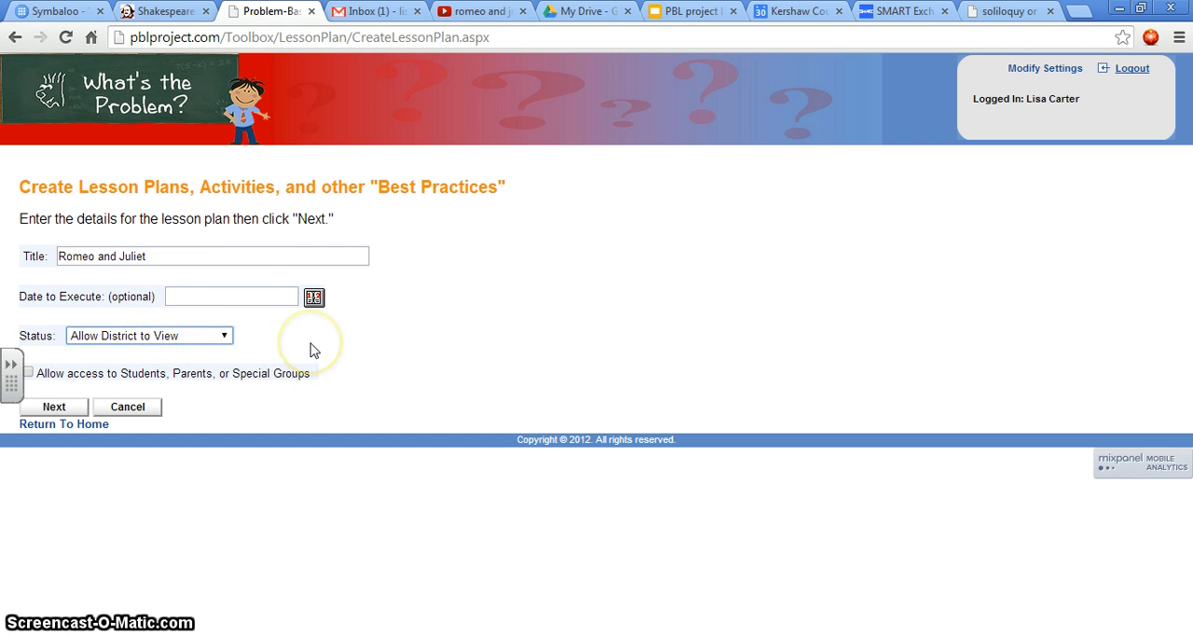
pyautogui.click(62, 408)
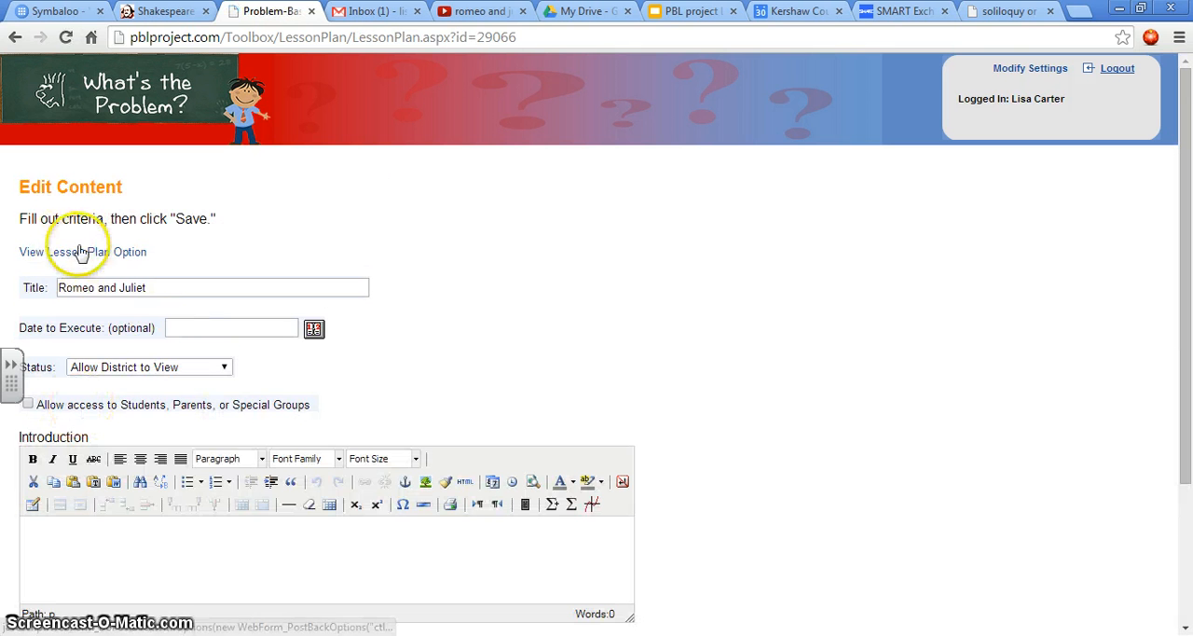
# Step: Switch the content form to the lesson plan option and look over its sections
pyautogui.click(94, 253)
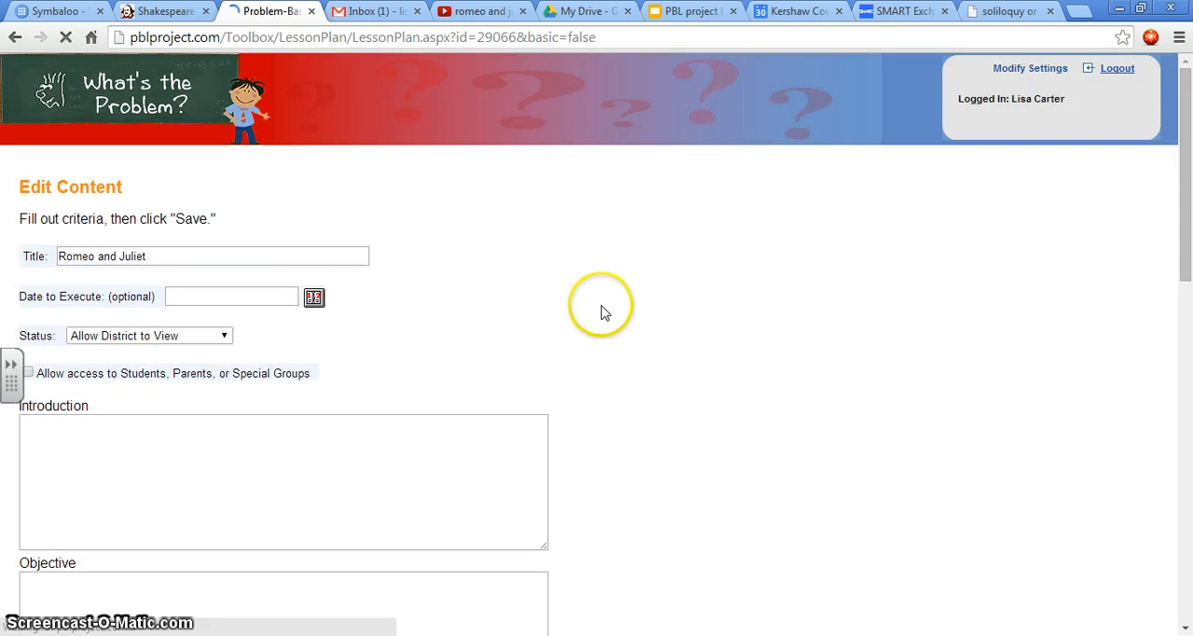
pyautogui.scroll(-10, 606, 313)
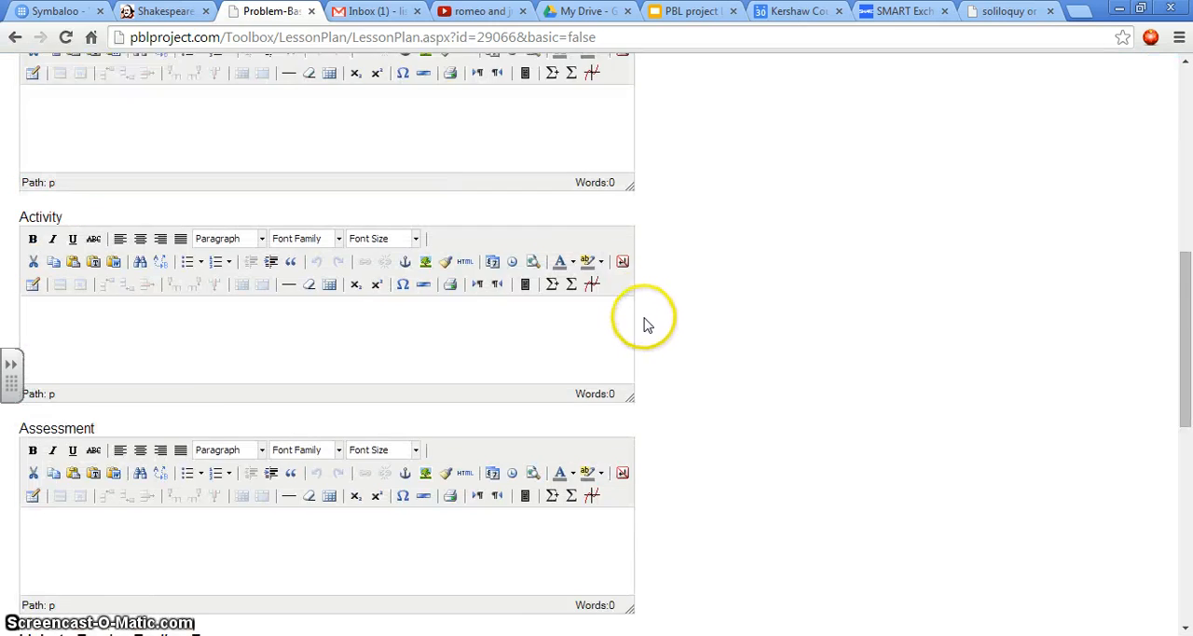
pyautogui.scroll(10, 646, 323)
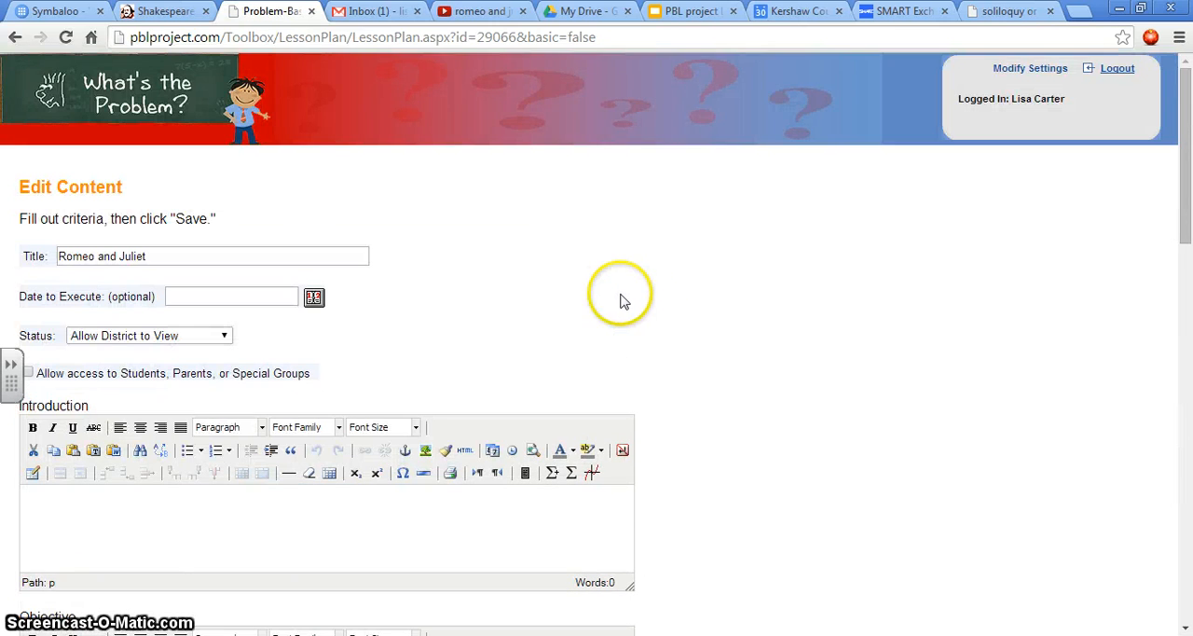
# Step: Enter "Identify difference between monologue and soliloquy" as the first line of the Objective section, correcting the spelling of "soliloquy"
pyautogui.scroll(-2, 531, 279)
pyautogui.scroll(-1, 228, 411)
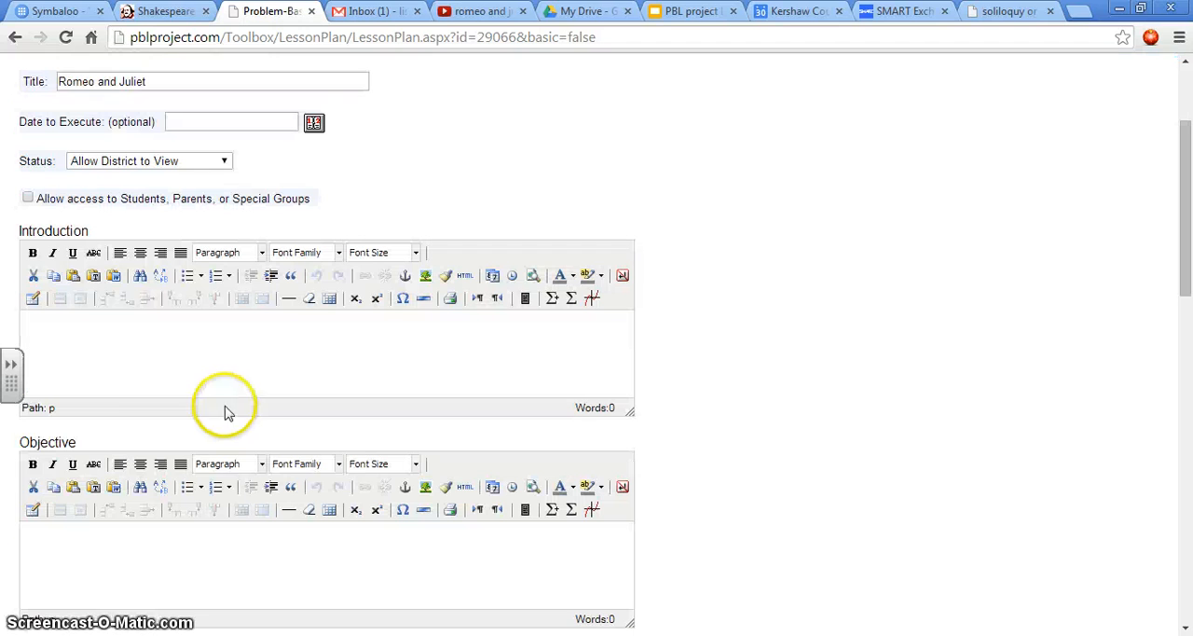
pyautogui.click(36, 538)
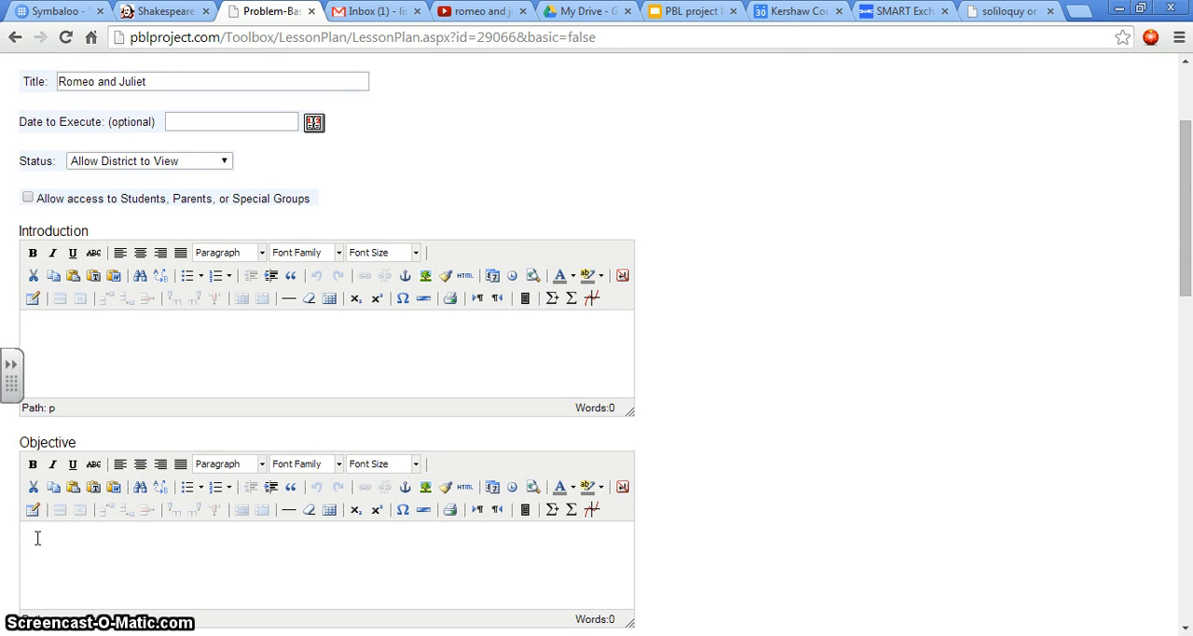
pyautogui.write('Identify difference between monologue and soliloquy')
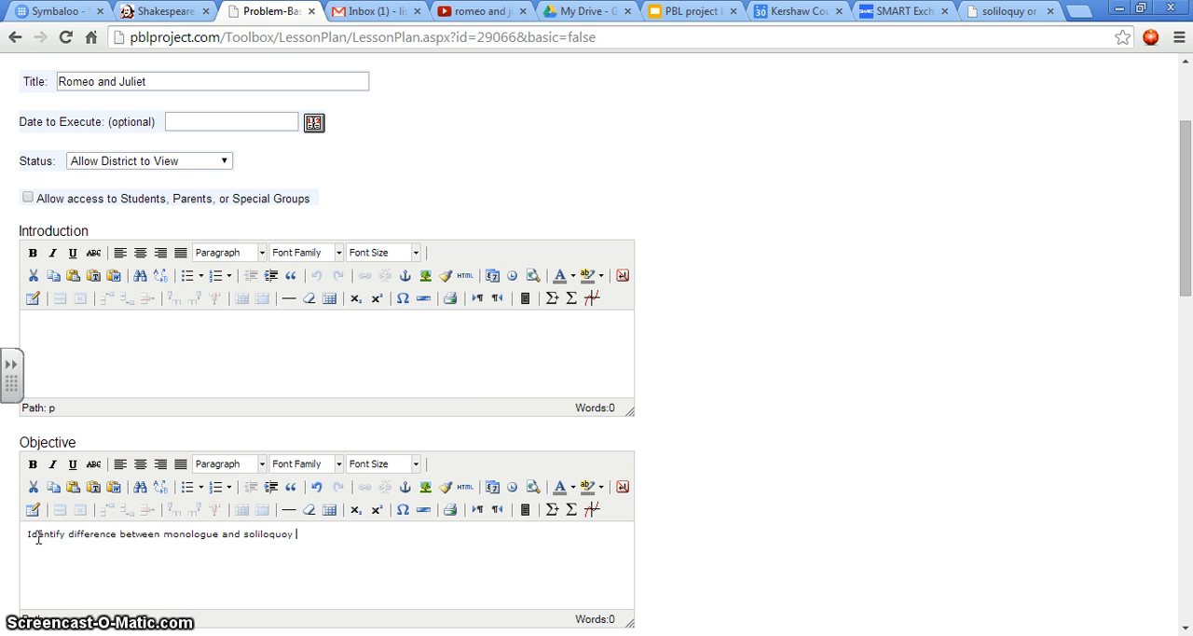
pyautogui.click(285, 536)
pyautogui.click(298, 539)
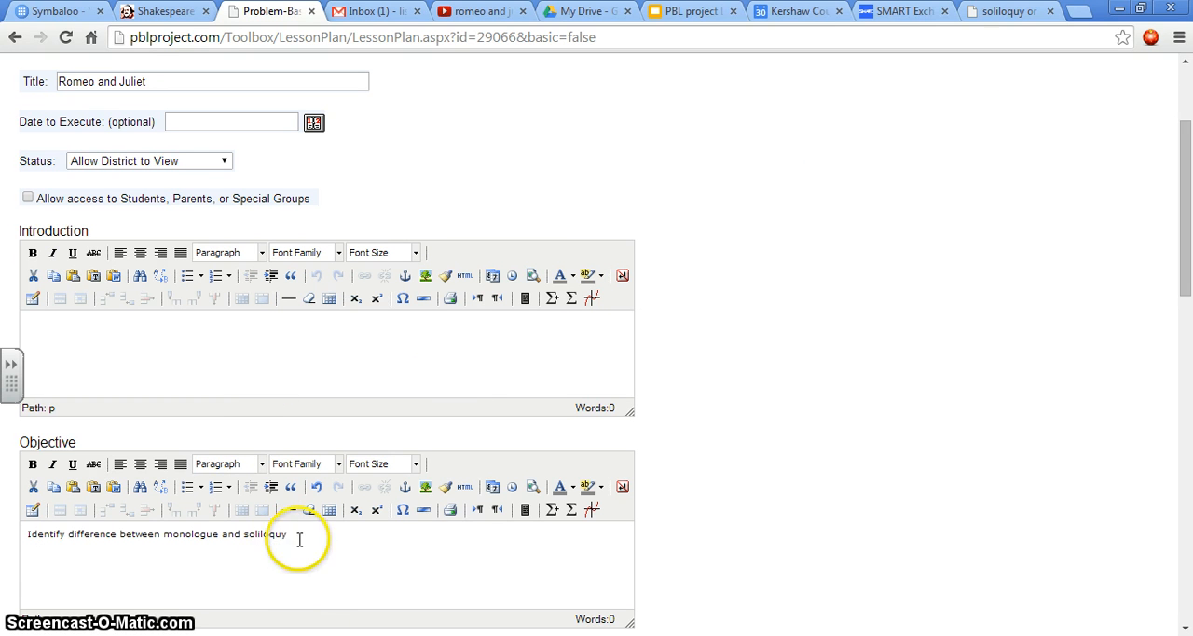
pyautogui.write('soliloquy ')
pyautogui.write('Select')
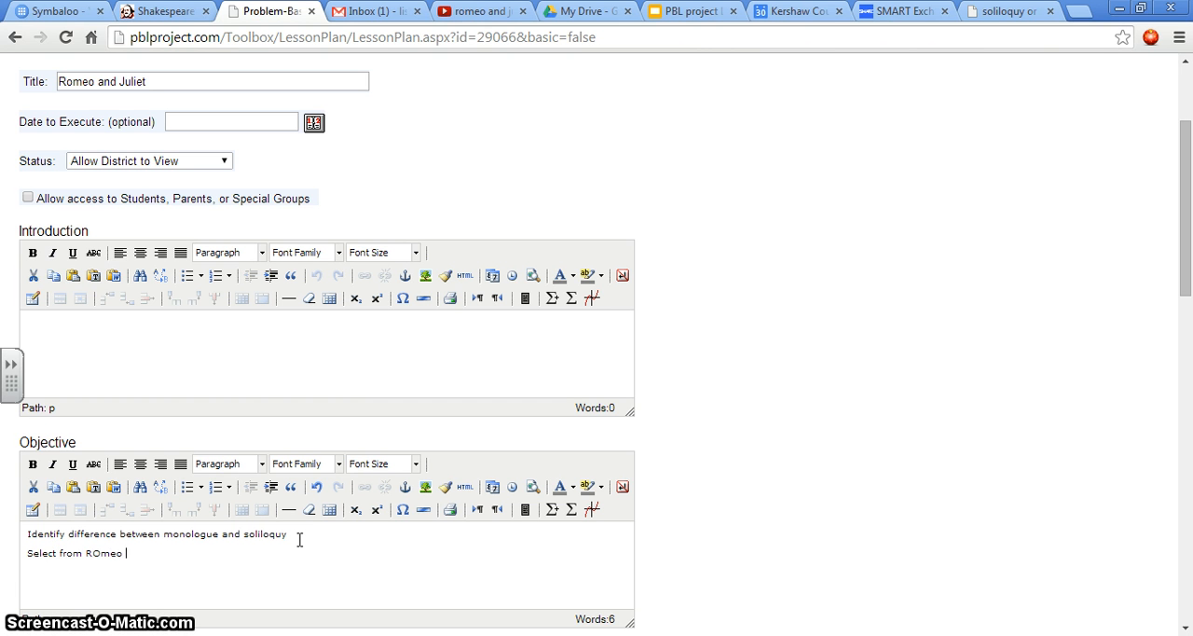
pyautogui.write(' from ROmeo and Juliet')
# Step: Add a second Objective line reading "Select from Romeo and Juliet examples of monologue and soliloquy"
pyautogui.click(100, 553)
pyautogui.press('BackSpace')
pyautogui.write('o')
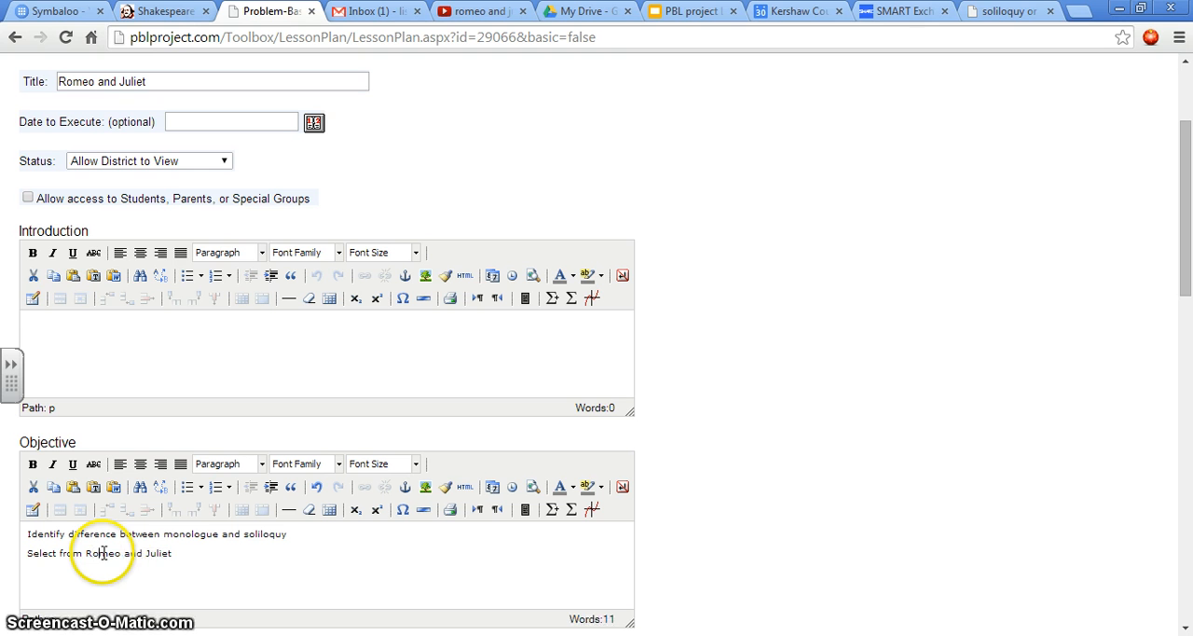
pyautogui.click(187, 555)
pyautogui.write('examples of m')
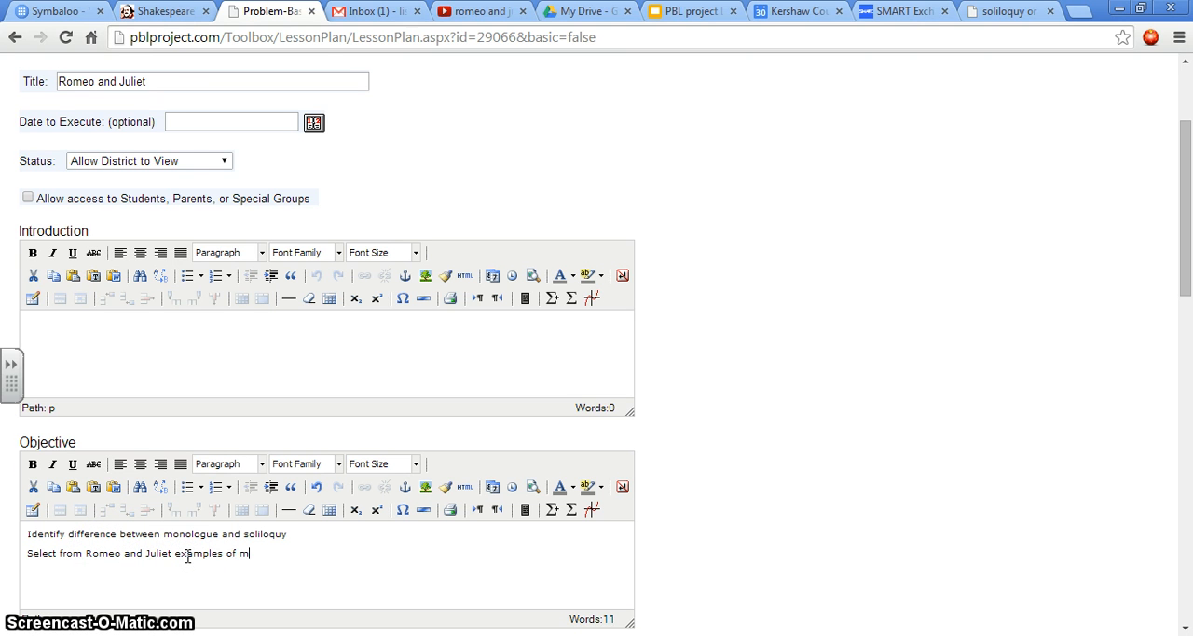
pyautogui.write('onologue and soliloquy')
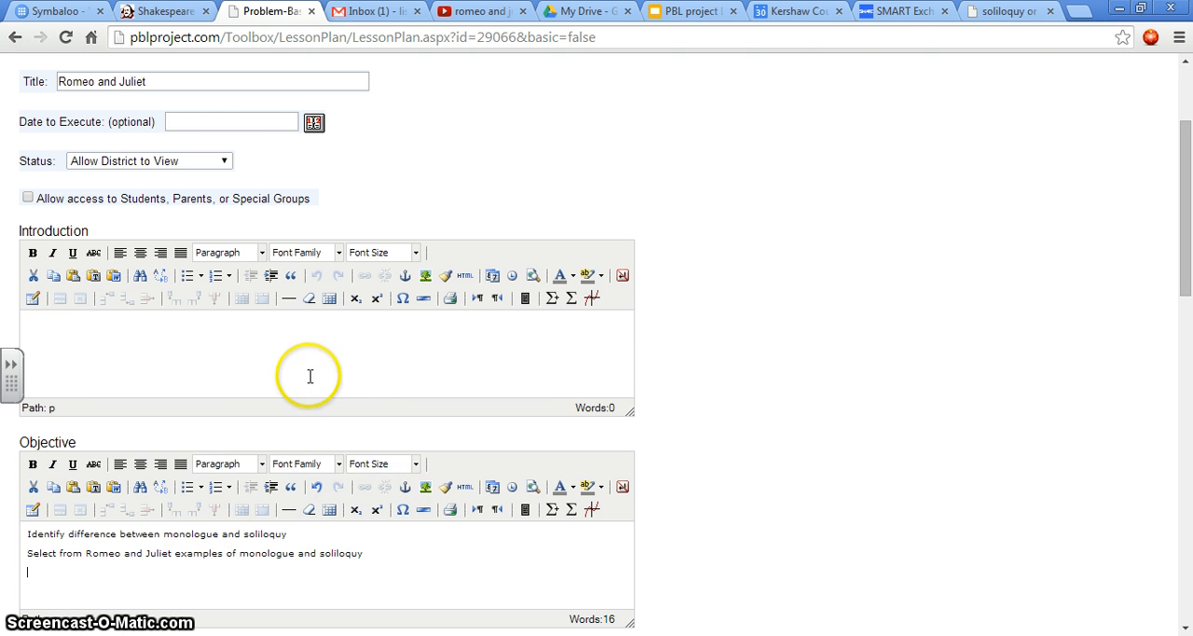
# Step: Switch to YouTube, open the video "Romeo and Juliet: Monologues and soliloquies" and pause it
pyautogui.click(47, 326)
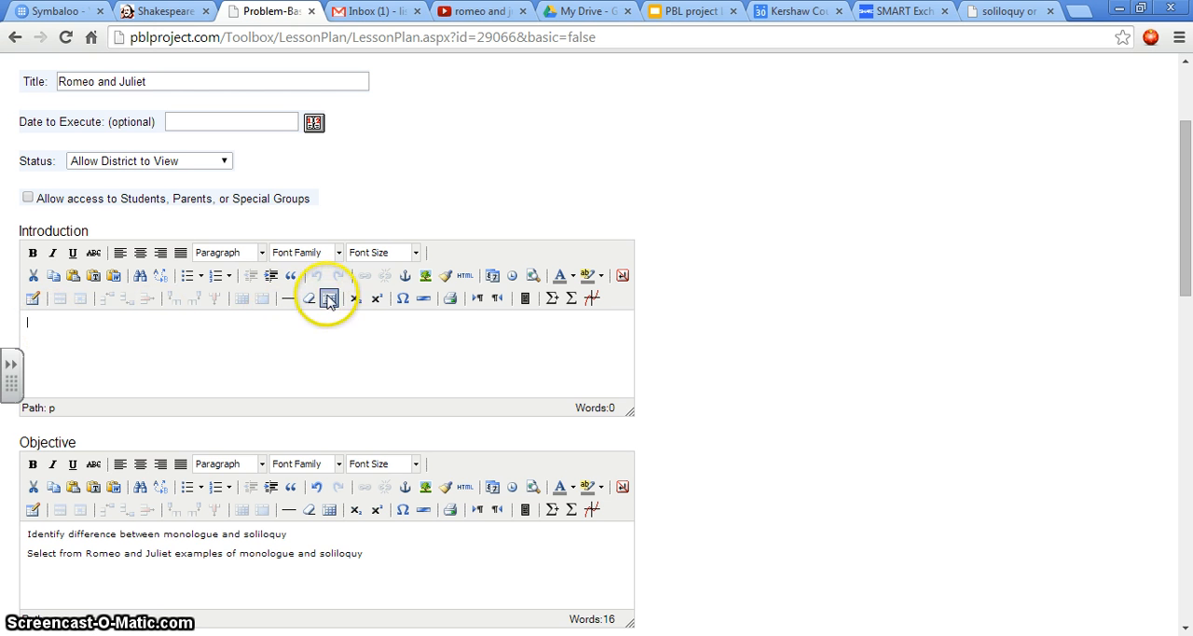
pyautogui.click(478, 13)
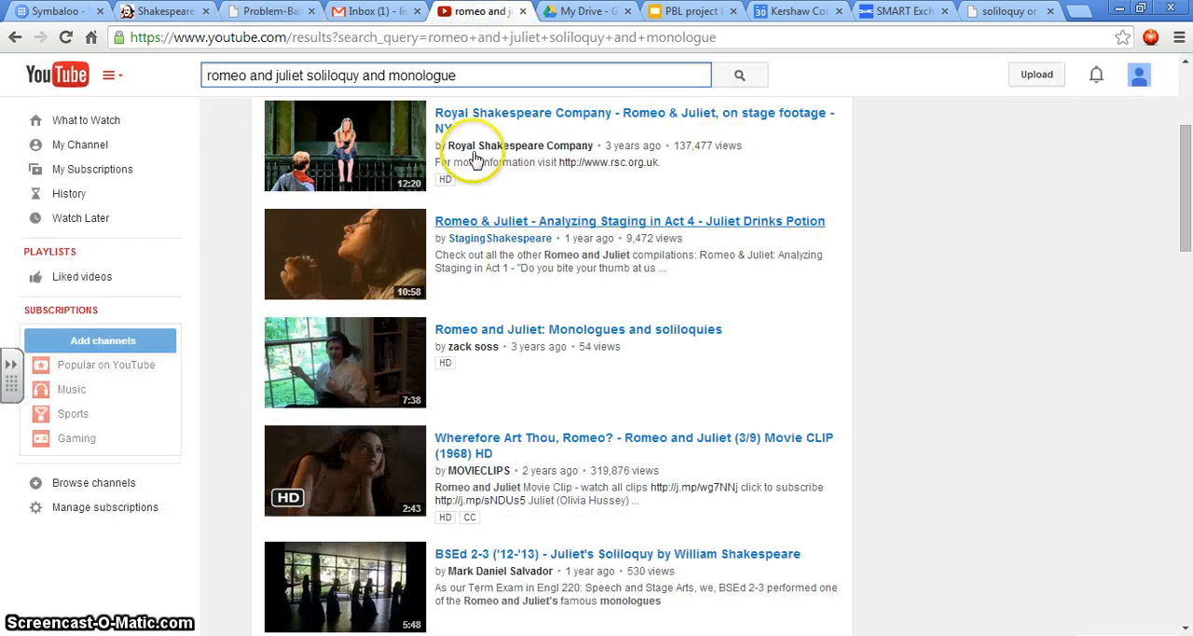
pyautogui.click(641, 332)
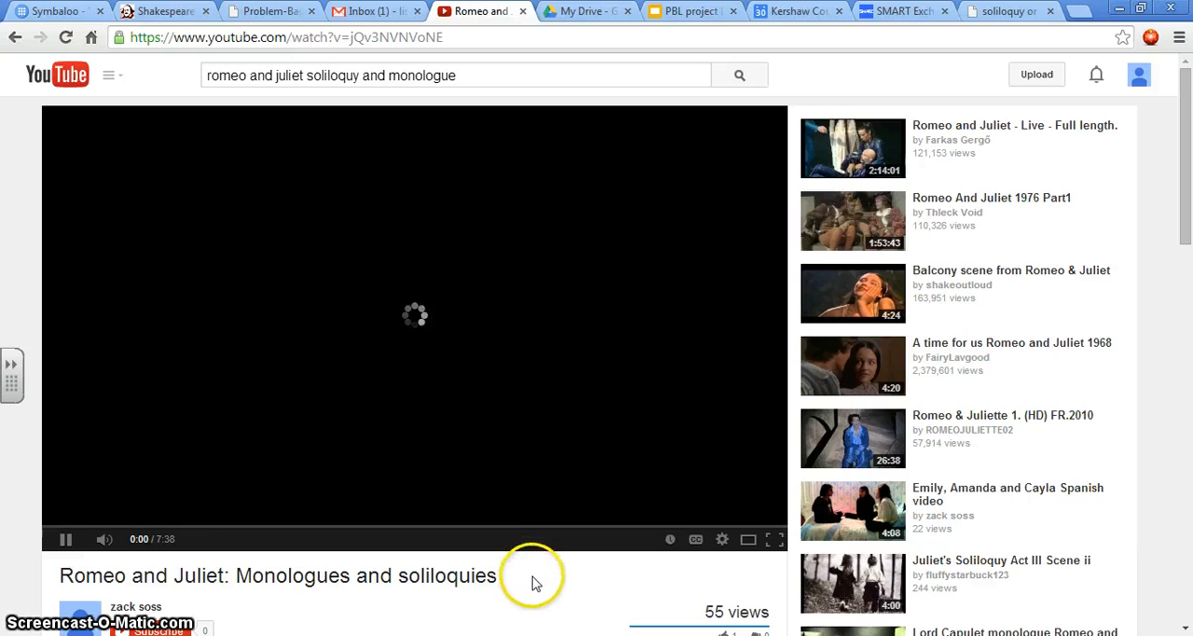
pyautogui.scroll(-2, 528, 567)
pyautogui.scroll(1, 390, 469)
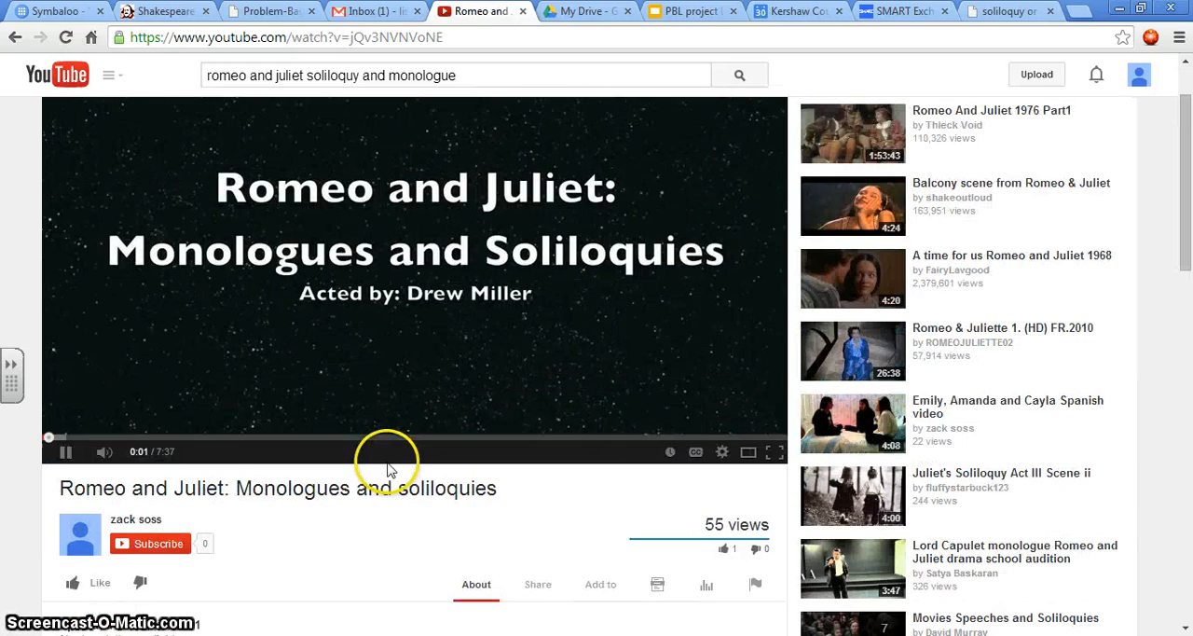
pyautogui.click(64, 452)
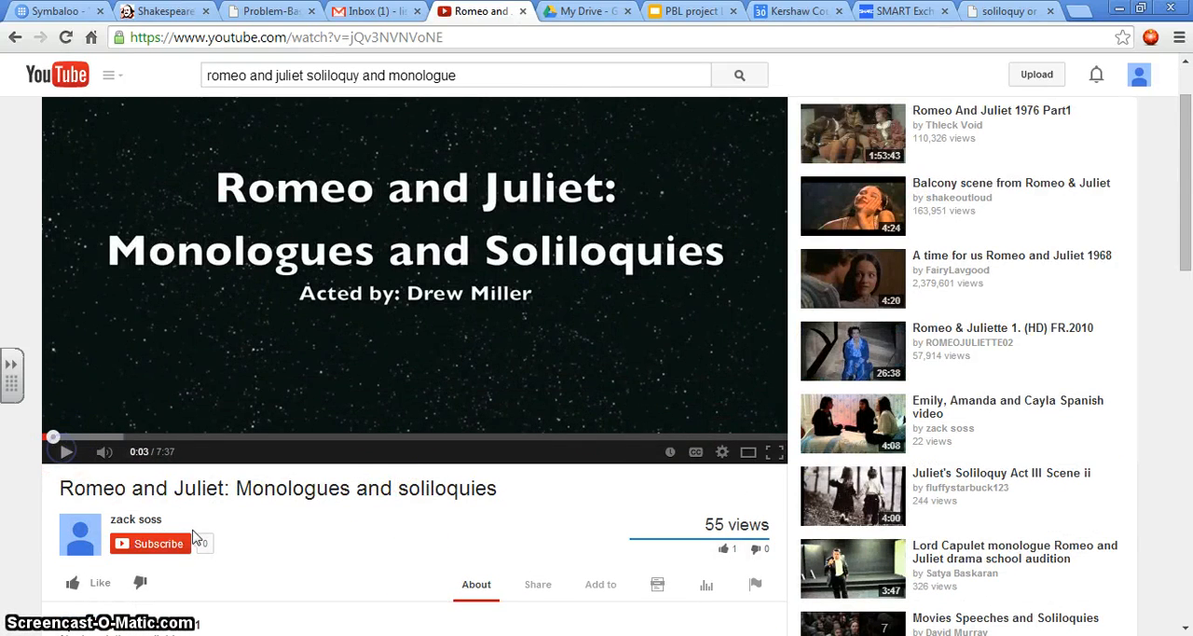
# Step: Copy the YouTube video's web address and paste it into the lesson plan's Introduction section
pyautogui.scroll(1, 356, 515)
pyautogui.click(458, 35)
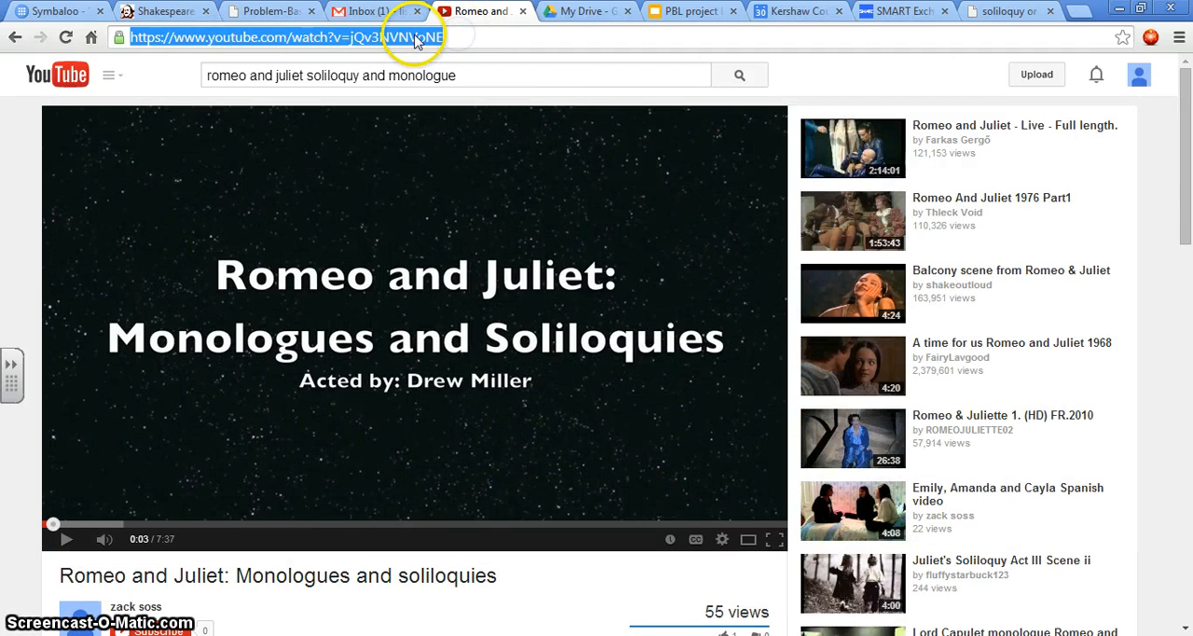
pyautogui.rightClick(415, 39)
pyautogui.click(447, 97)
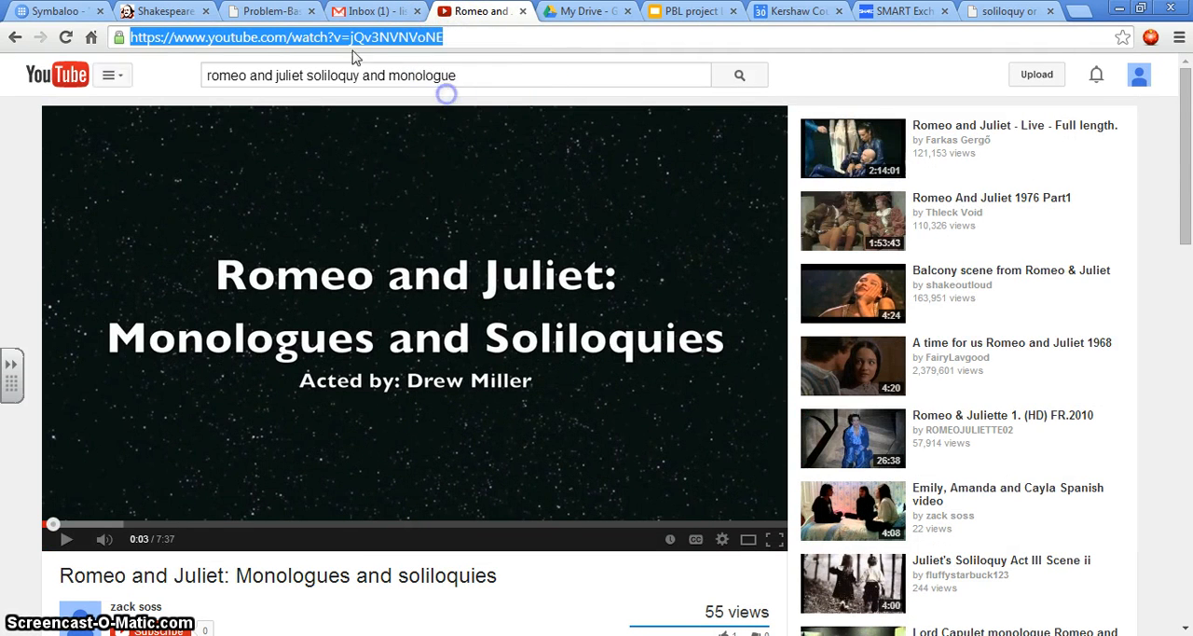
pyautogui.click(268, 11)
pyautogui.click(42, 321)
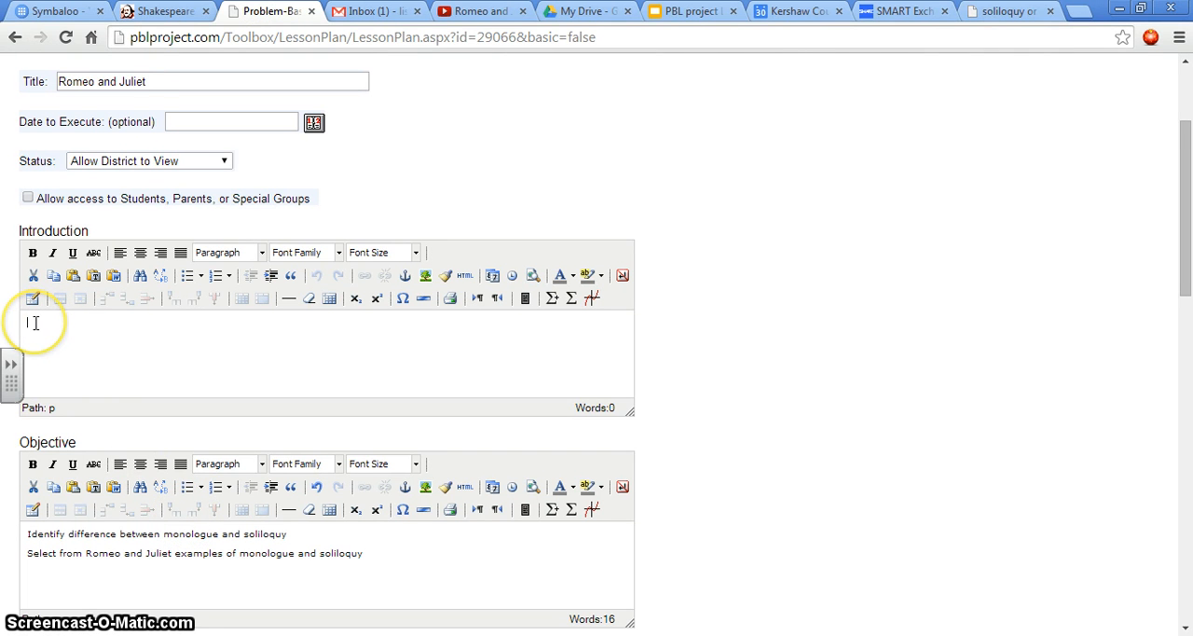
pyautogui.rightClick(36, 322)
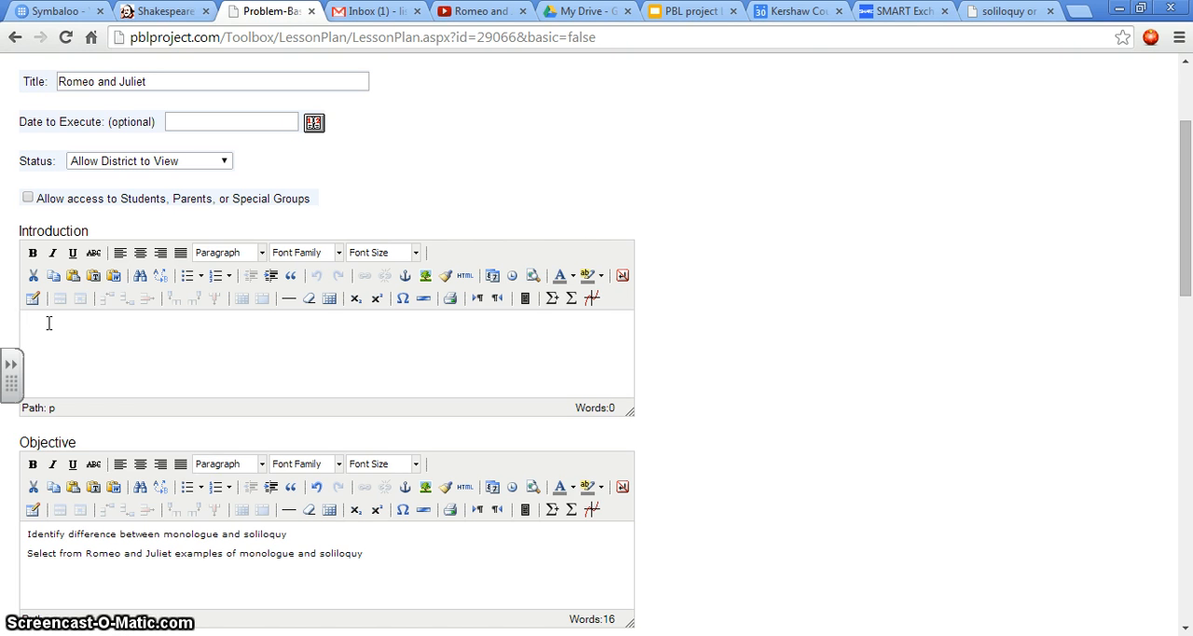
pyautogui.hotkey('ctrl', 'v')
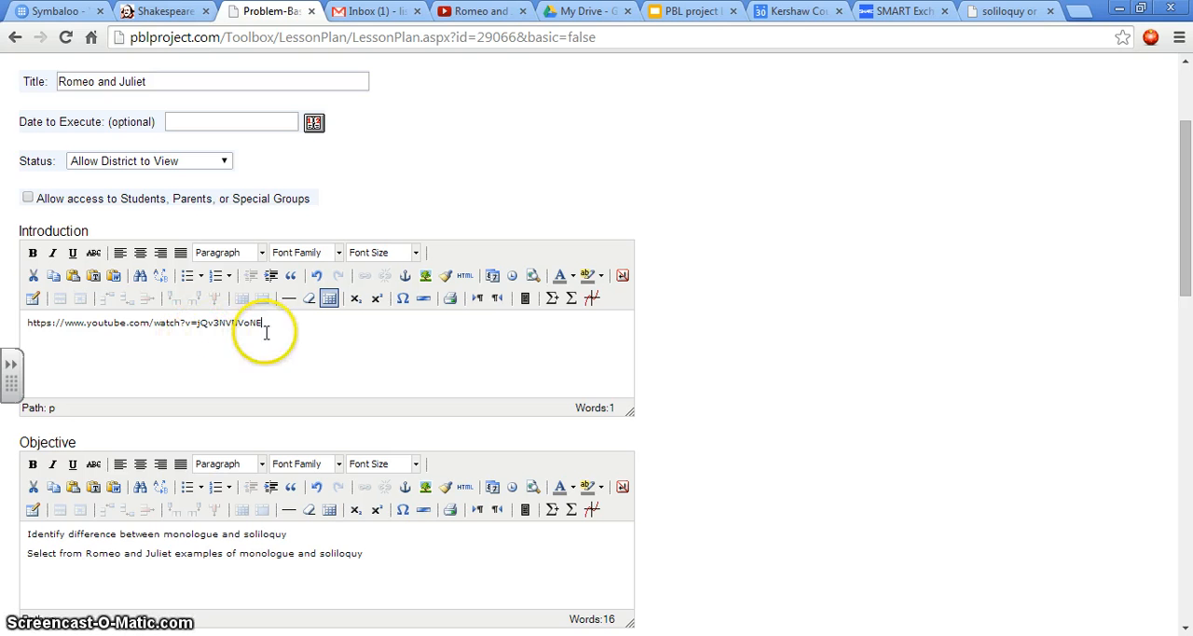
# Step: Insert "_popup" after "watch" in the video address in the Introduction section
pyautogui.click(180, 323)
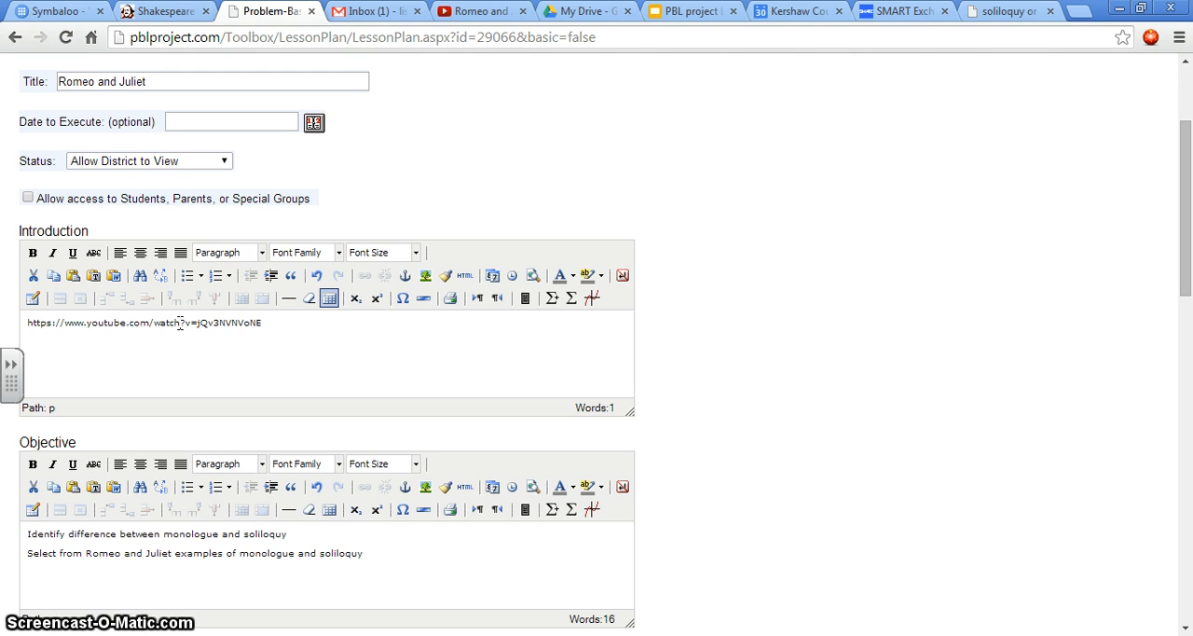
pyautogui.write('_popup')
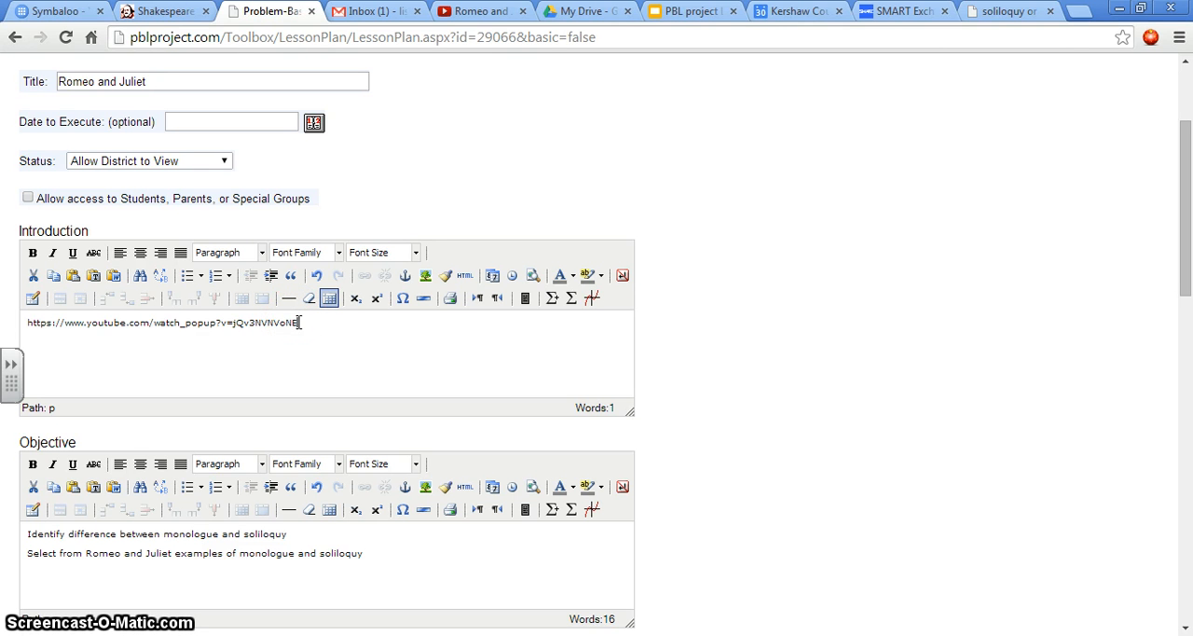
# Step: Turn the video address in the Introduction section into a hyperlink pointing to that same popup address
pyautogui.moveTo(299, 322); pyautogui.dragTo(11, 324)
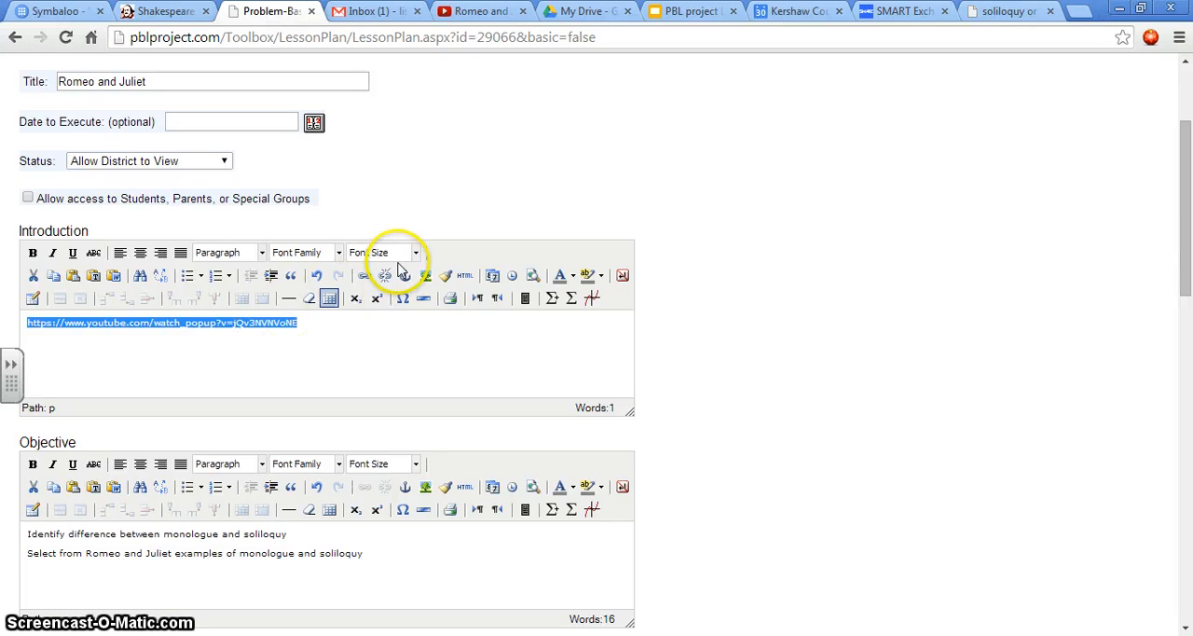
pyautogui.click(365, 277)
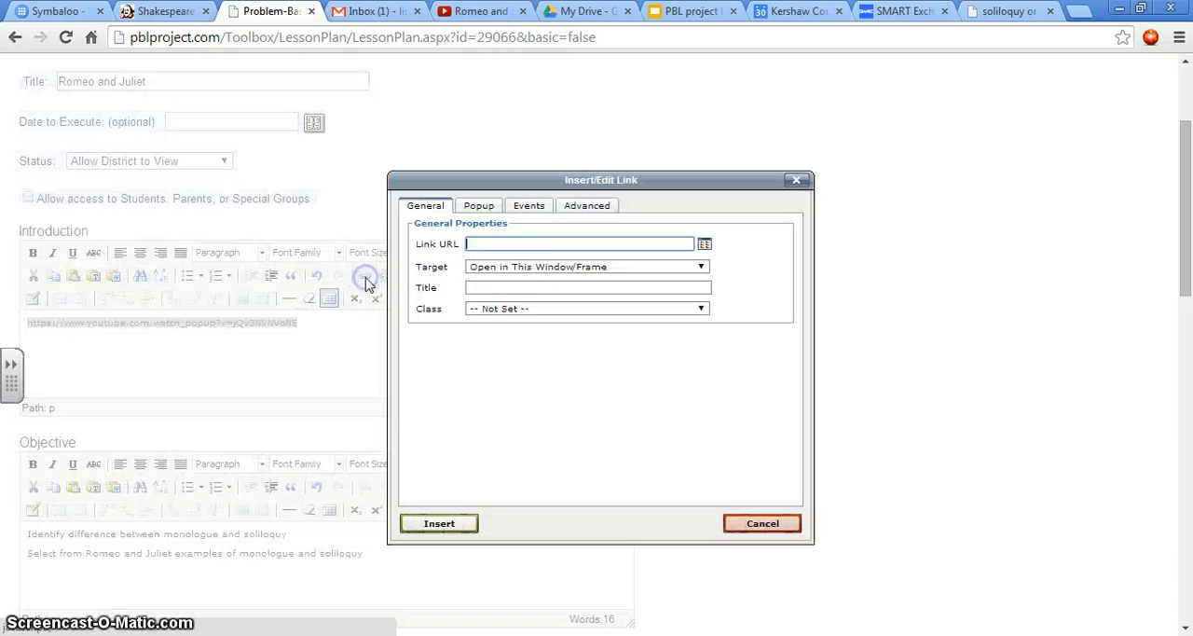
pyautogui.click(487, 244)
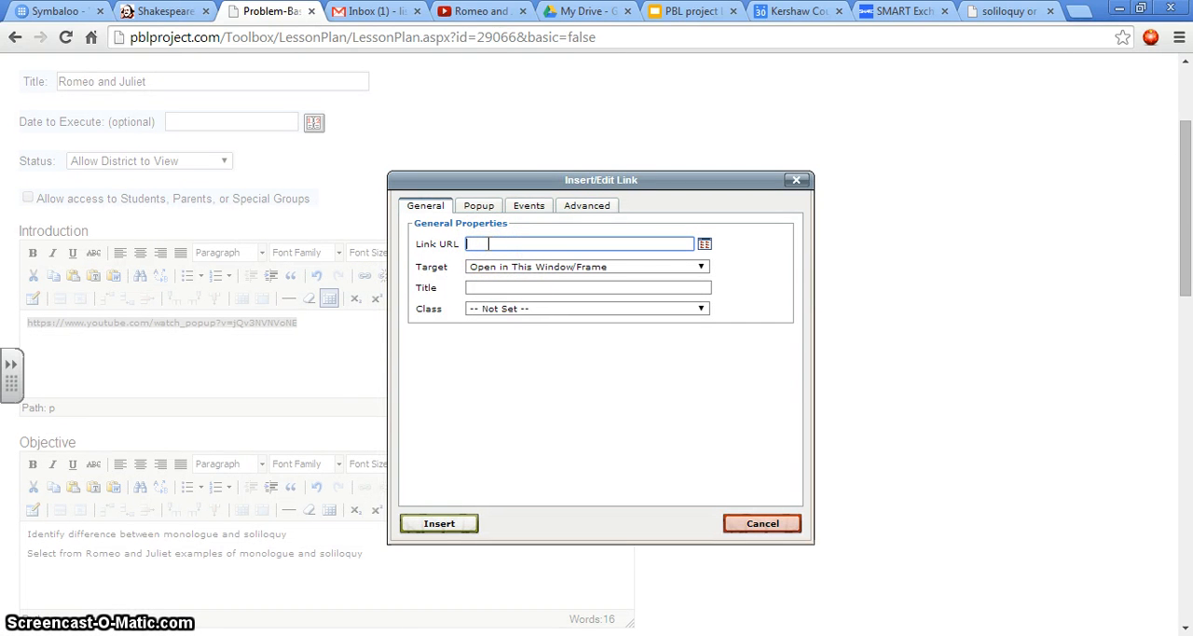
pyautogui.hotkey('ctrl', 'v')
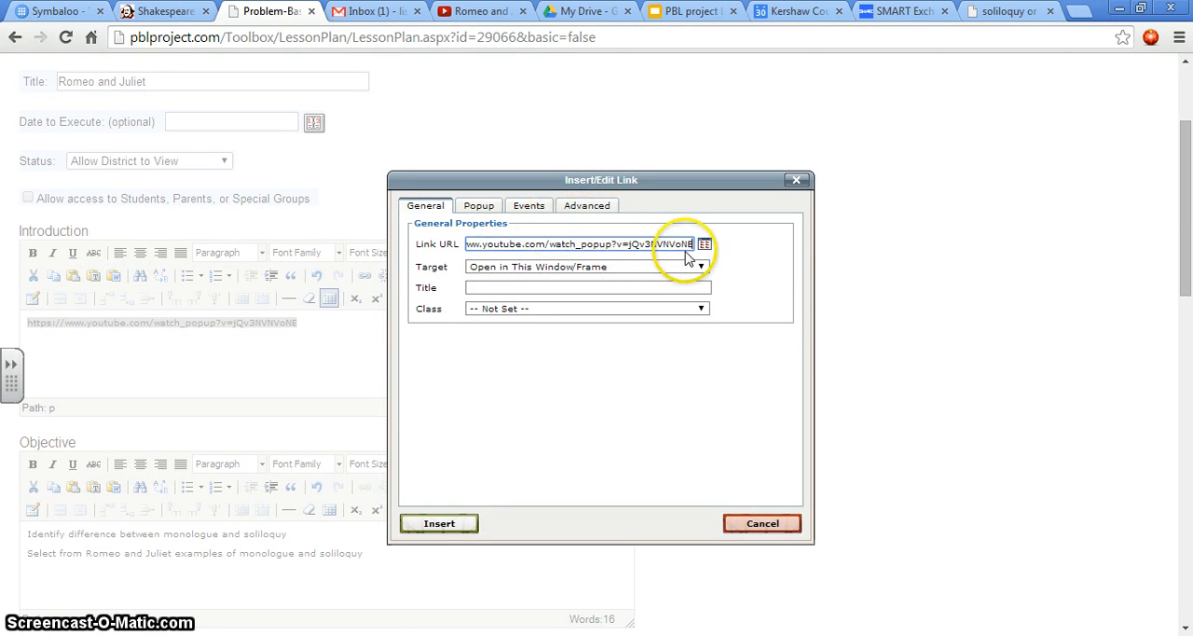
pyautogui.click(435, 525)
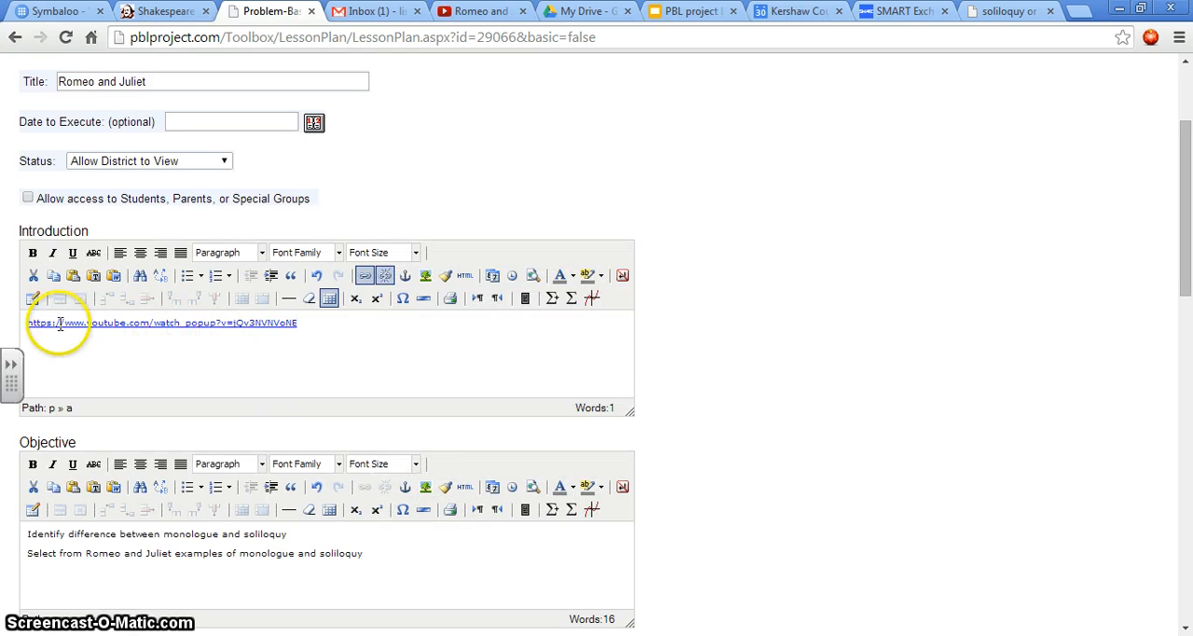
pyautogui.click(31, 323)
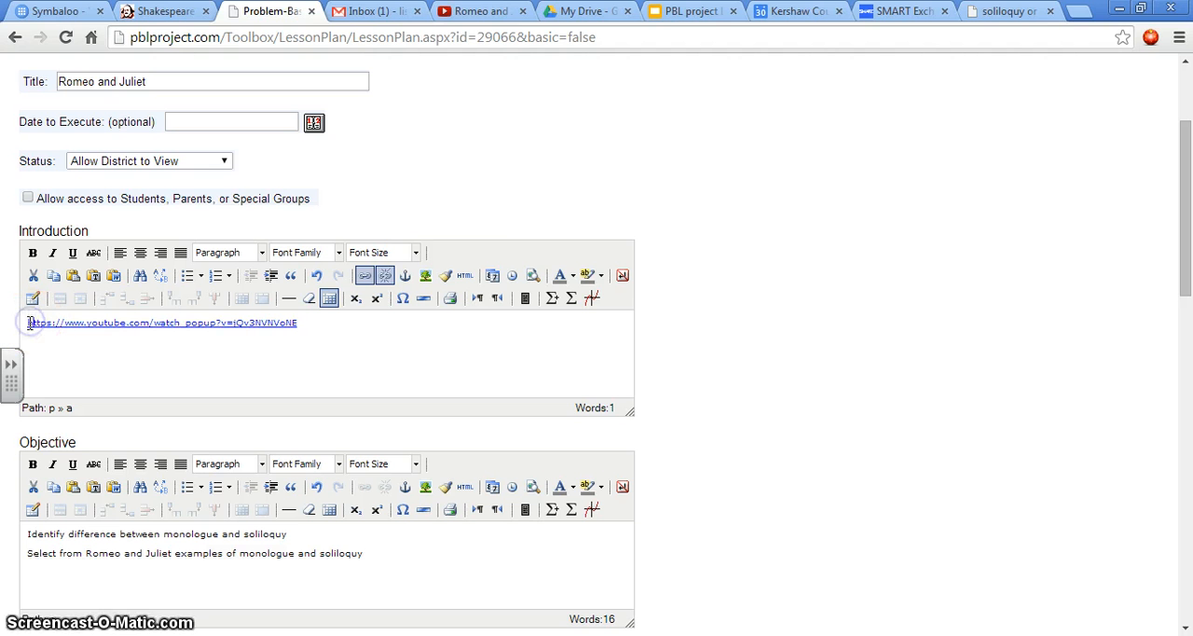
pyautogui.moveTo(28, 323); pyautogui.dragTo(286, 323)
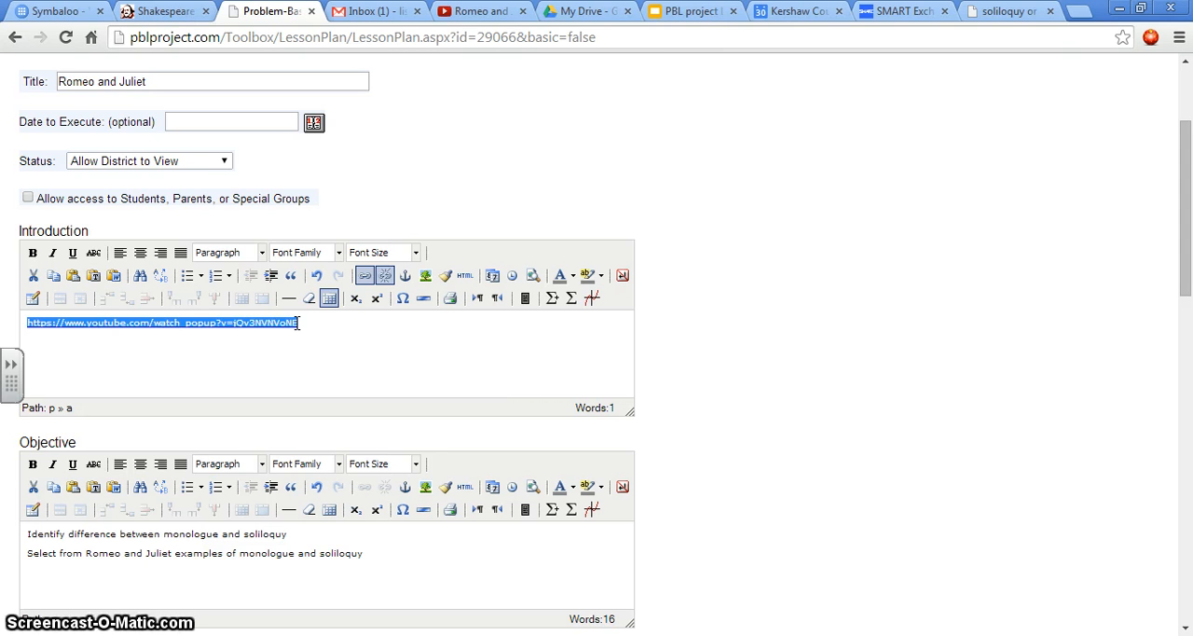
pyautogui.write('M')
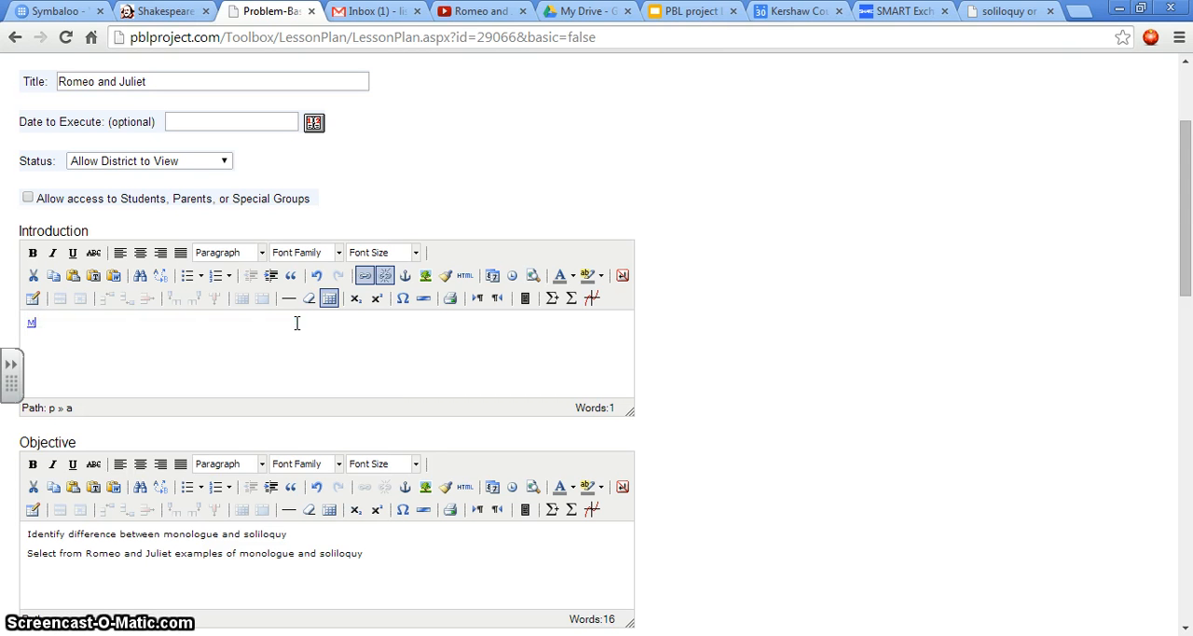
pyautogui.press('BackSpace')
pyautogui.press('BackSpace')
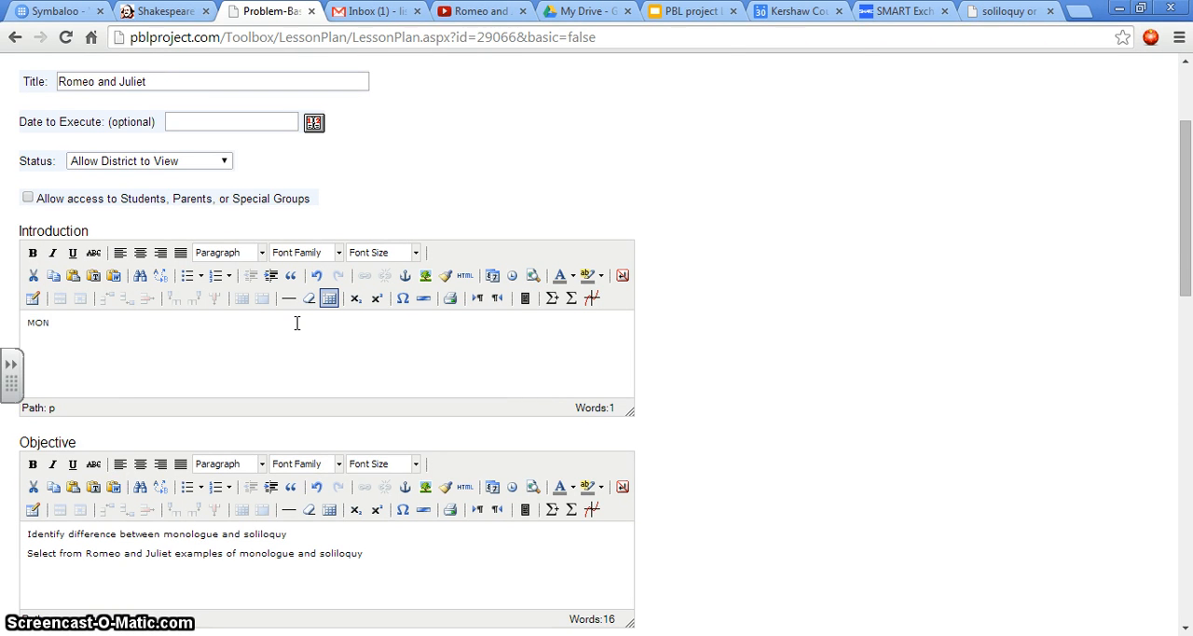
pyautogui.click(348, 287)
pyautogui.click(318, 277)
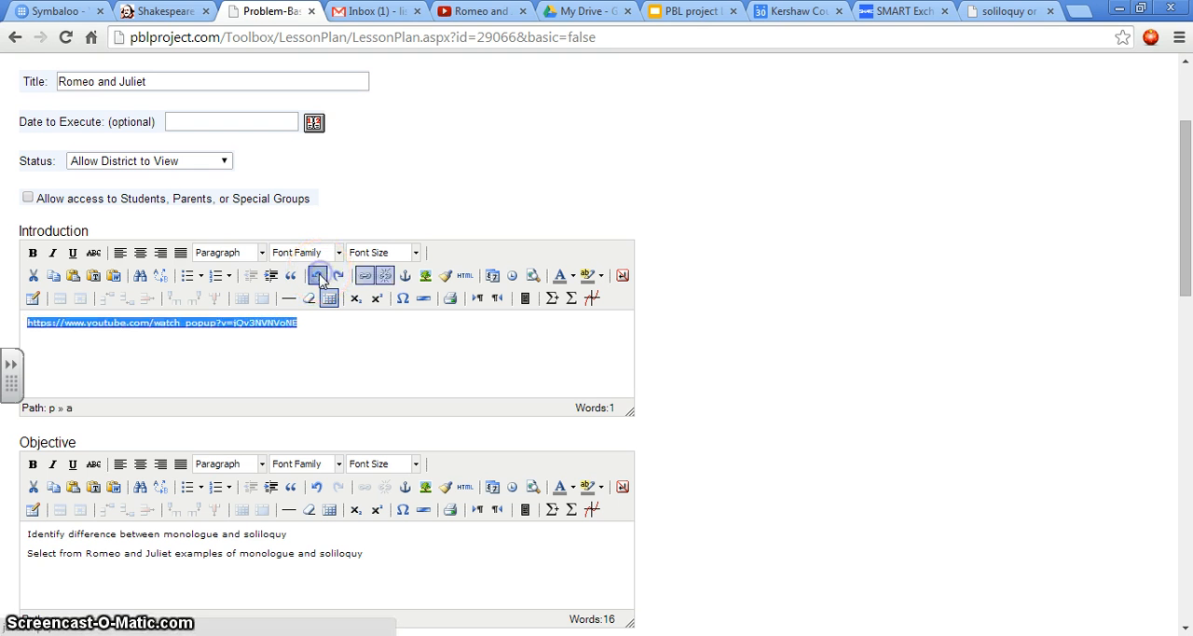
# Step: Replace the displayed text of the Introduction link with "Monologues and soliloquy", keeping it hyperlinked
pyautogui.click(300, 341)
pyautogui.moveTo(312, 335); pyautogui.dragTo(29, 323)
pyautogui.rightClick(294, 324)
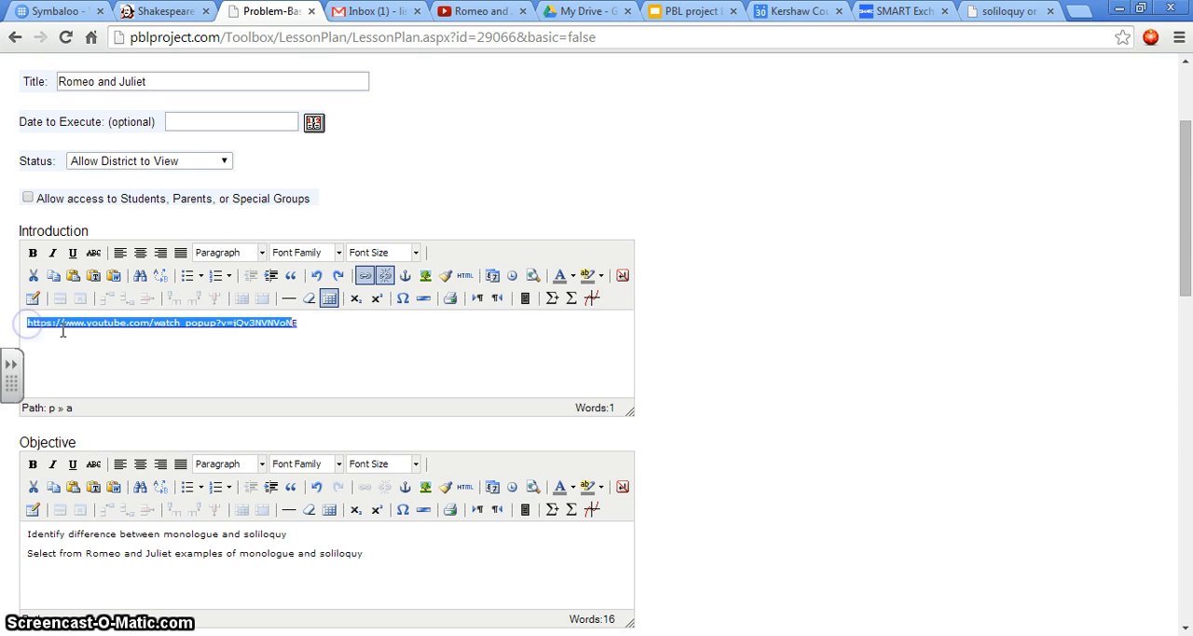
pyautogui.write('ME')
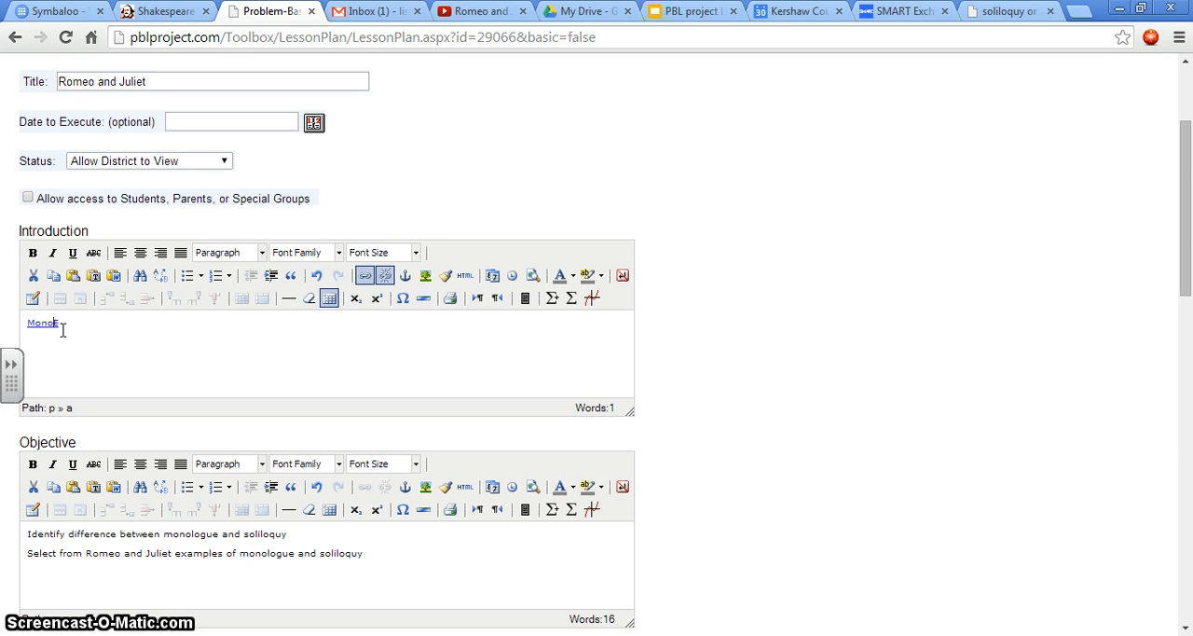
pyautogui.write('onologue')
pyautogui.write('s and soliloq')
pyautogui.write('ui')
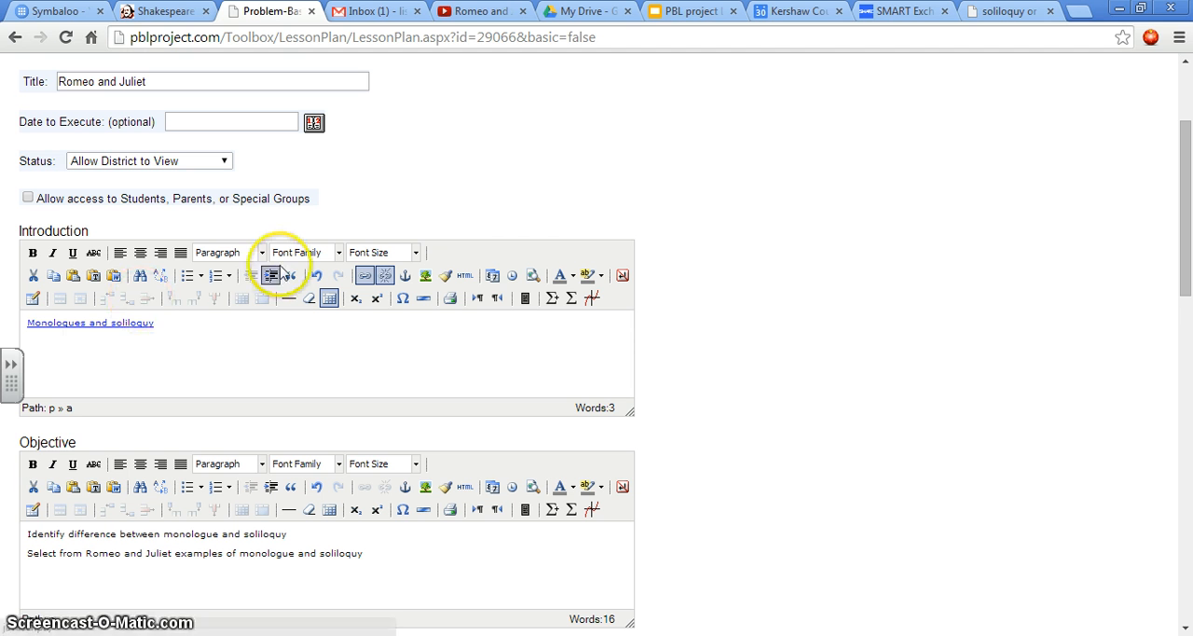
pyautogui.click(172, 331)
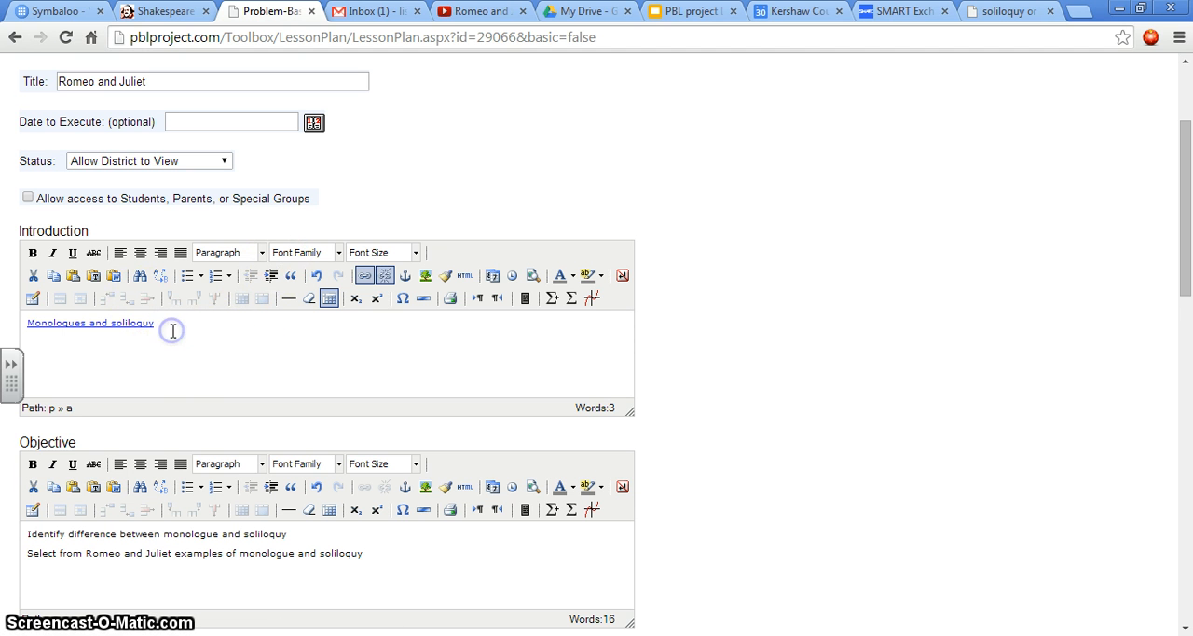
pyautogui.press('Return')
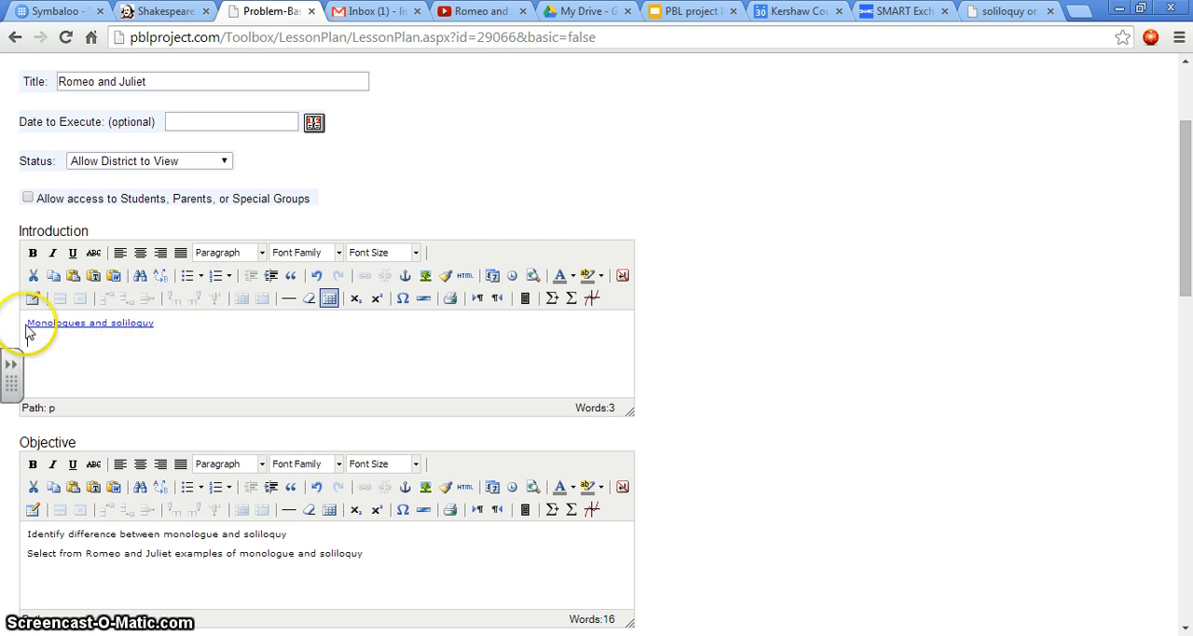
pyautogui.click(162, 323)
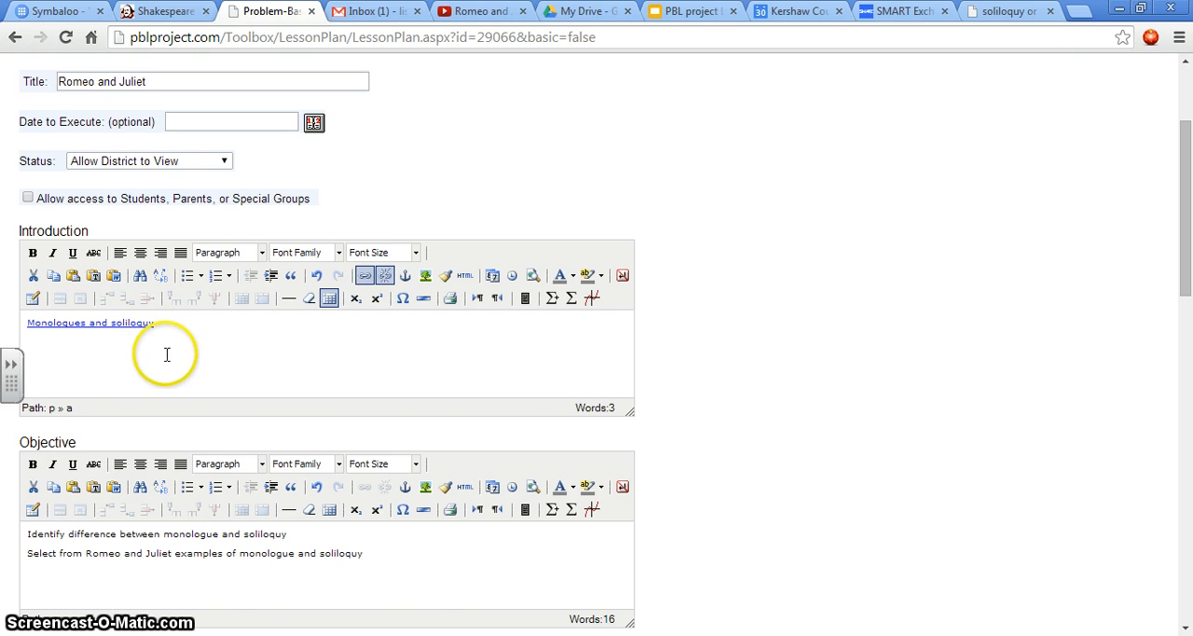
# Step: Copy the web address of the SMART Notebook Express soliloquy or monologue activity and paste it into the lesson plan's Activity section
pyautogui.scroll(-1, 192, 355)
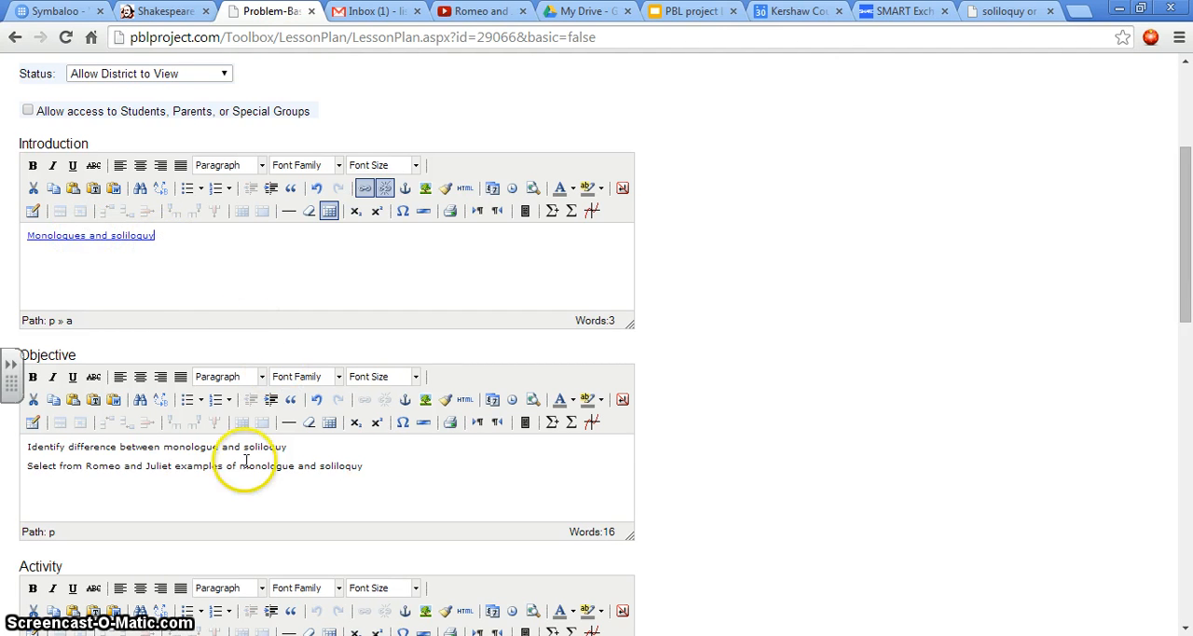
pyautogui.scroll(-1, 388, 466)
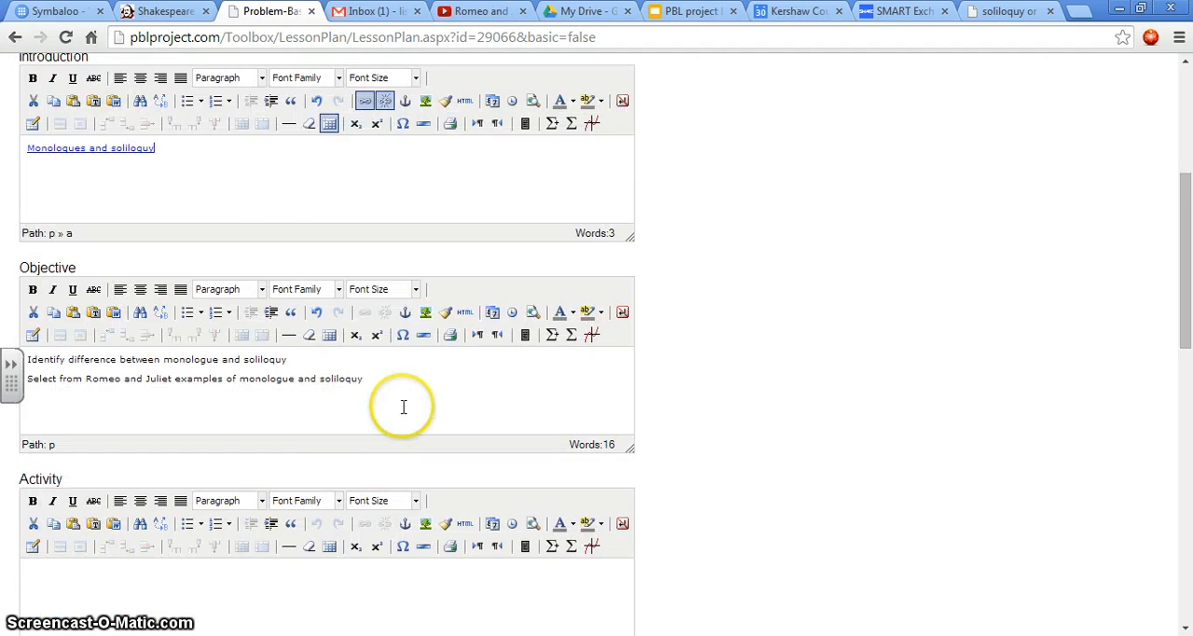
pyautogui.scroll(-1, 404, 400)
pyautogui.click(31, 488)
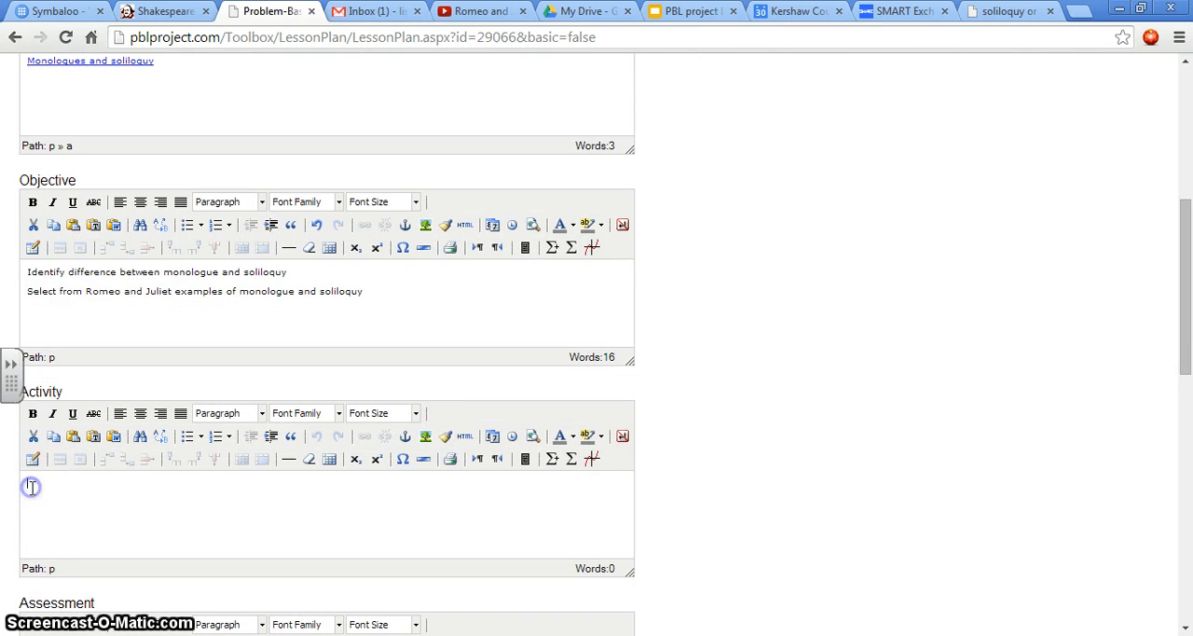
pyautogui.click(31, 487)
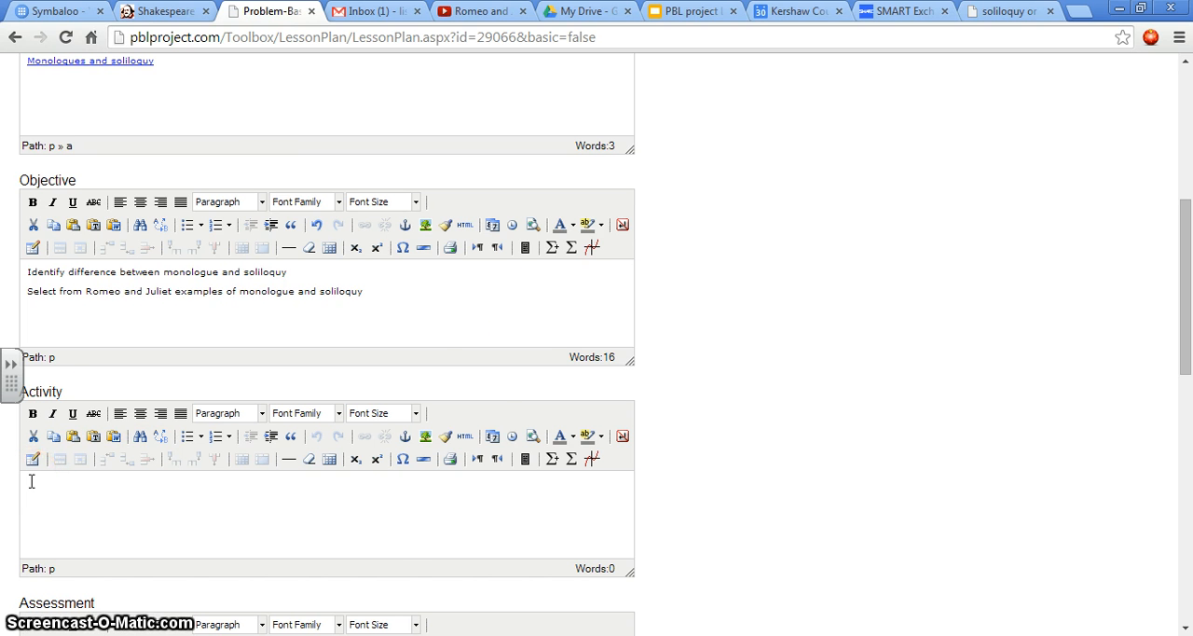
pyautogui.click(997, 11)
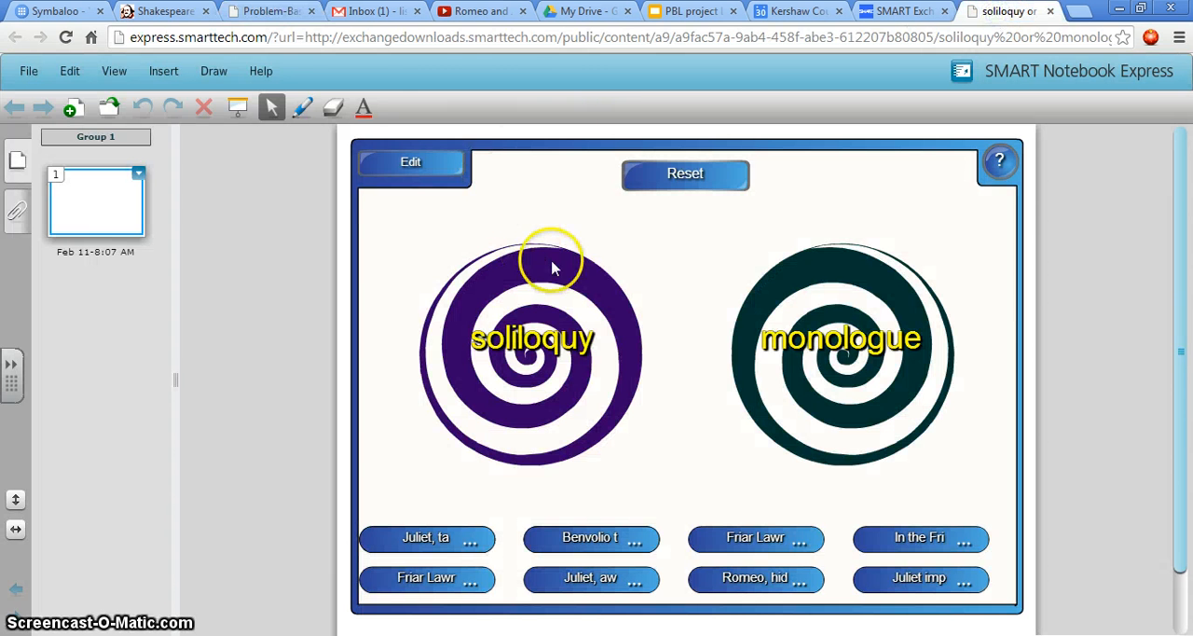
pyautogui.click(475, 39)
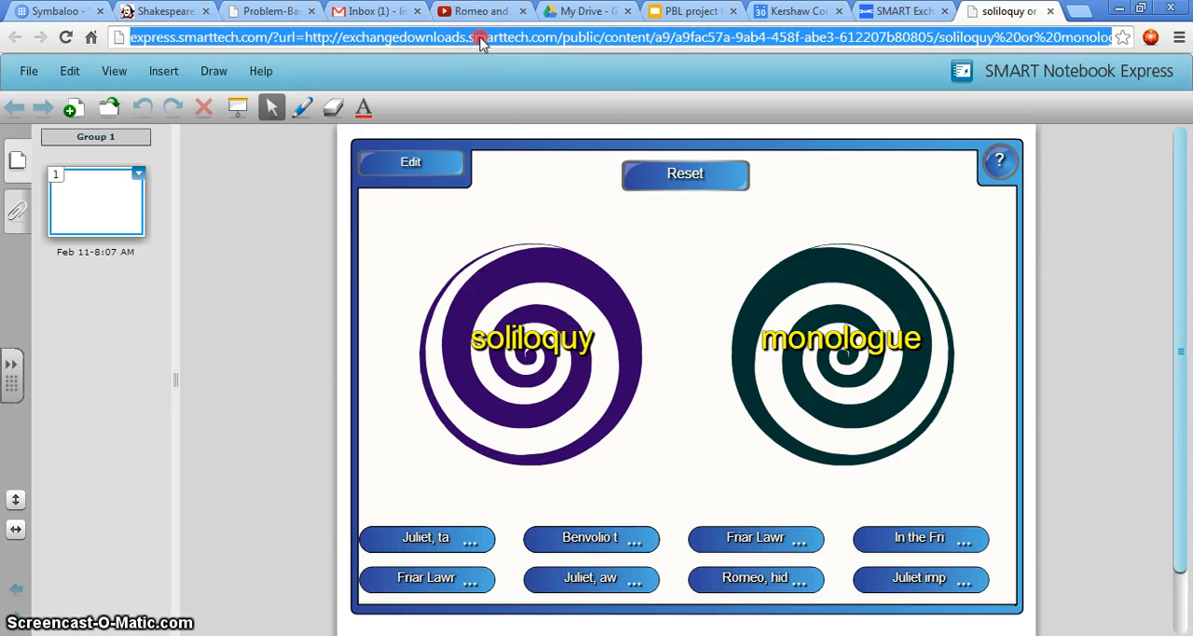
pyautogui.rightClick(480, 42)
pyautogui.click(511, 99)
pyautogui.click(281, 15)
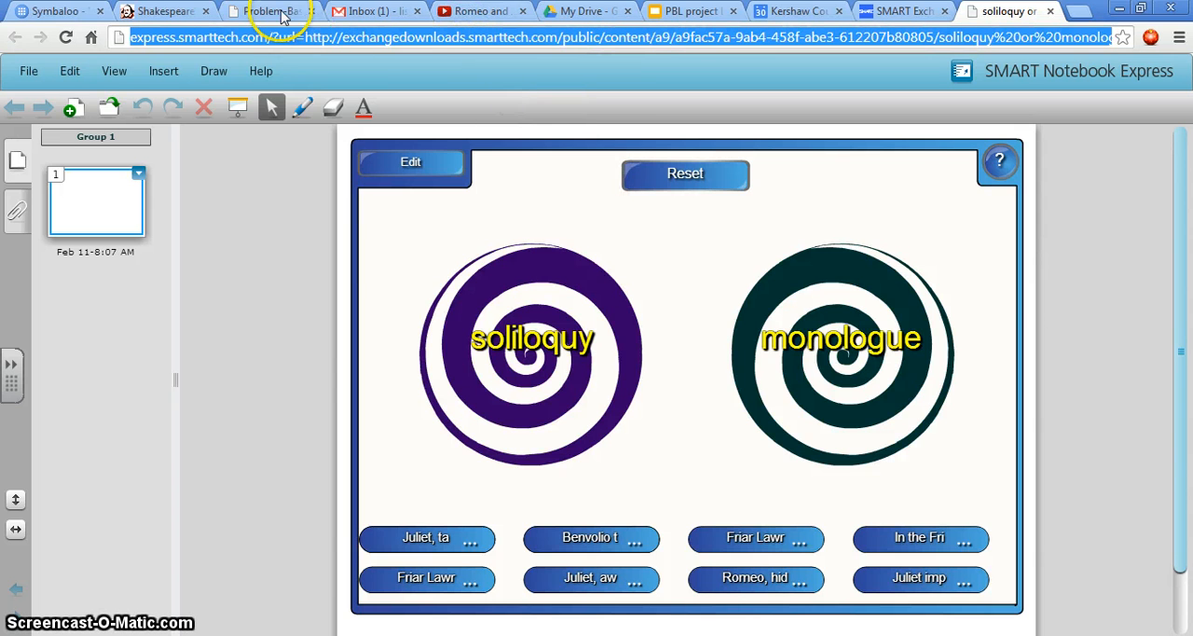
pyautogui.click(278, 13)
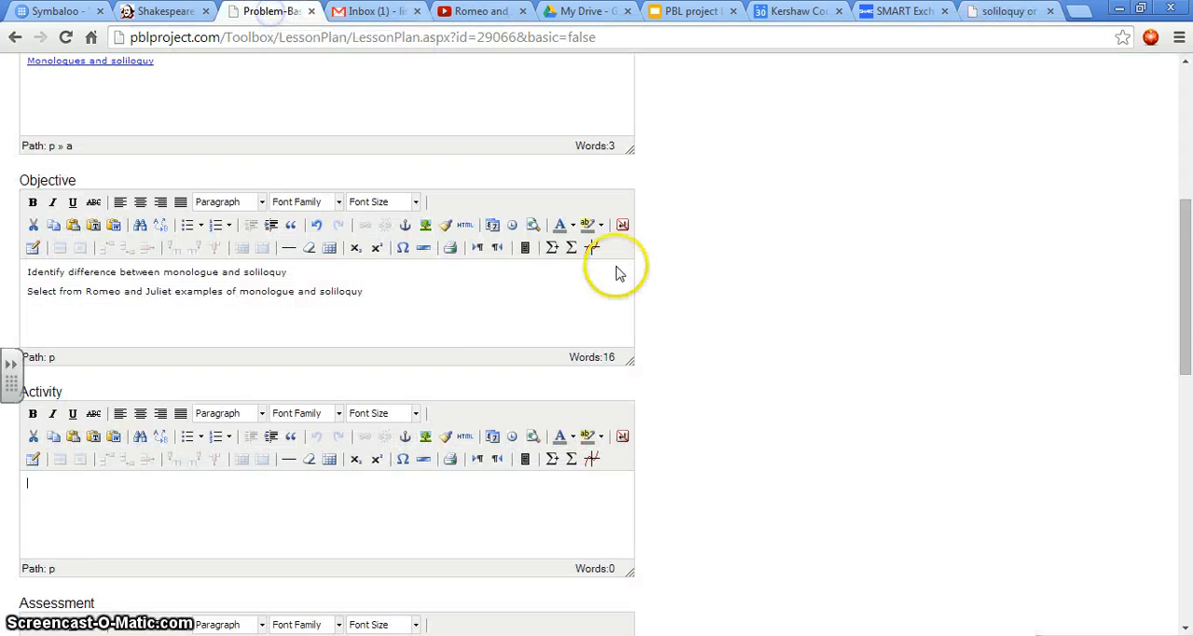
pyautogui.click(29, 481)
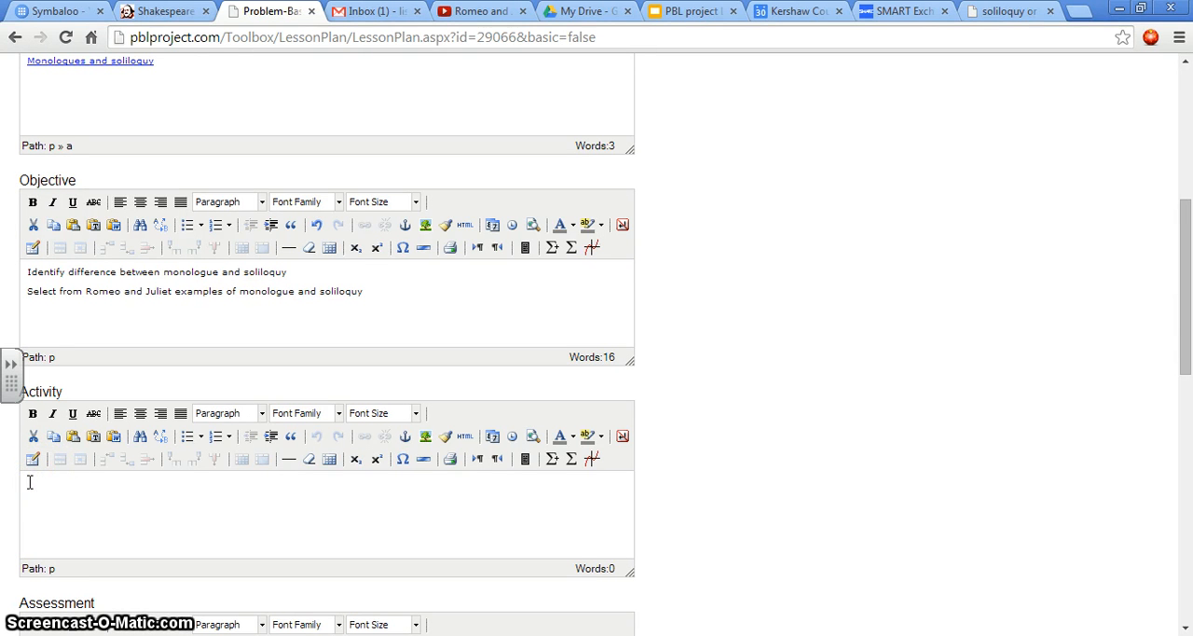
pyautogui.hotkey('ctrl', 'v')
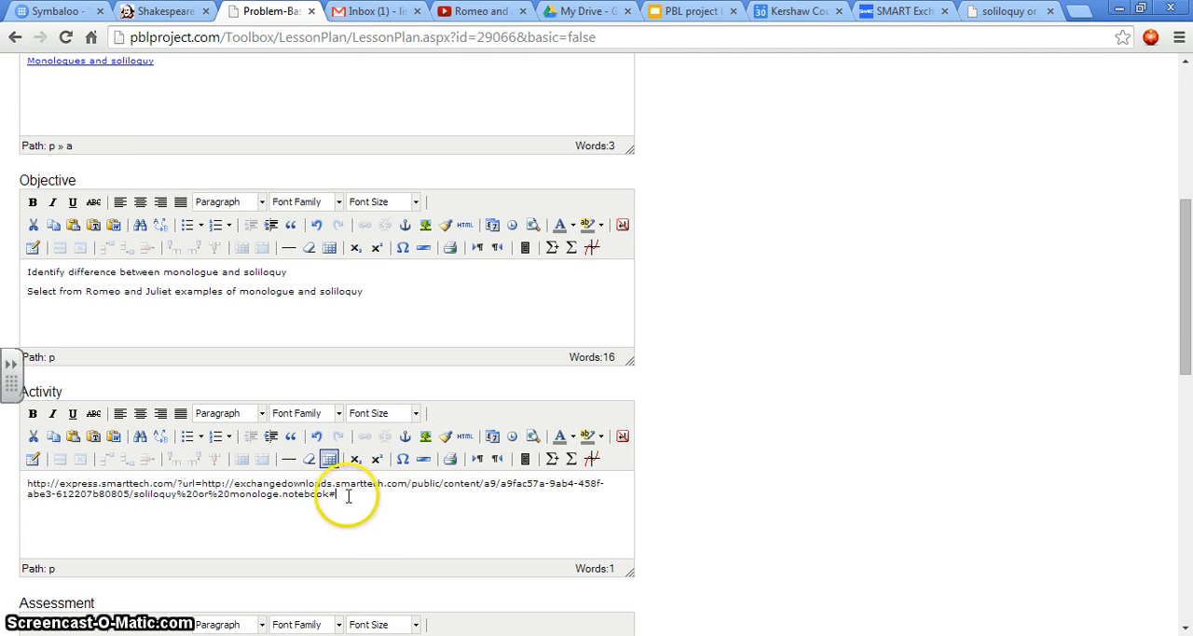
# Step: Hyperlink the pasted address in the Activity section to that same address and start a new line below it
pyautogui.moveTo(344, 494); pyautogui.dragTo(25, 483)
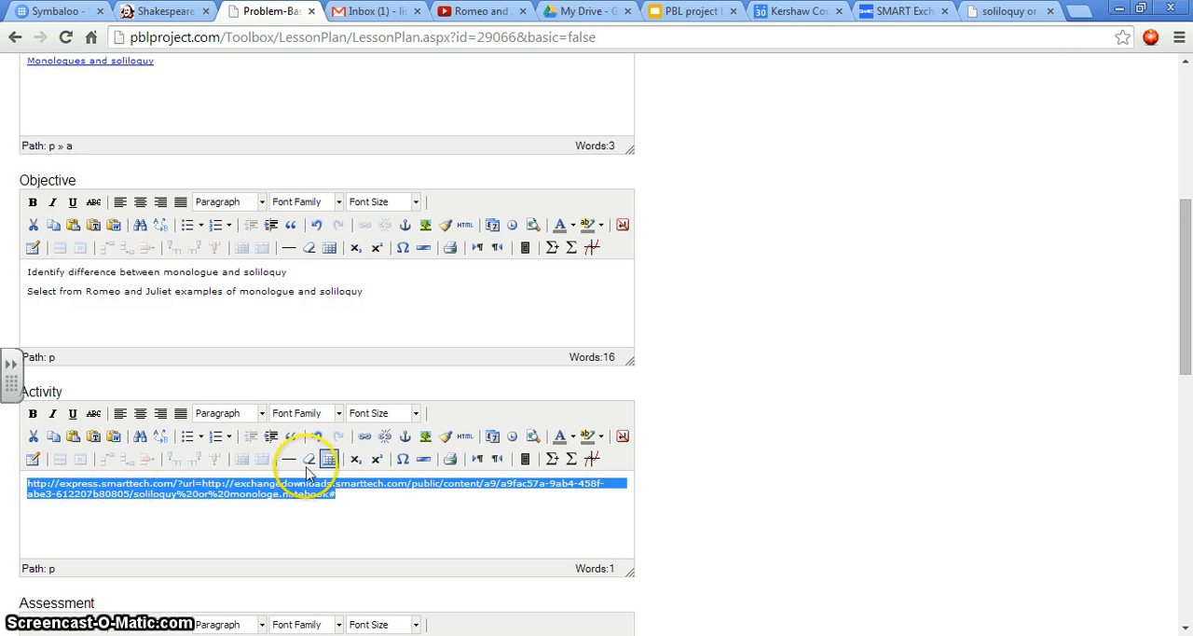
pyautogui.click(366, 435)
pyautogui.click(551, 245)
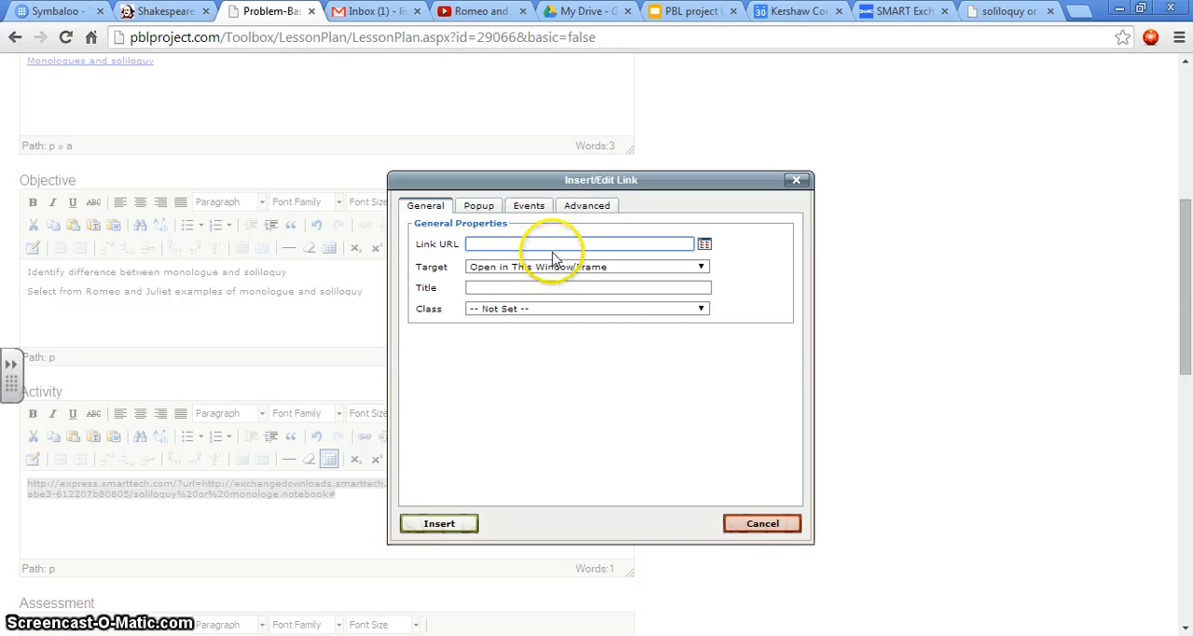
pyautogui.hotkey('ctrl', 'v')
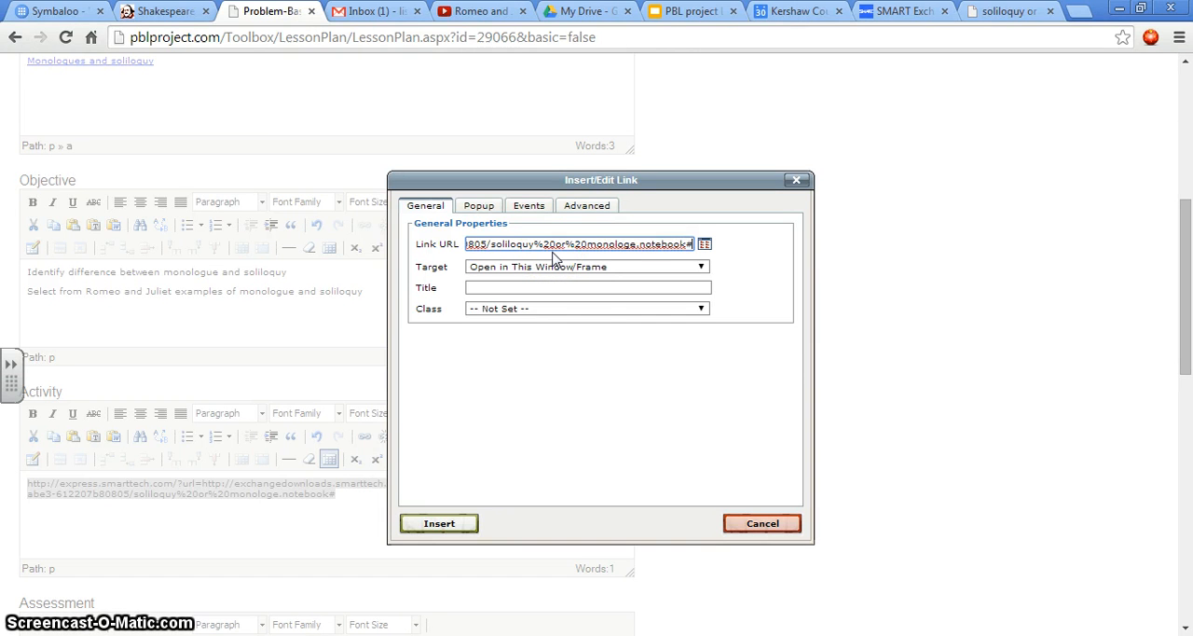
pyautogui.click(442, 524)
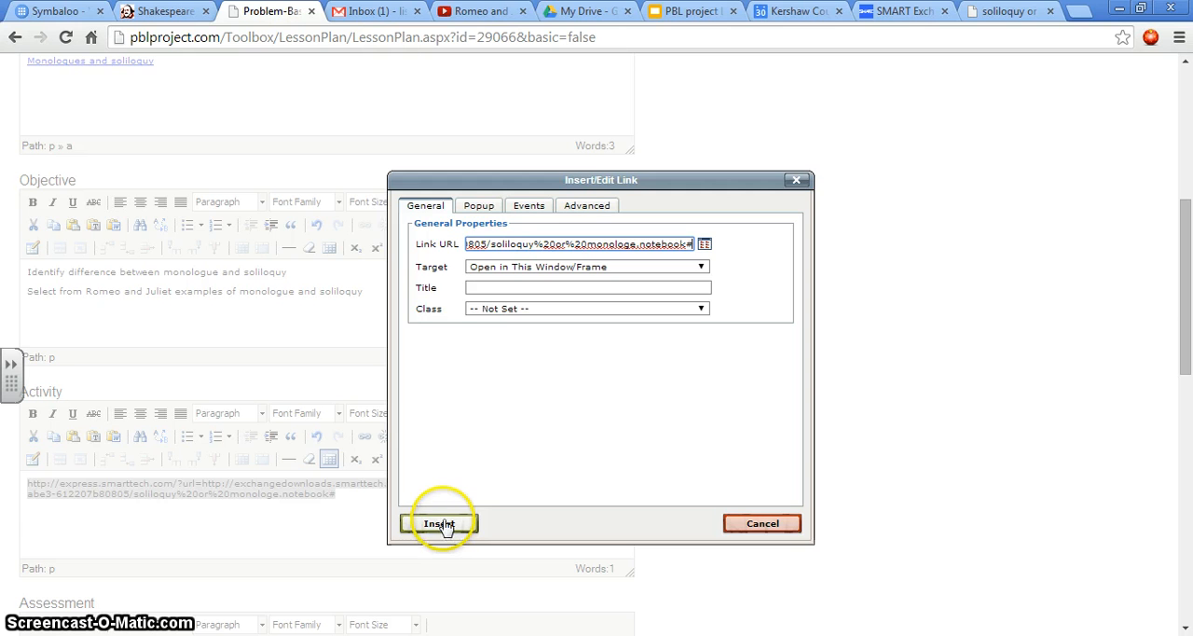
pyautogui.click(367, 503)
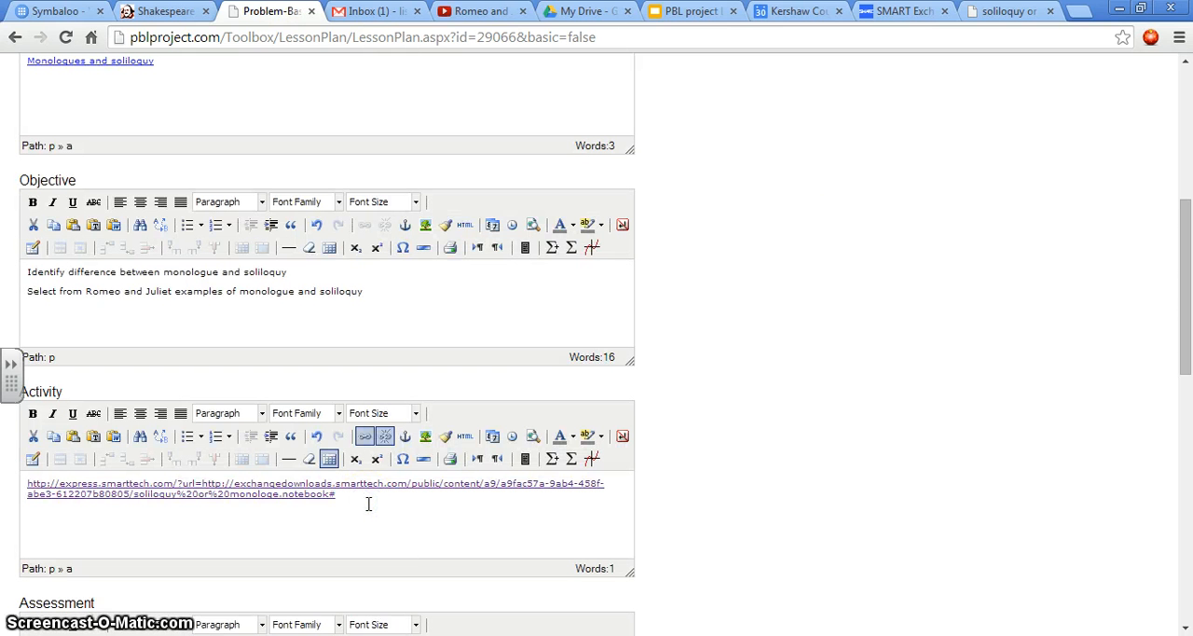
pyautogui.press('Return')
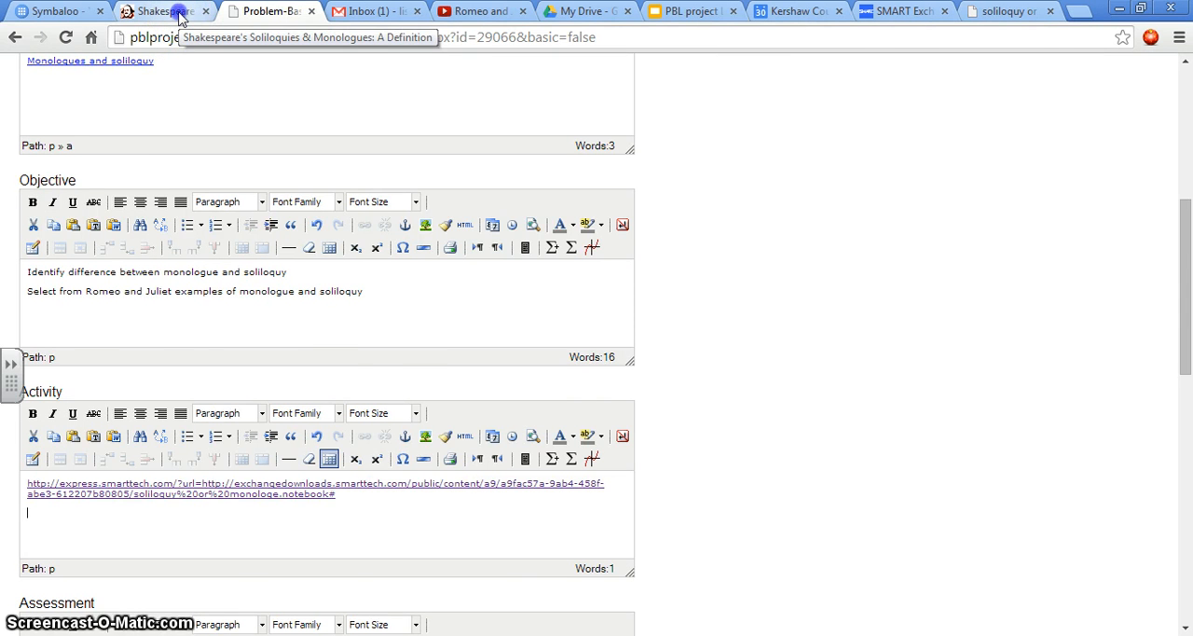
# Step: Copy the web address of the No Sweat Shakespeare monologue and soliloquy definition page and paste it on the Activity section's second line
pyautogui.click(179, 19)
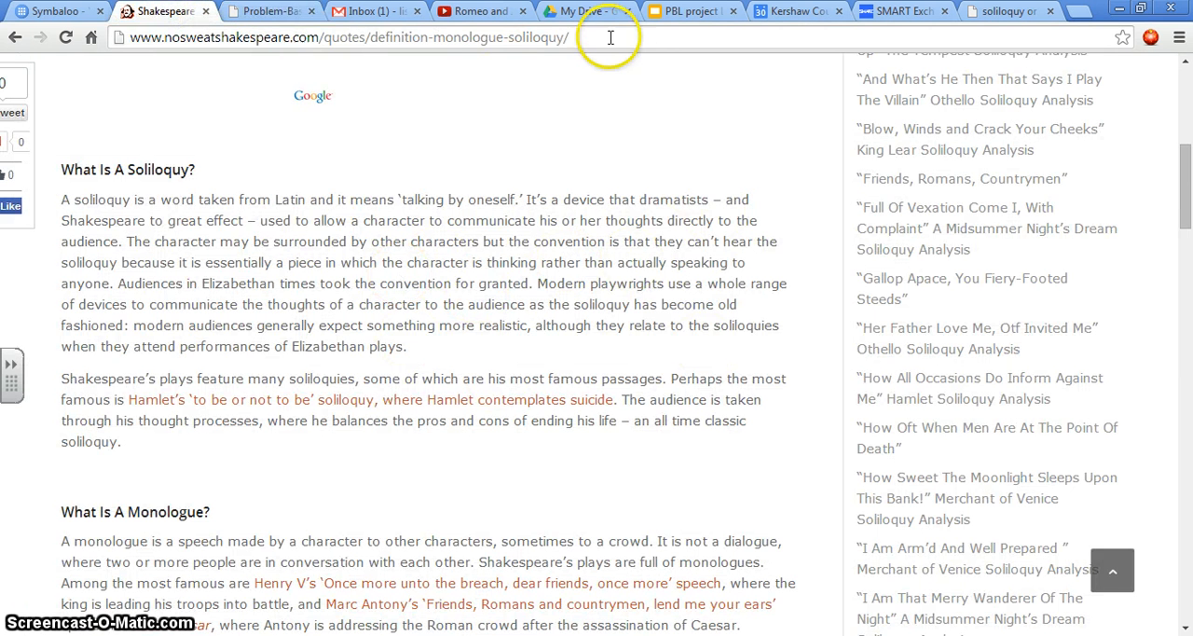
pyautogui.click(548, 40)
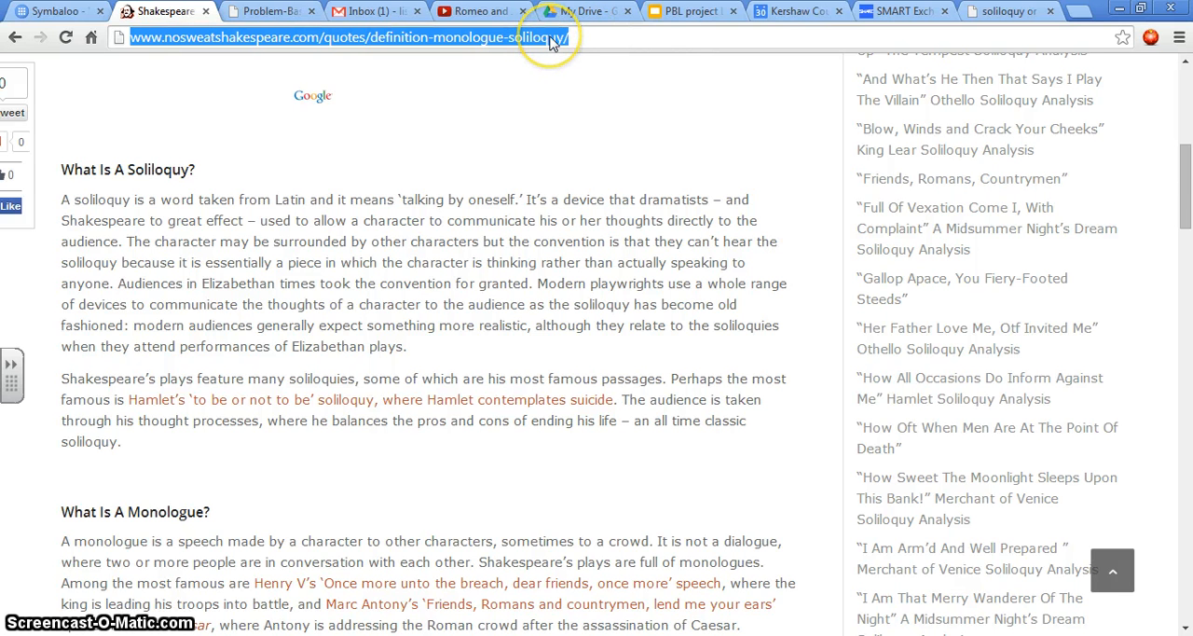
pyautogui.rightClick(551, 39)
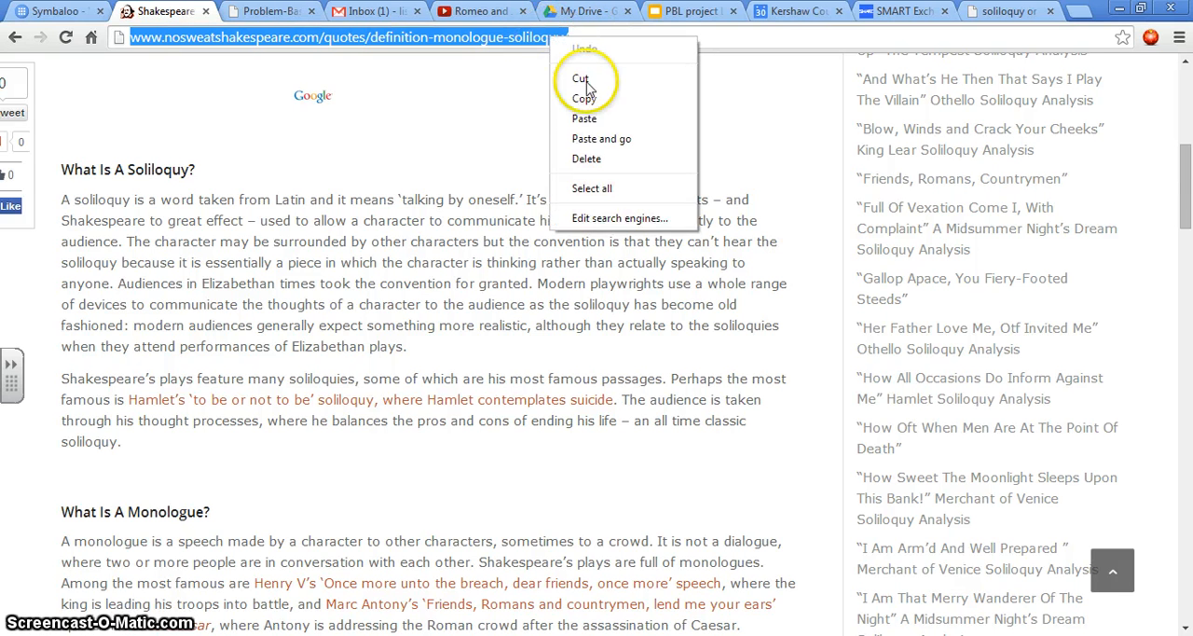
pyautogui.click(586, 98)
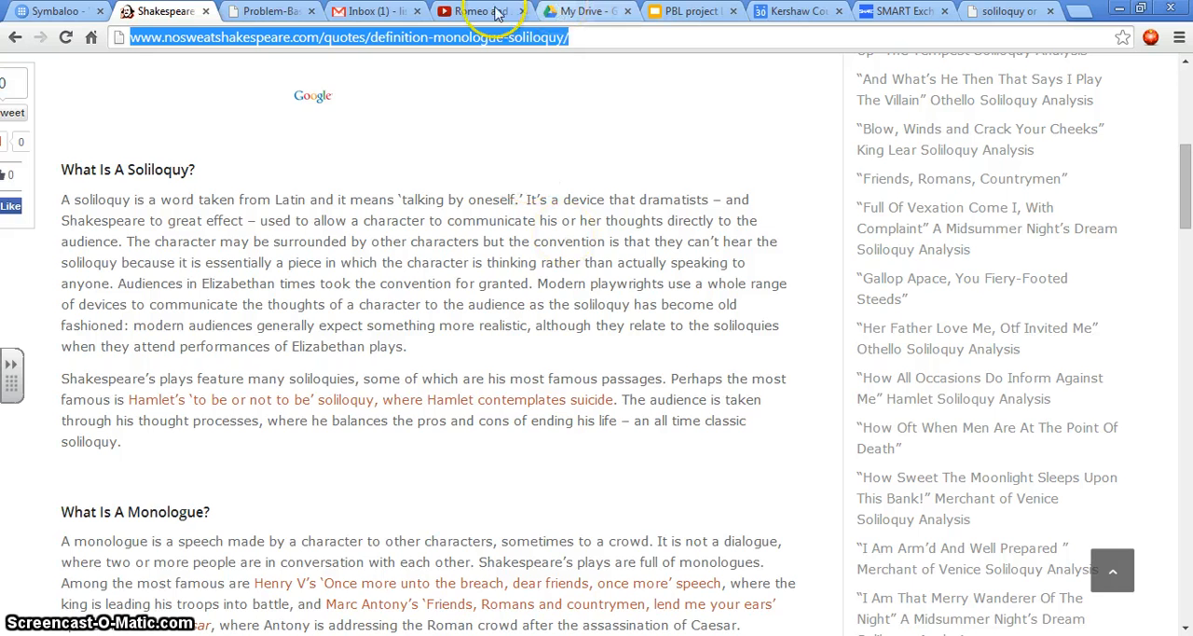
pyautogui.click(268, 12)
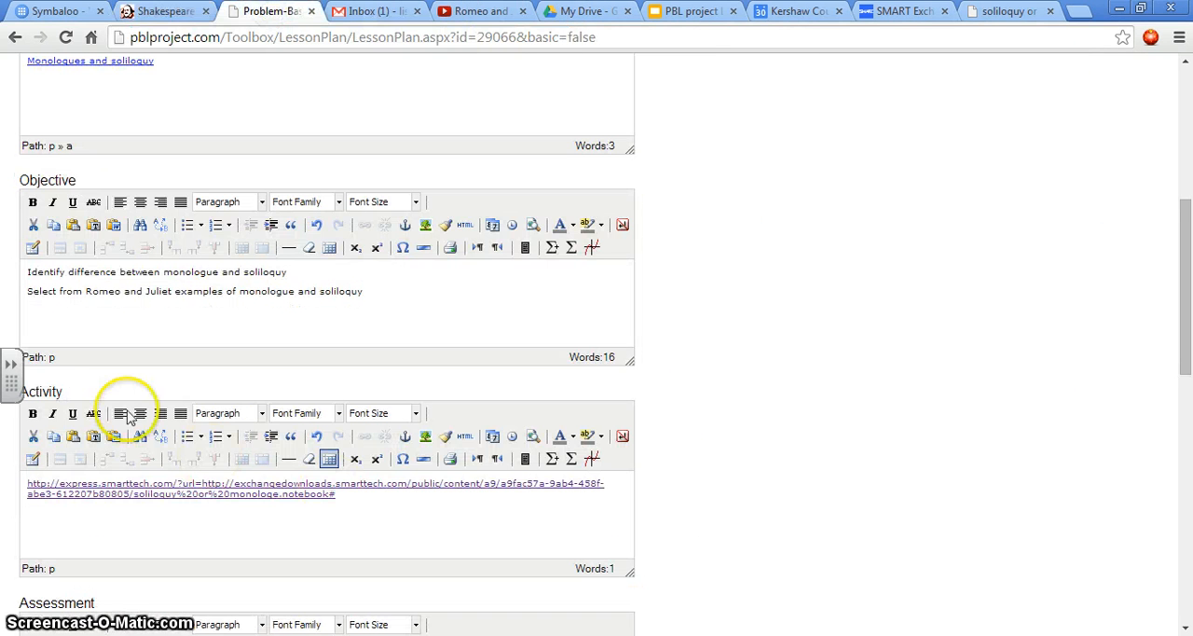
pyautogui.rightClick(34, 515)
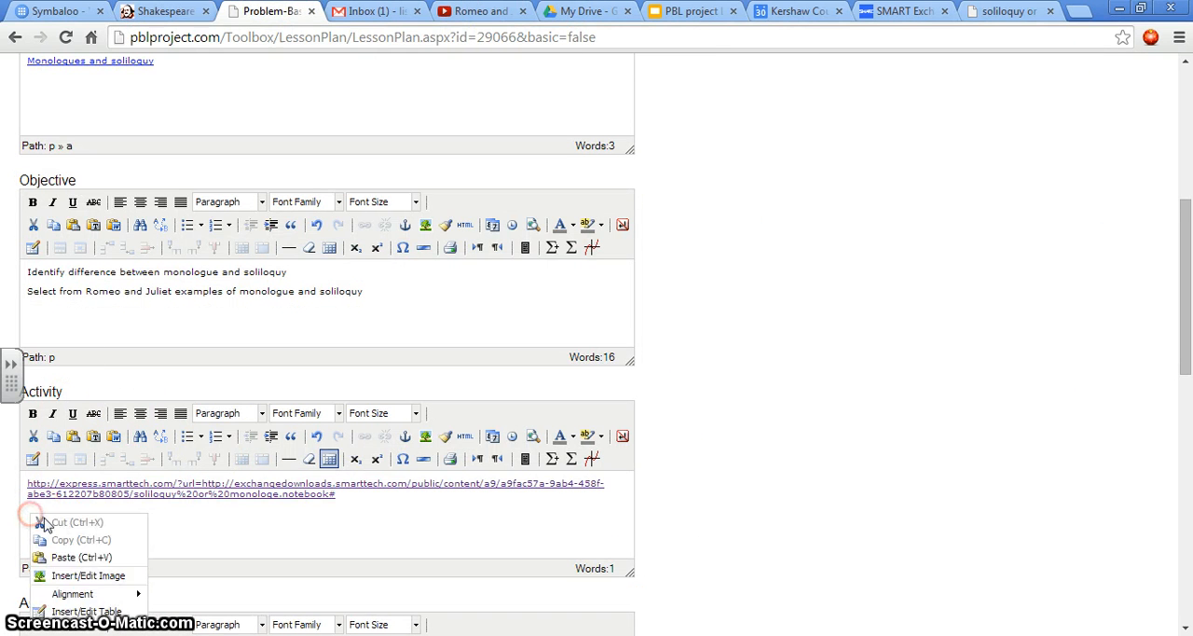
pyautogui.click(241, 543)
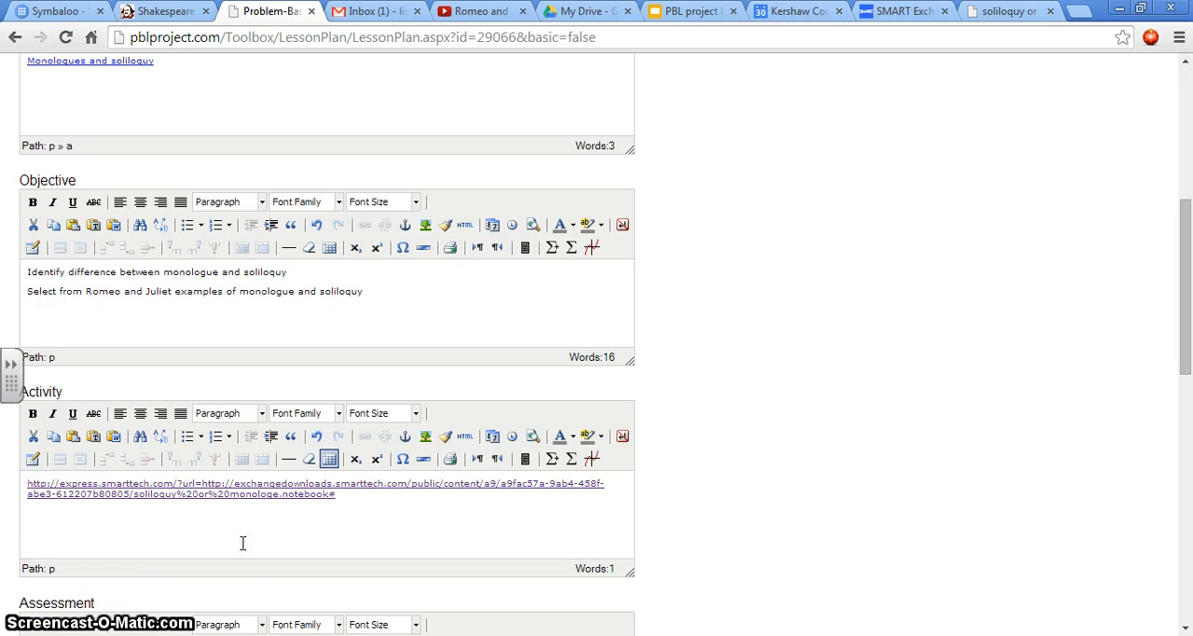
pyautogui.hotkey('ctrl', 'v')
# Step: Hyperlink the pasted nosweatshakespeare.com address in the Activity section to that same address and start a new line below it
pyautogui.moveTo(413, 513); pyautogui.dragTo(5, 510)
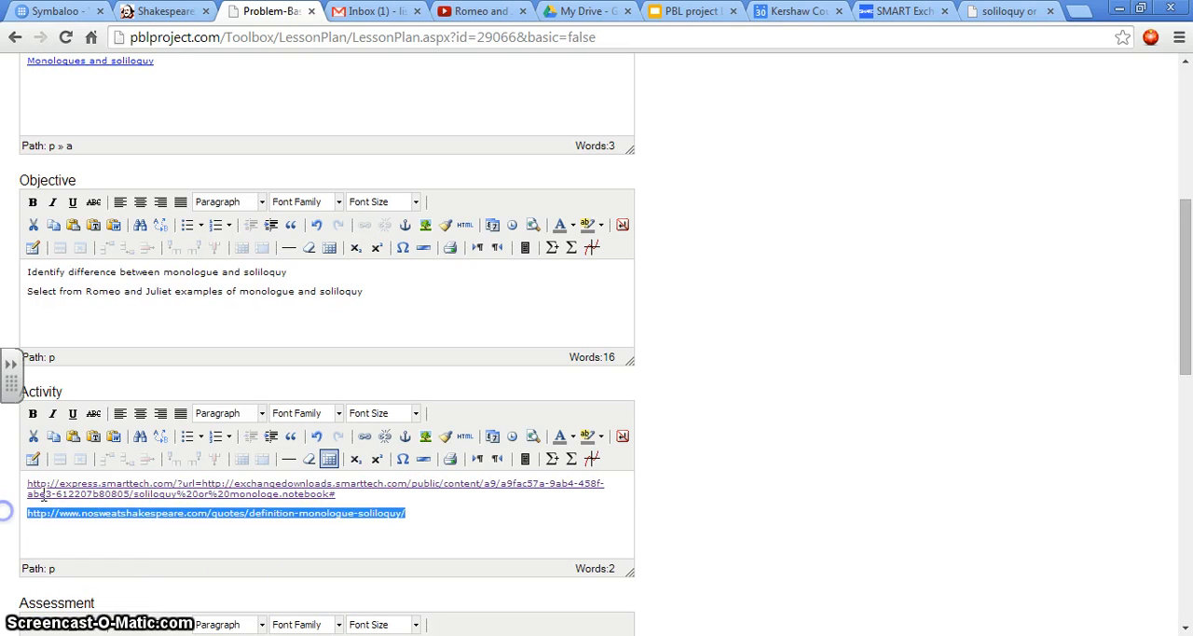
pyautogui.click(364, 436)
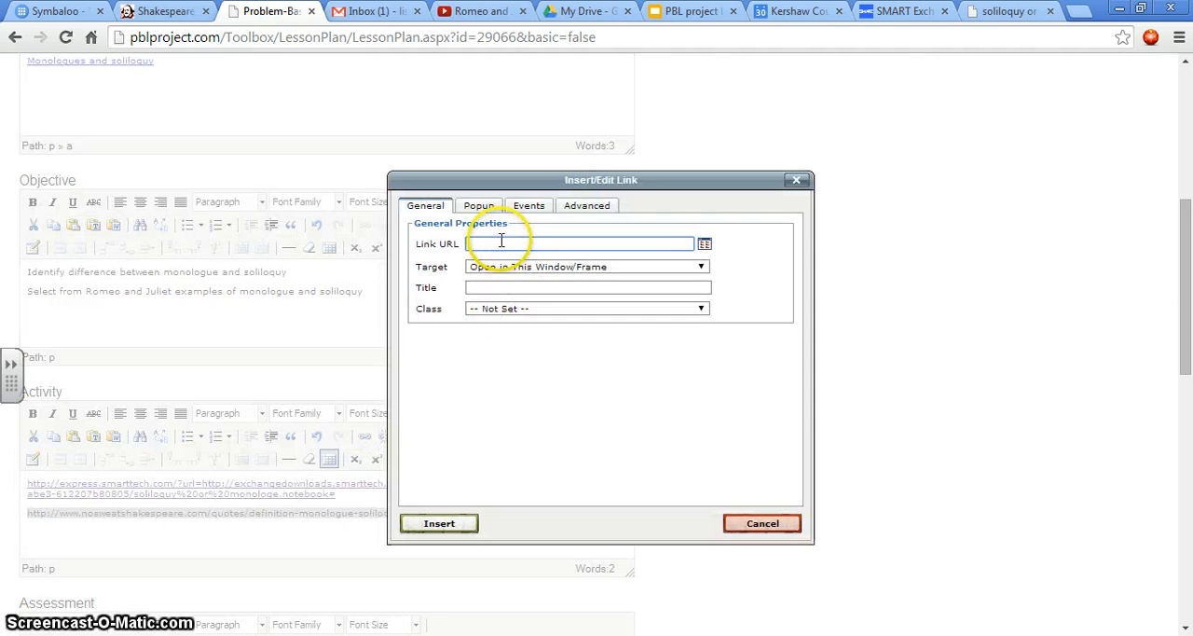
pyautogui.hotkey('ctrl', 'v')
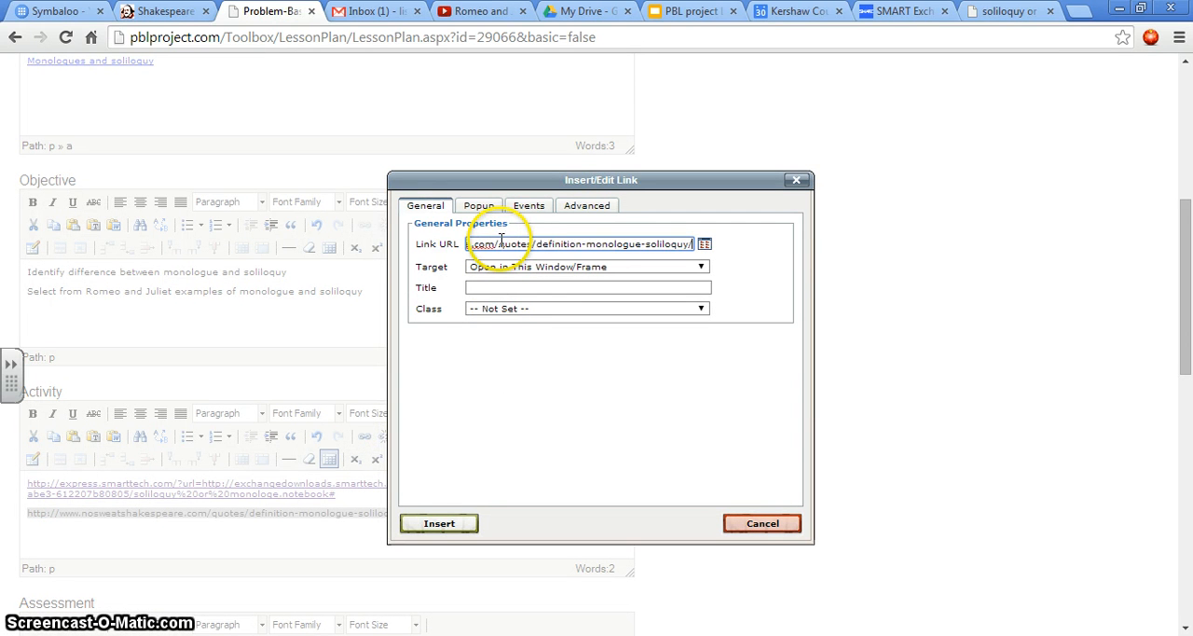
pyautogui.click(439, 523)
pyautogui.press('Return')
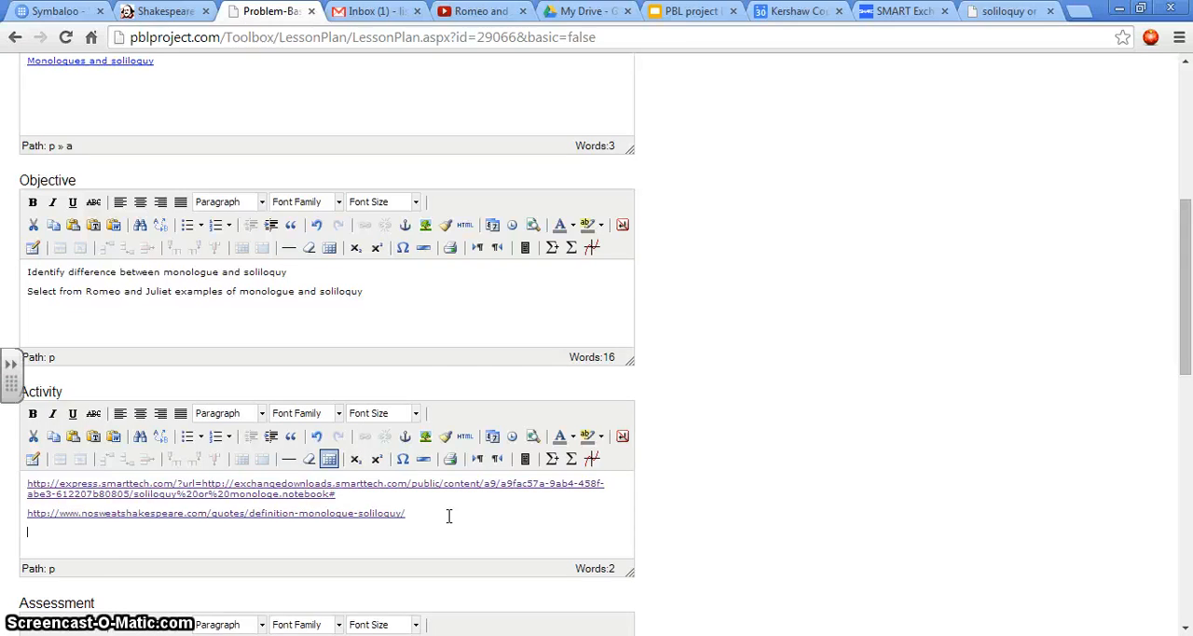
# Step: Look through the definitions and the list of soliloquy analyses on the No Sweat Shakespeare page and return to the lesson plan
pyautogui.click(177, 13)
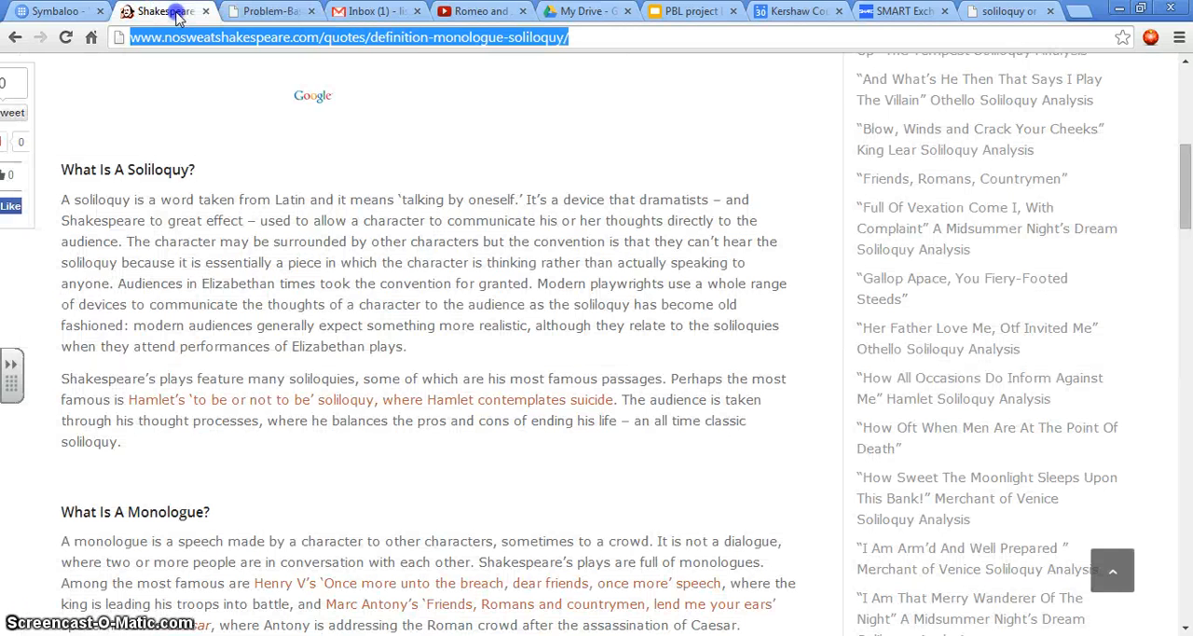
pyautogui.scroll(4, 1053, 224)
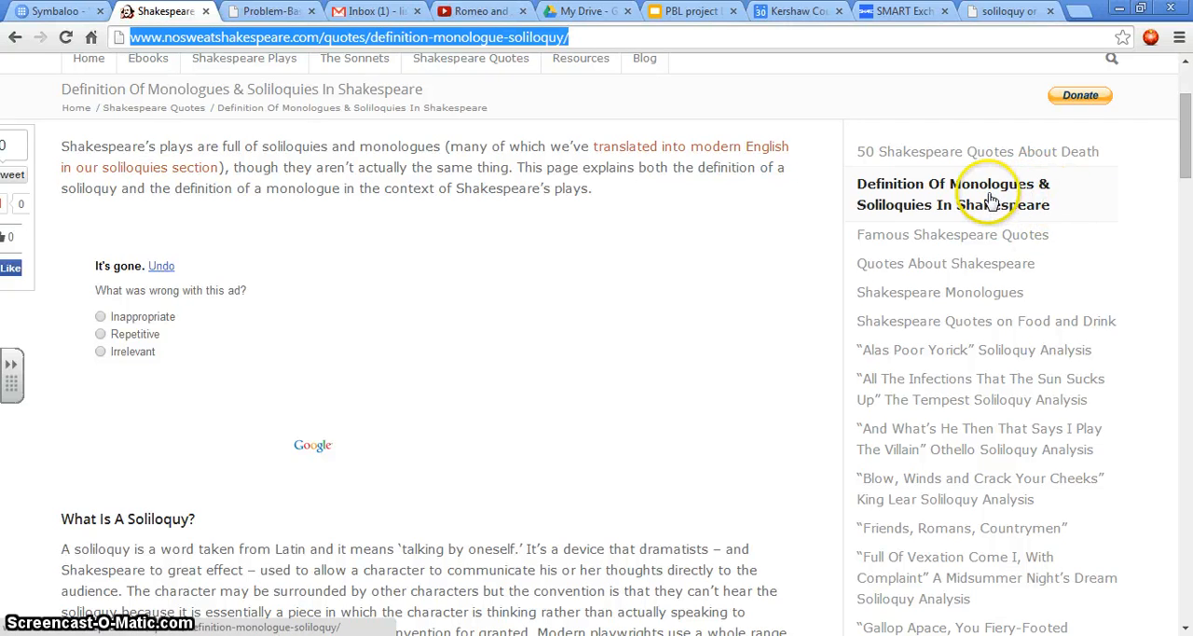
pyautogui.scroll(-1, 1105, 270)
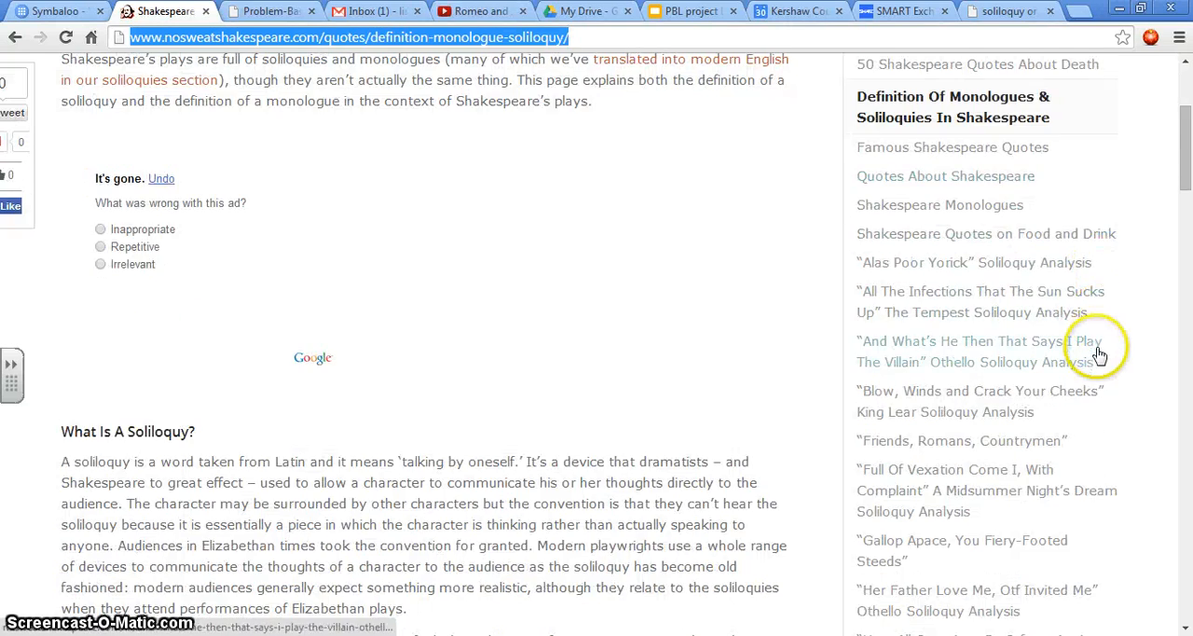
pyautogui.scroll(-5, 1099, 354)
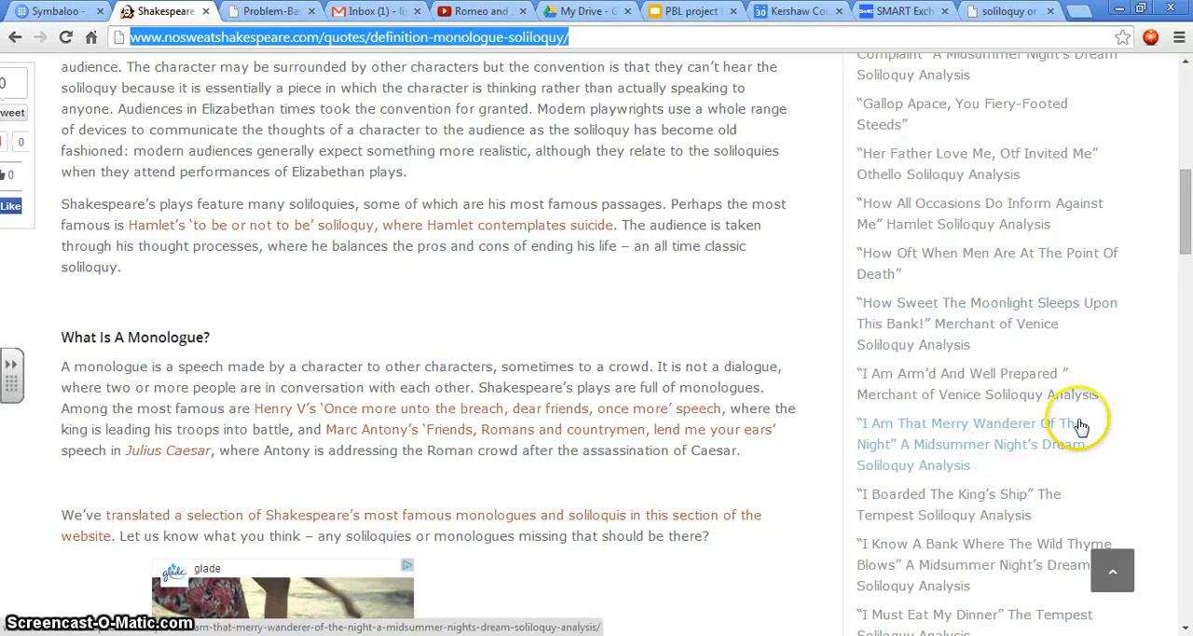
pyautogui.scroll(2, 1118, 272)
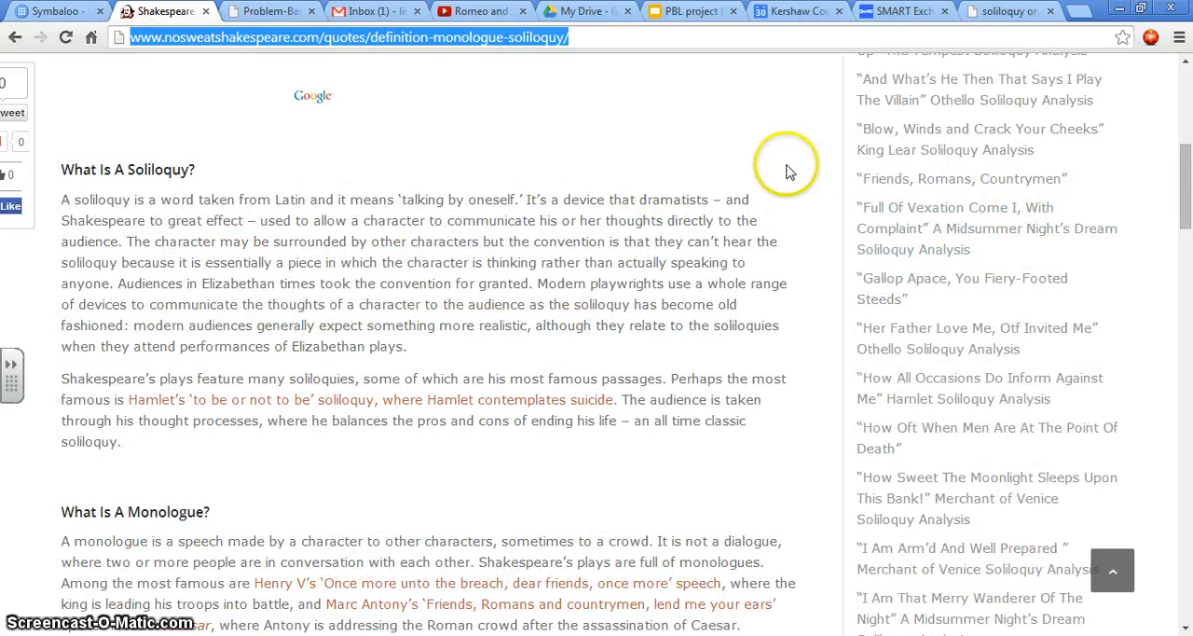
pyautogui.click(278, 12)
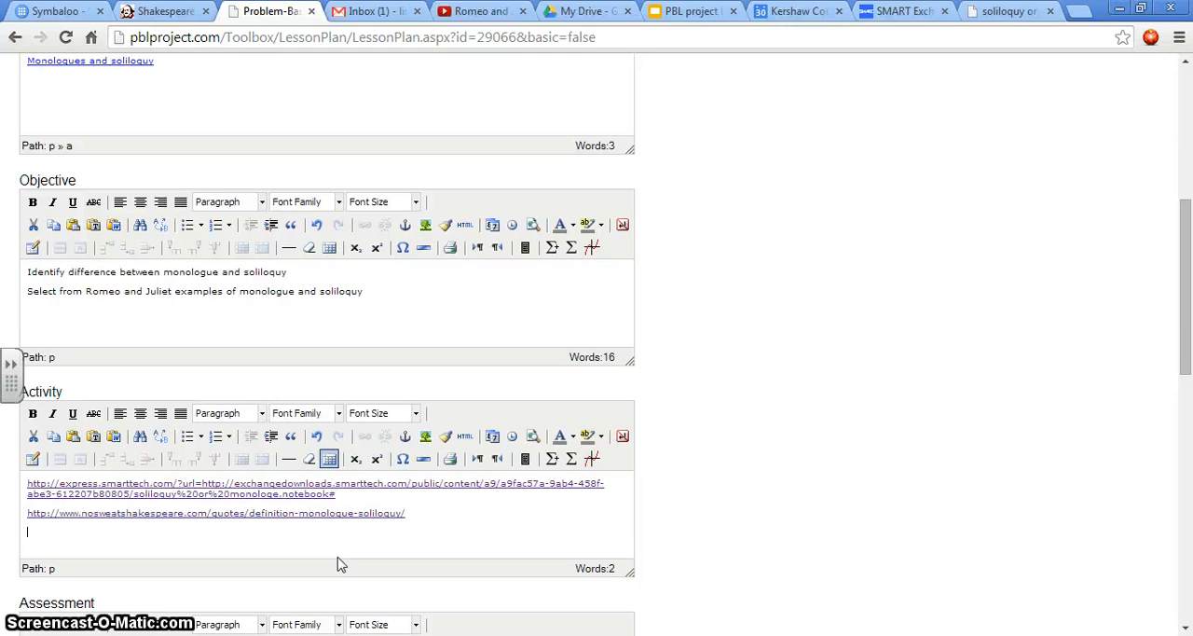
# Step: Add the line "Explain the difference between M and S." below the links in the Activity section
pyautogui.write('Explain the difference between M and ')
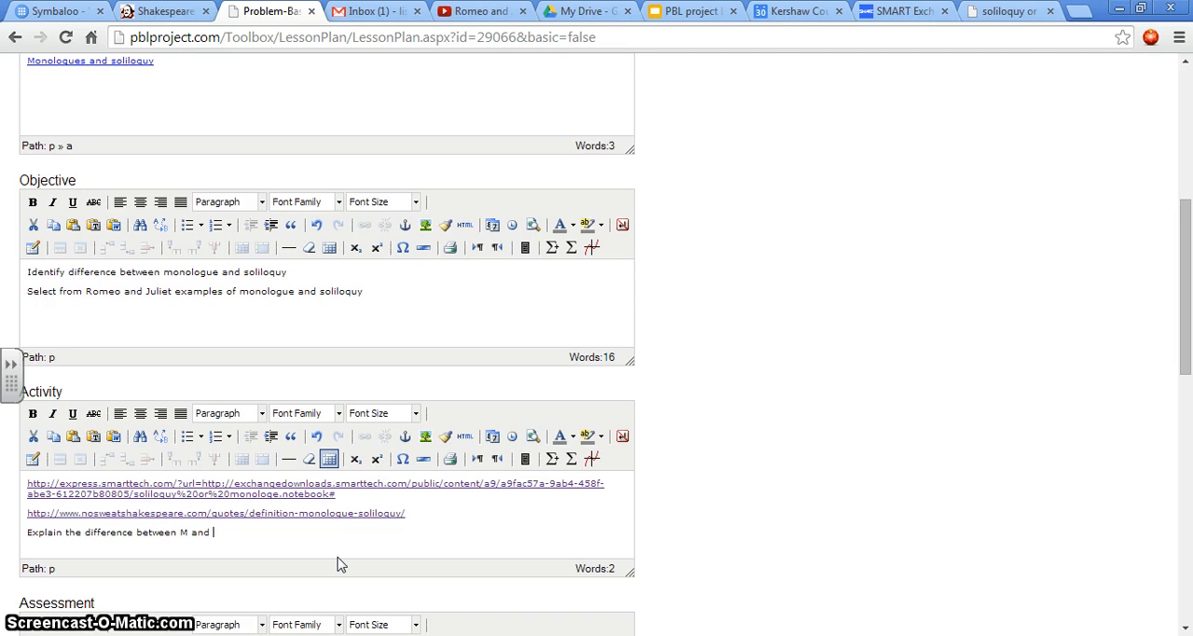
pyautogui.write('S.')
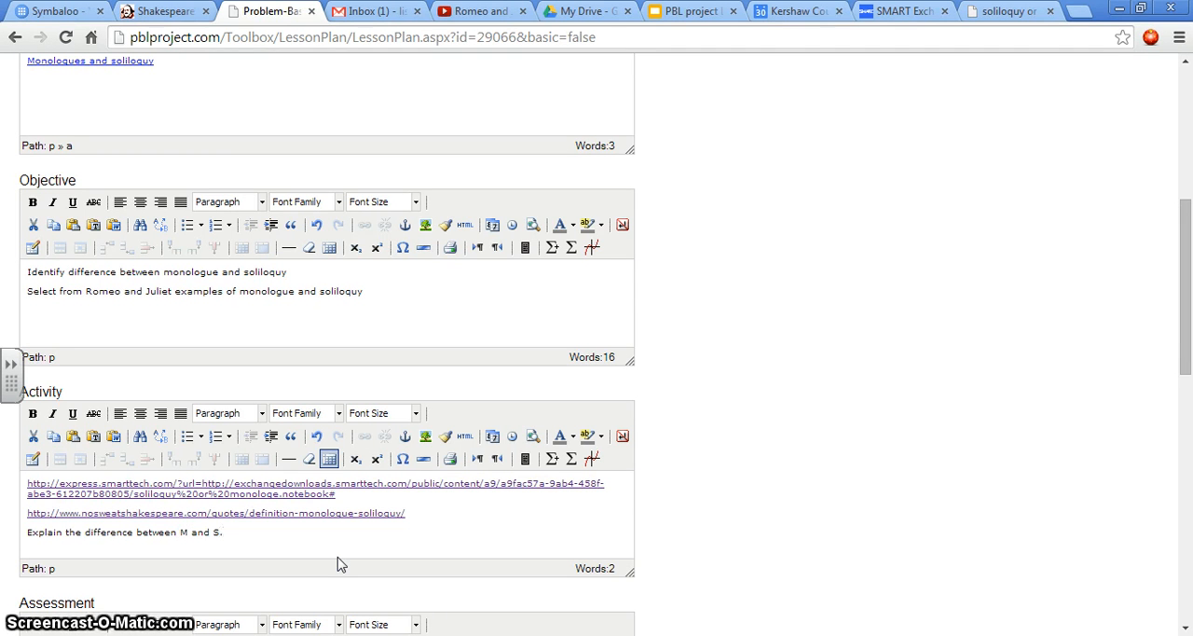
pyautogui.press('Return')
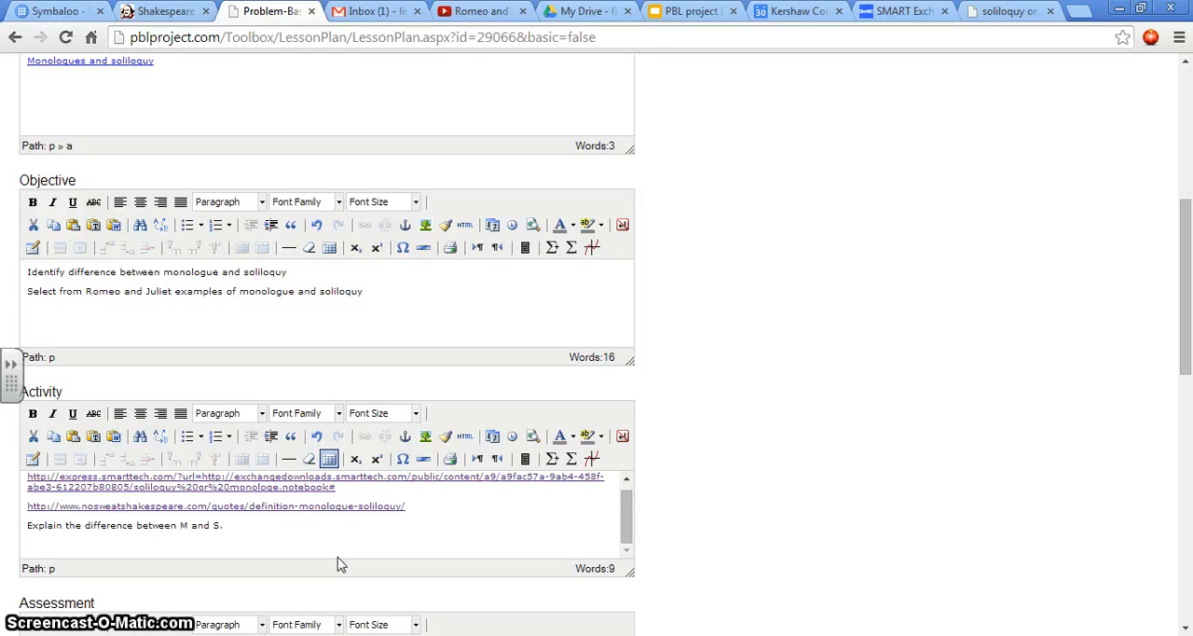
# Step: Add the activity line "Students will get with a partner and locate examples of M and S within Romeo and Juliet."
pyautogui.write('Students will get with a partner and loo')
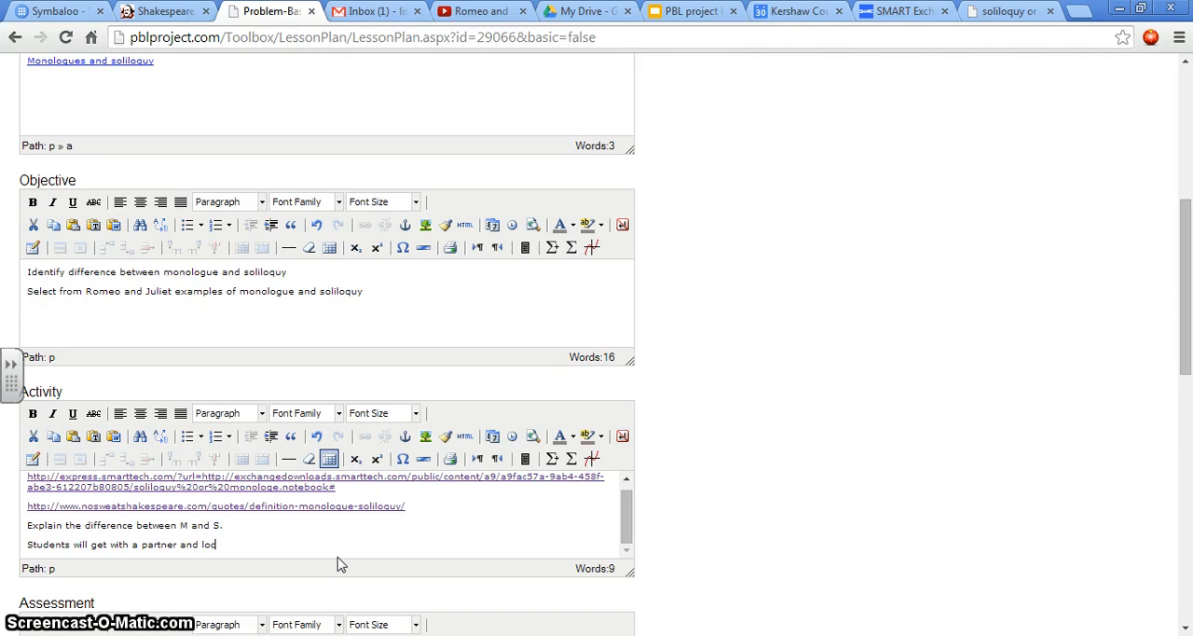
pyautogui.write('mples of')
pyautogui.press('BackSpace')
pyautogui.press('BackSpace')
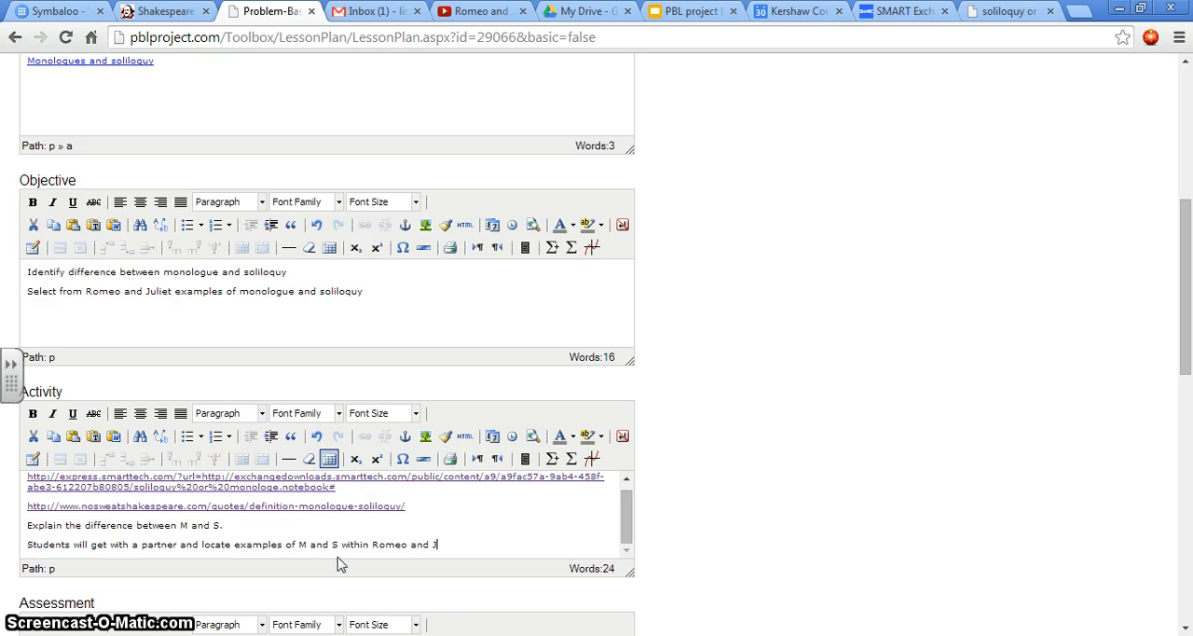
pyautogui.press('Return')
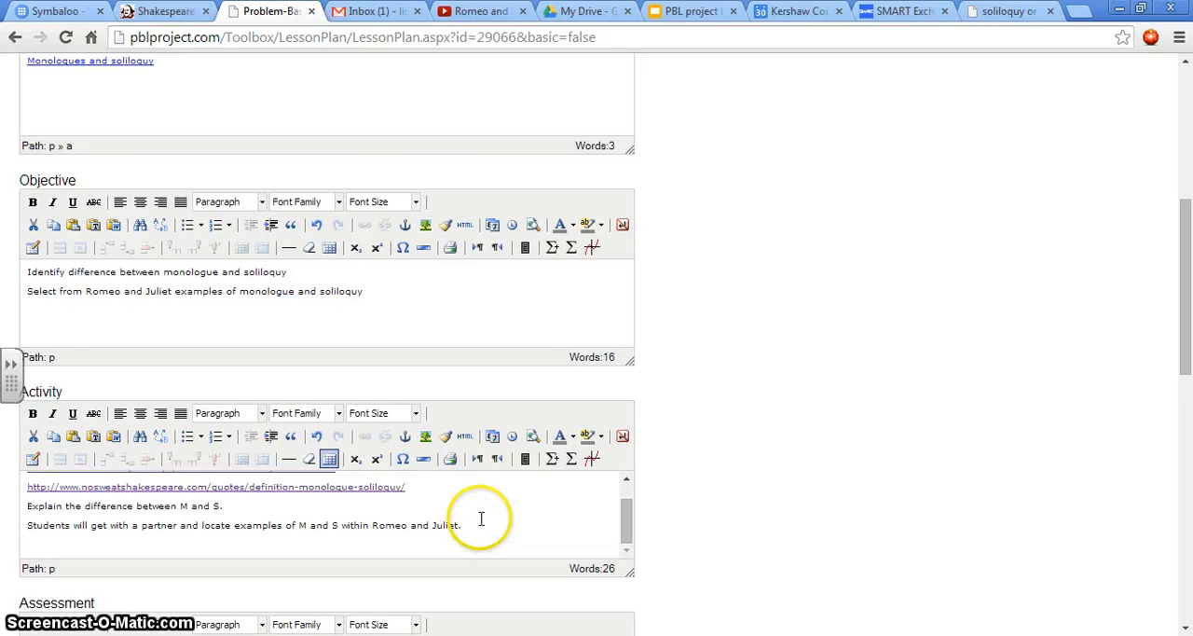
# Step: Fill in the Assessment section with "Checklist-characteristics of M and S" and "Teacher observation-listening to students sharing in groups/partners" on separate lines
pyautogui.scroll(-1, 269, 522)
pyautogui.scroll(-3, 280, 466)
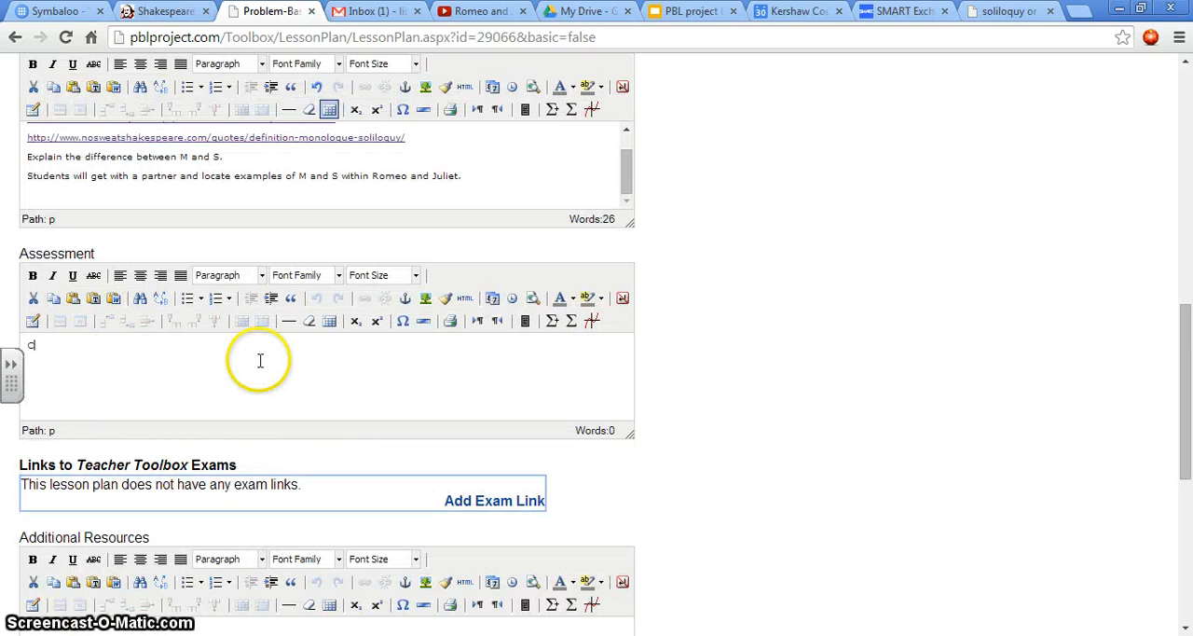
pyautogui.write('t')
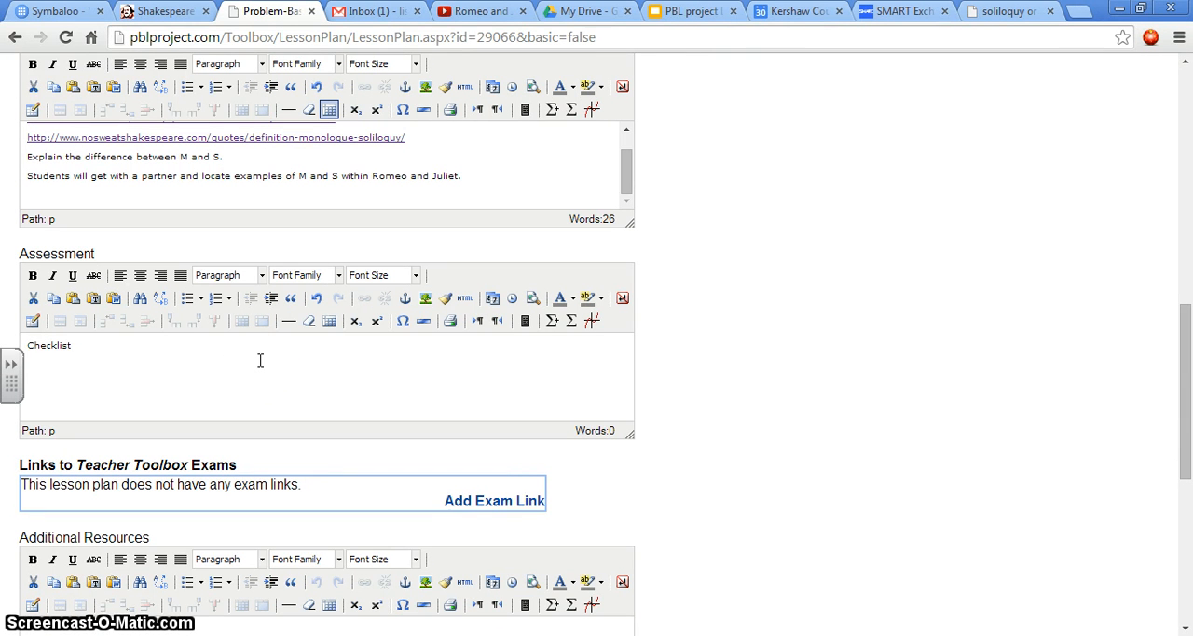
pyautogui.write('-characteristics')
pyautogui.write('of M and S')
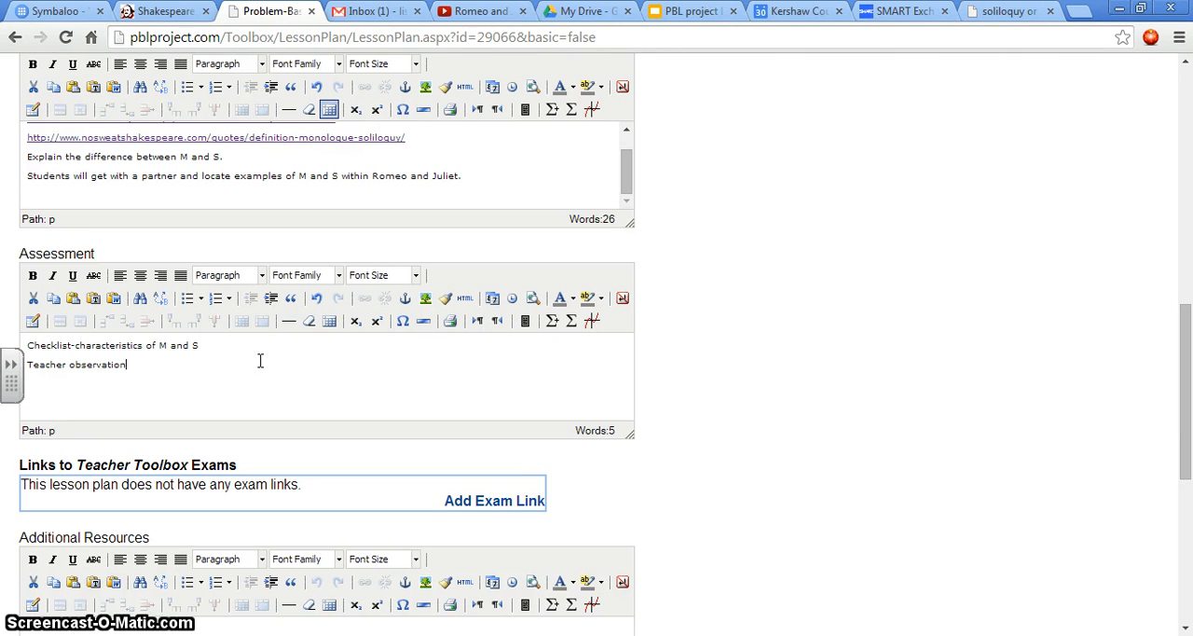
pyautogui.write('li')
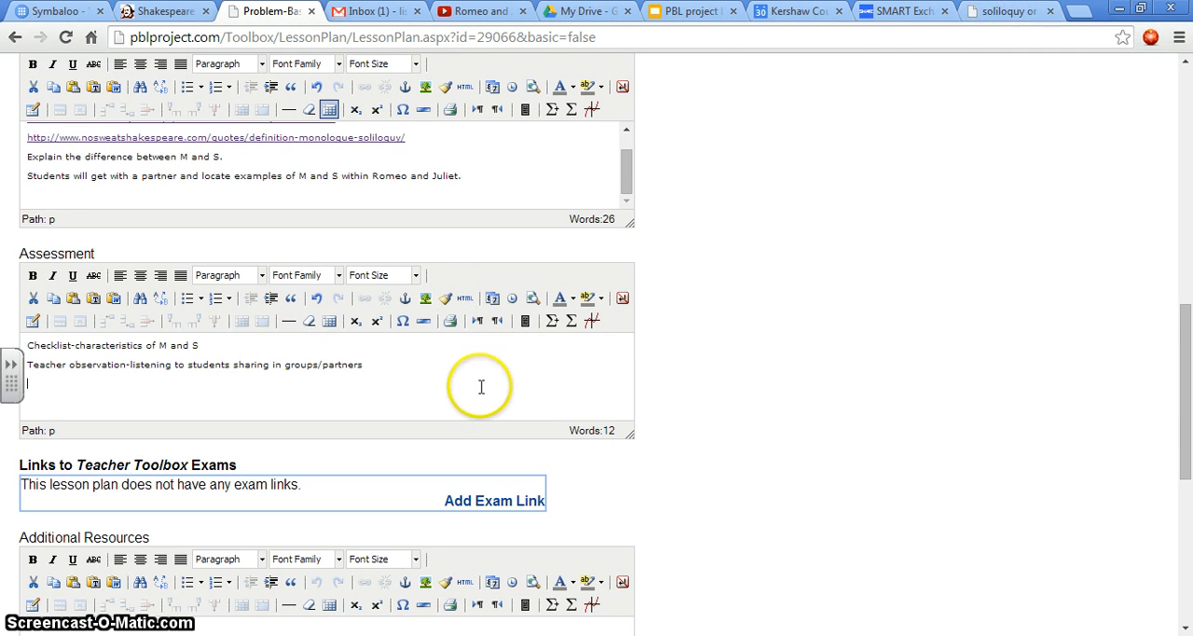
# Step: Switch to the Symbaloo page and run its Google search for "romeo and juliet monologues and soliloquies"
pyautogui.scroll(-1, 509, 379)
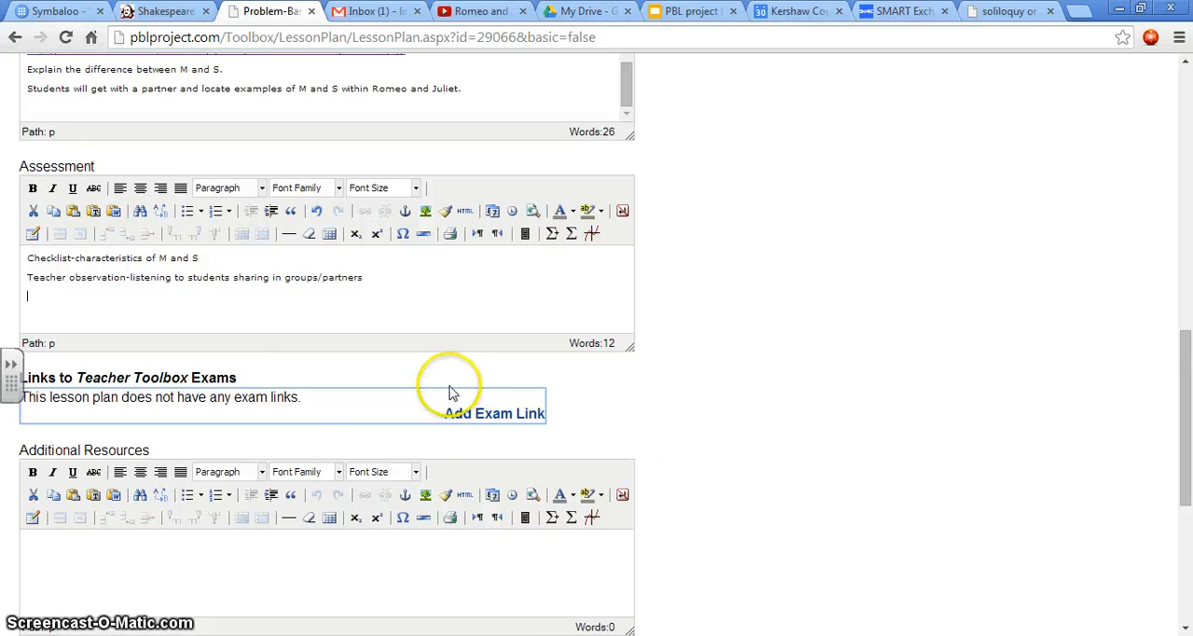
pyautogui.scroll(-1, 668, 428)
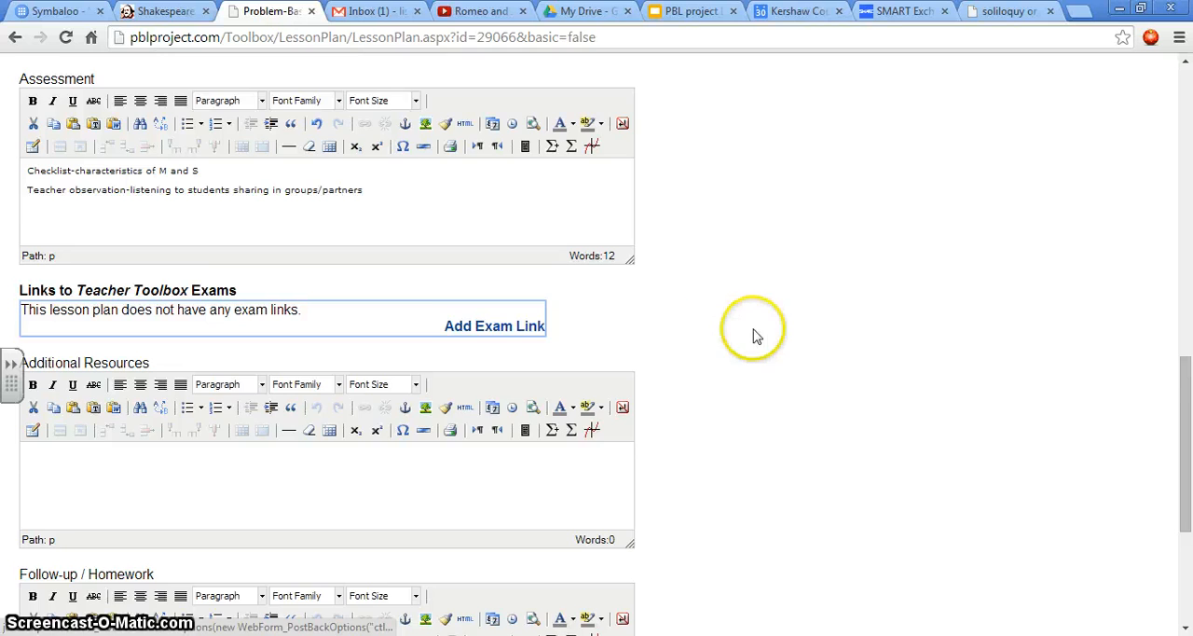
pyautogui.scroll(-1, 753, 332)
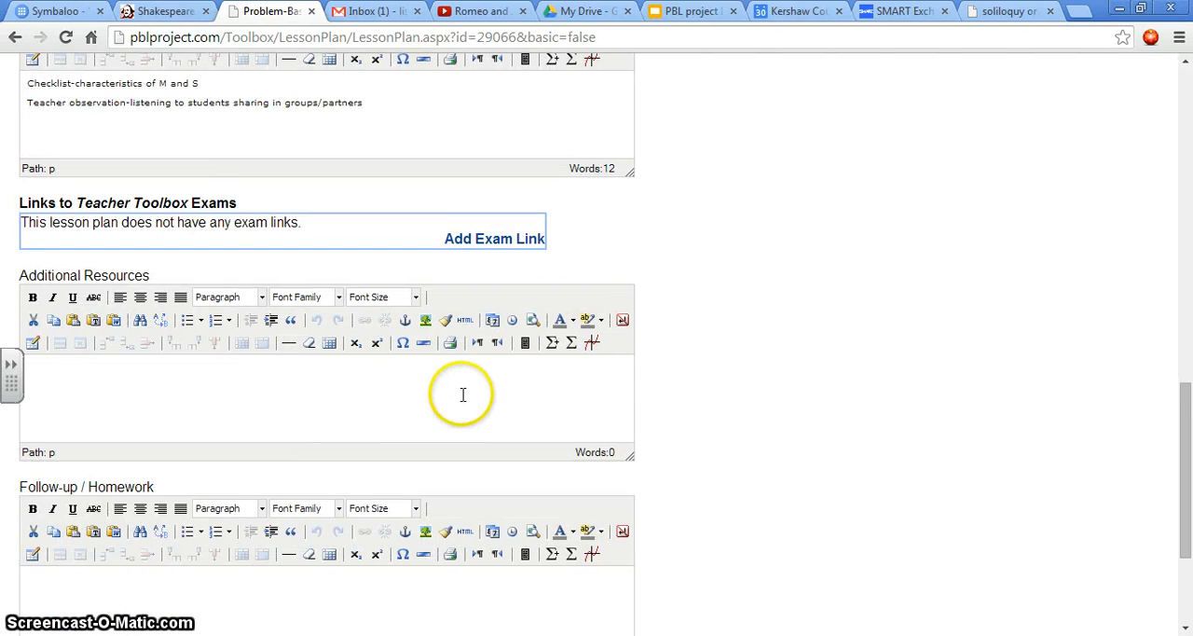
pyautogui.scroll(-1, 463, 394)
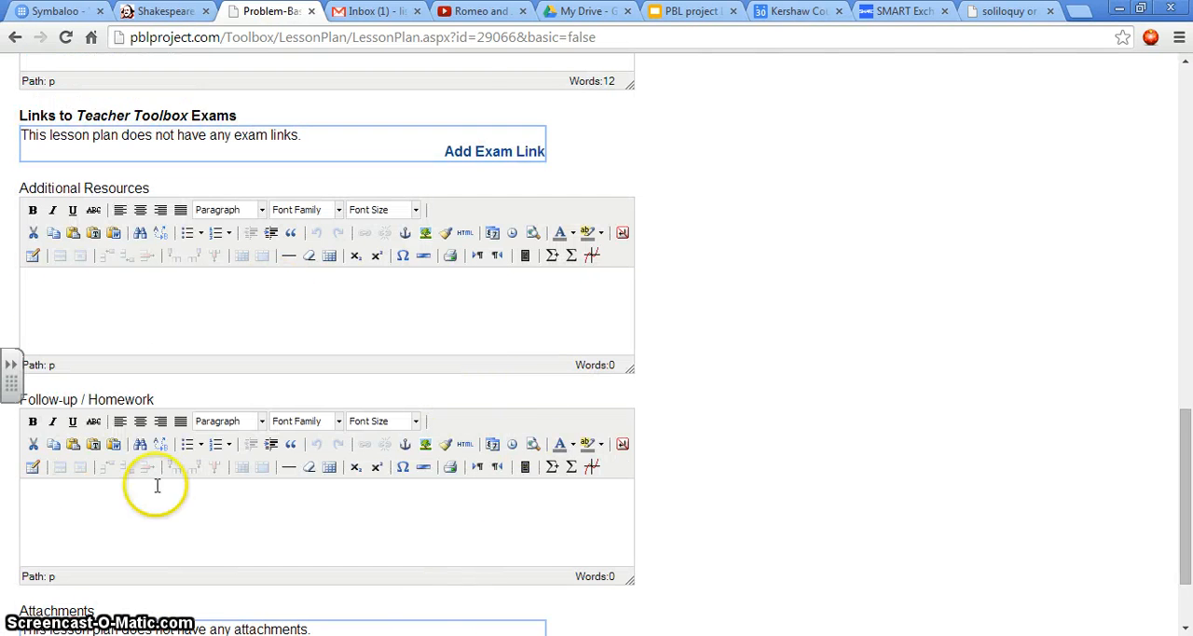
pyautogui.scroll(-2, 307, 424)
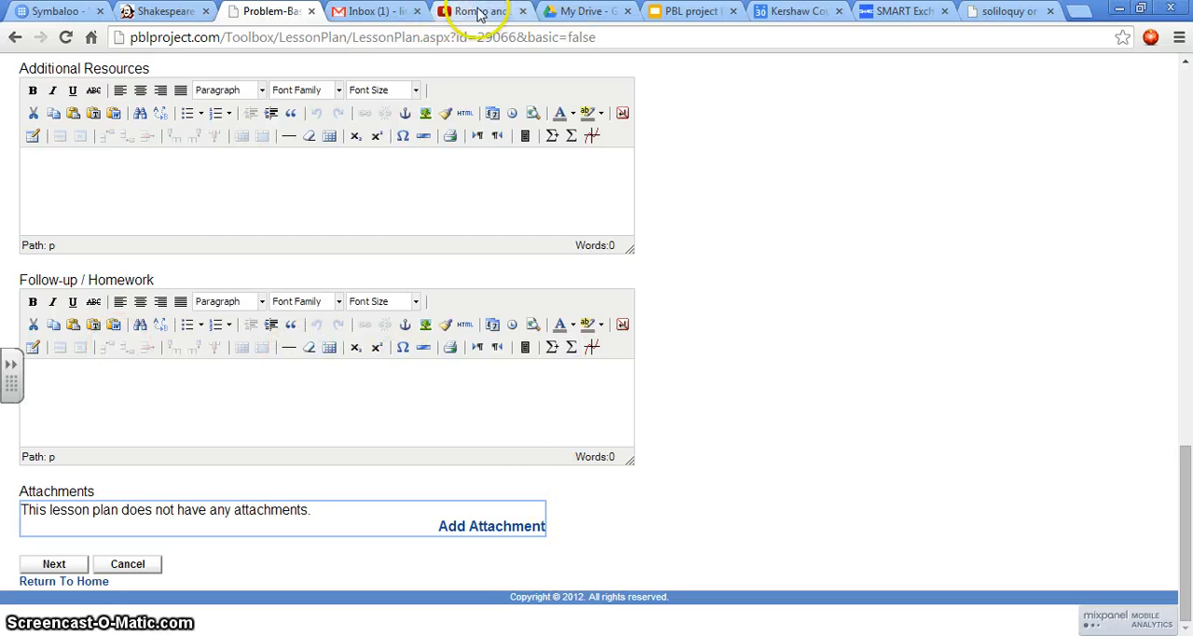
pyautogui.click(153, 13)
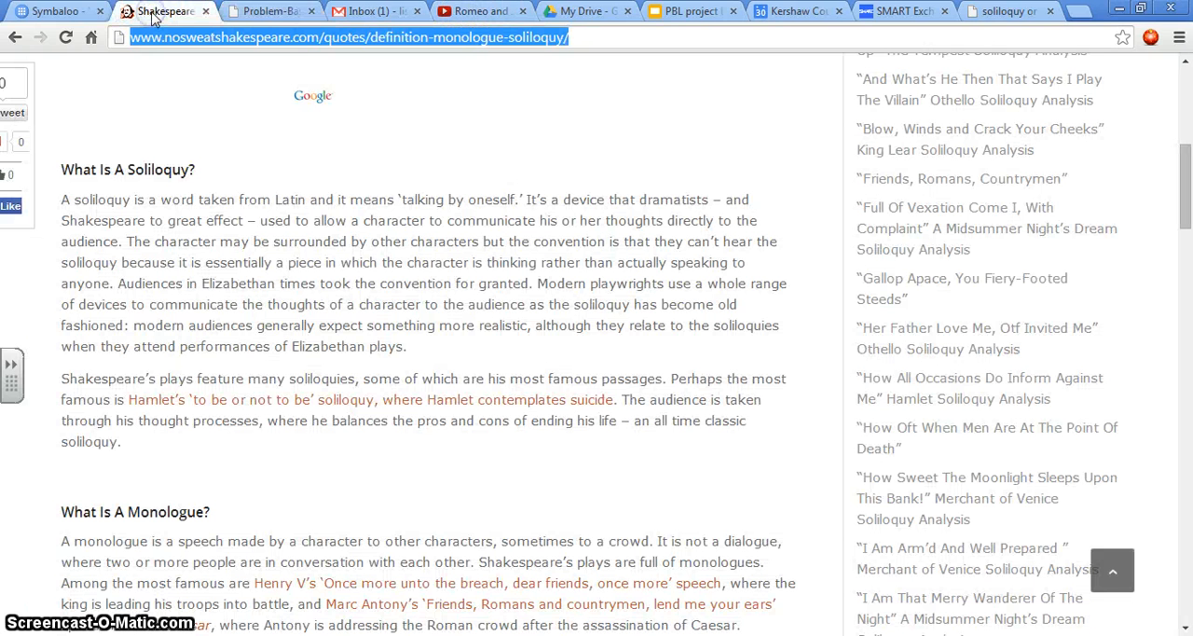
pyautogui.click(56, 11)
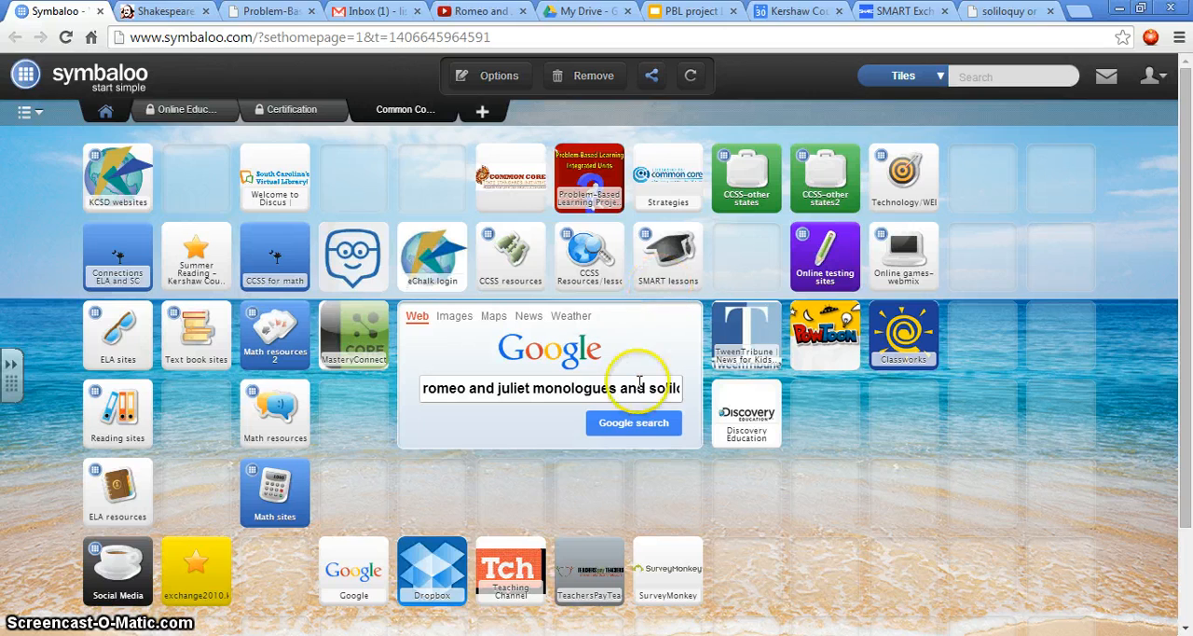
pyautogui.click(648, 427)
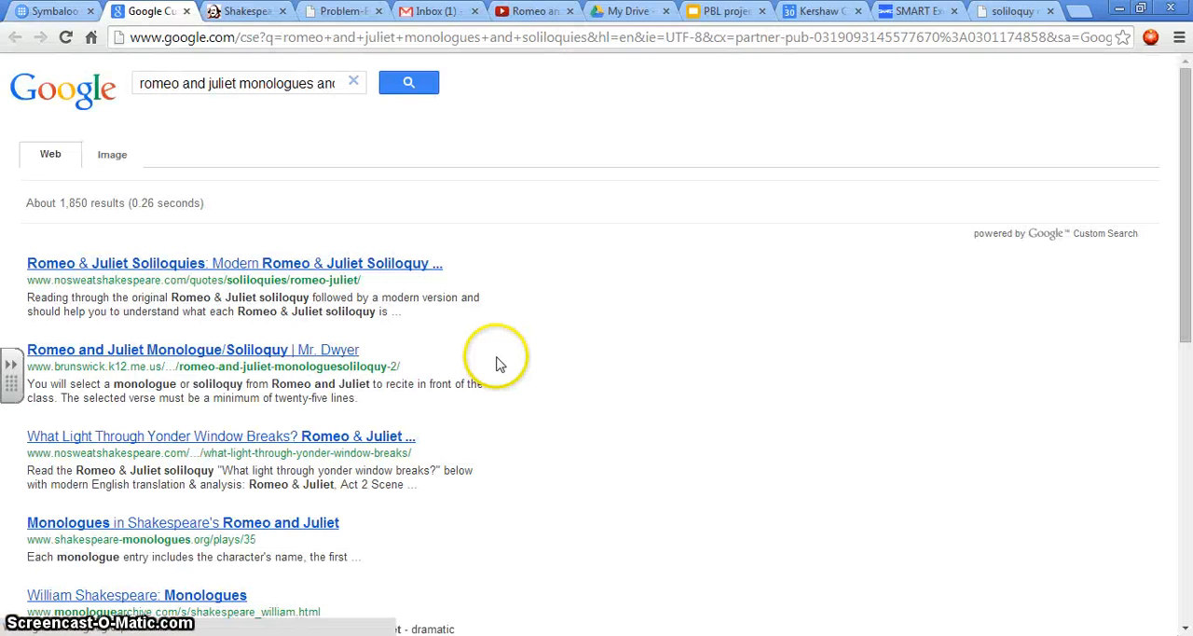
# Step: Look through the search results and examine the eNotes page "What's soliloquy and monologue?"
pyautogui.scroll(-1, 559, 366)
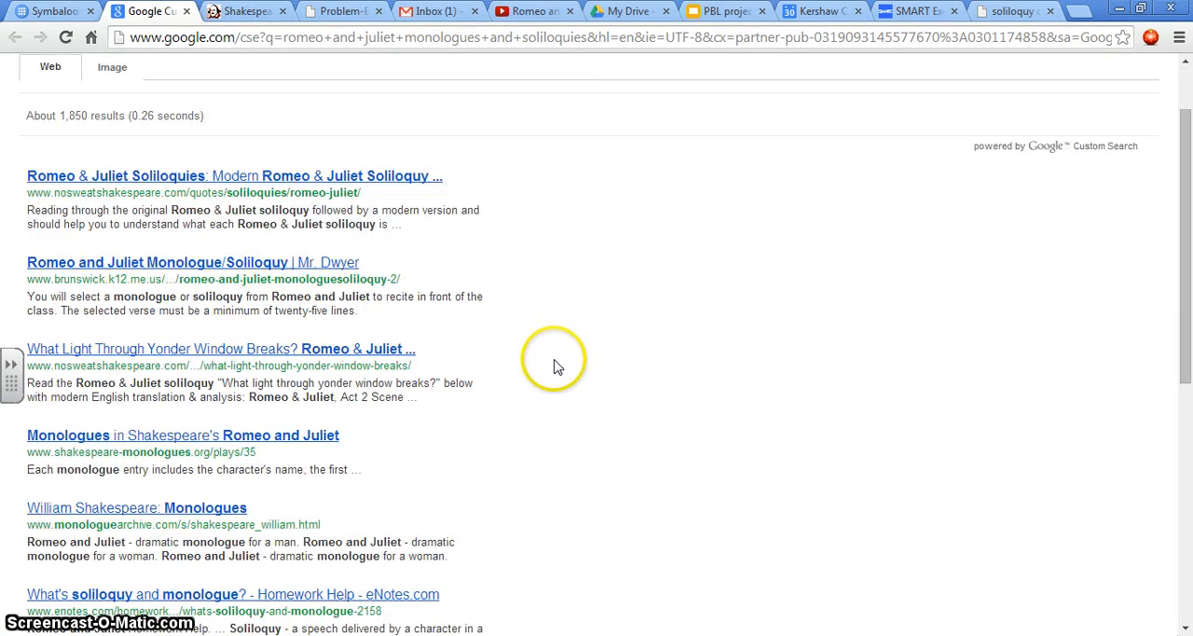
pyautogui.scroll(-1, 554, 366)
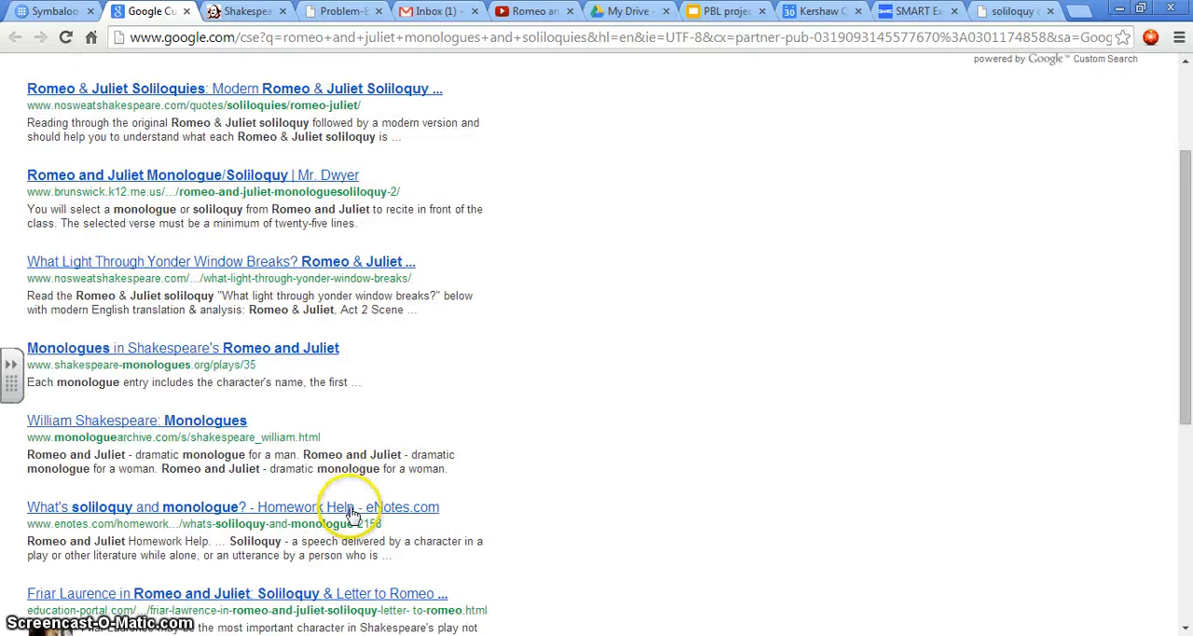
pyautogui.click(350, 509)
pyautogui.click(373, 505)
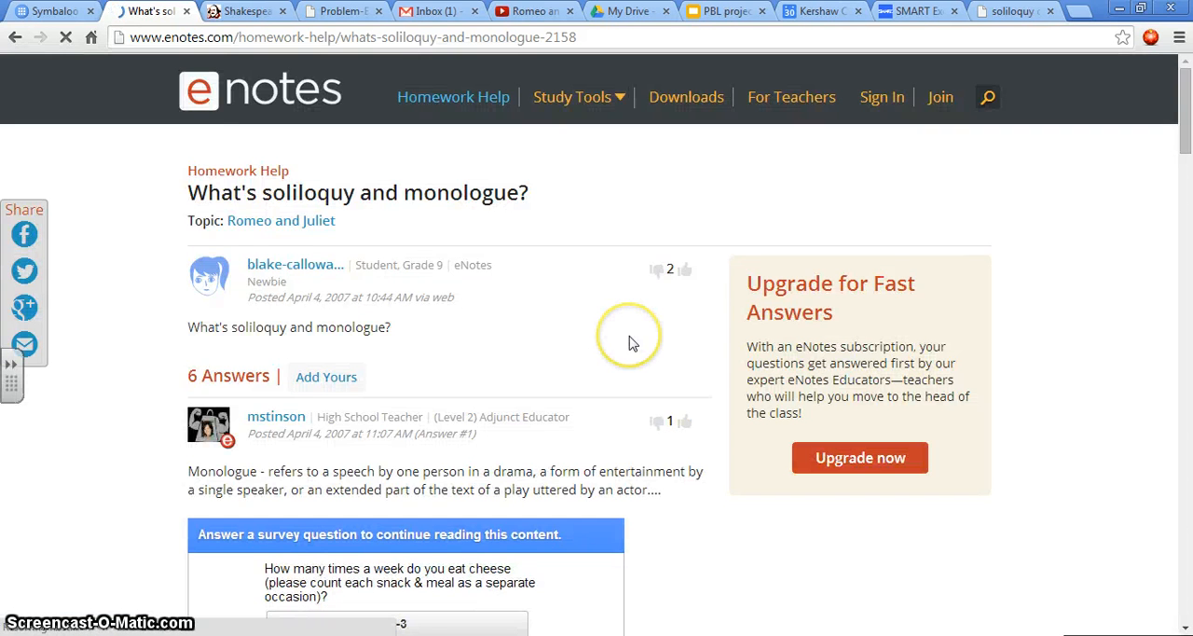
pyautogui.scroll(-3, 630, 343)
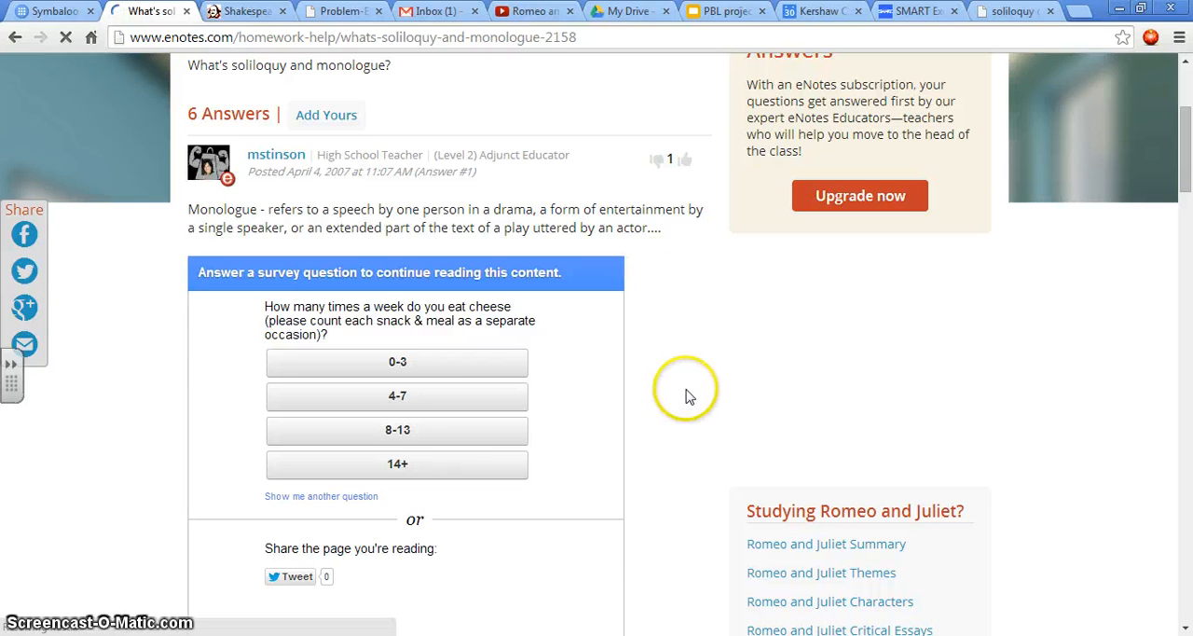
pyautogui.scroll(3, 643, 308)
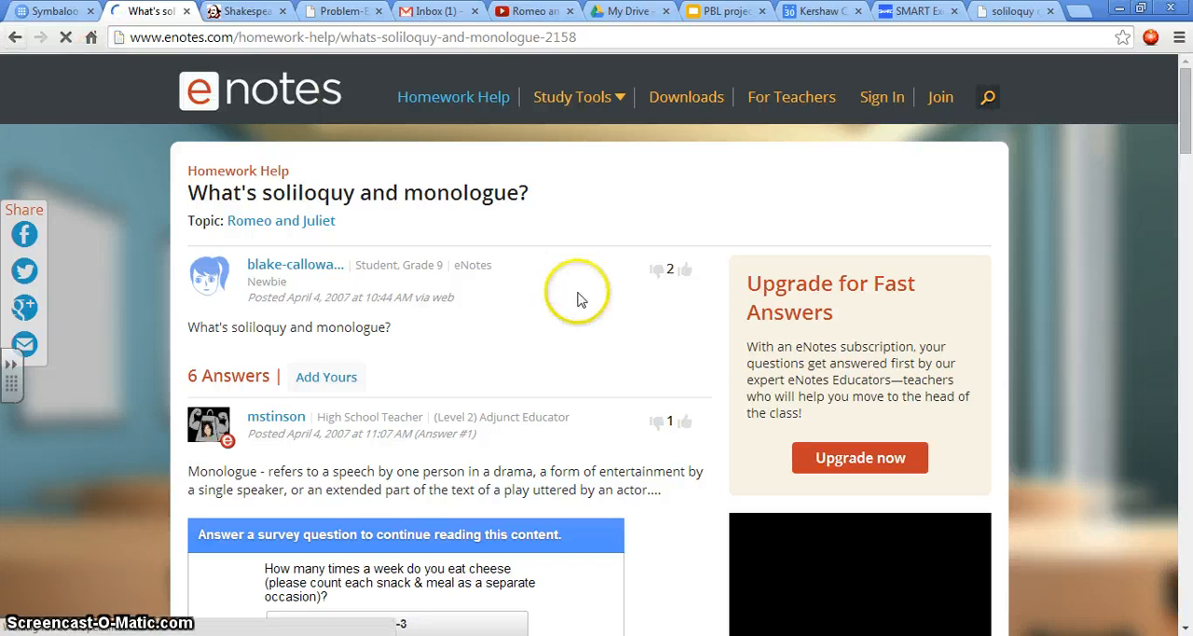
# Step: Open the Folger worksheet on Juliet's soliloquy in Romeo and Juliet 4.3 and save it to the Desktop as RufoJulietSoliloquy1
pyautogui.scroll(-1, 650, 295)
pyautogui.scroll(-15, 650, 296)
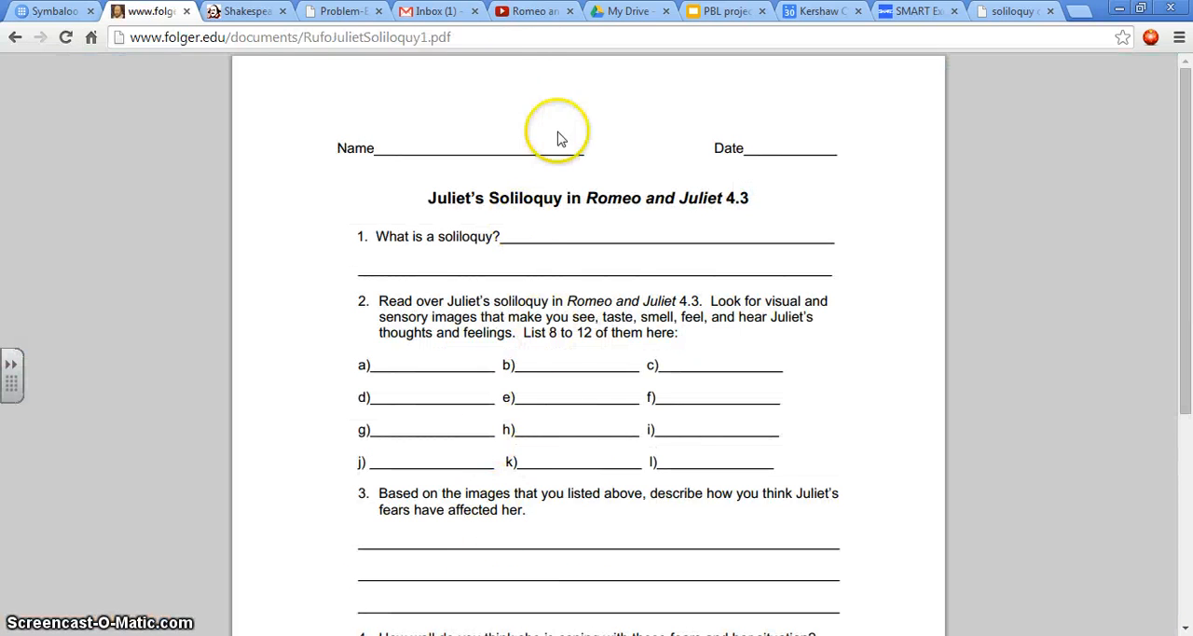
pyautogui.moveTo(974, 592)
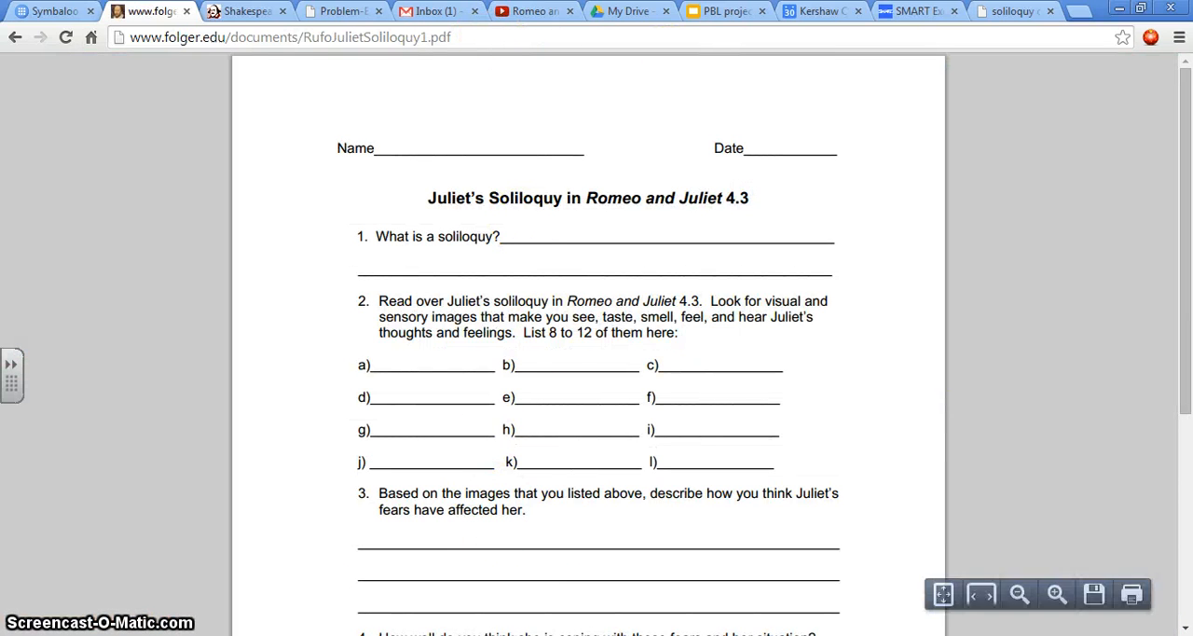
pyautogui.click(1095, 598)
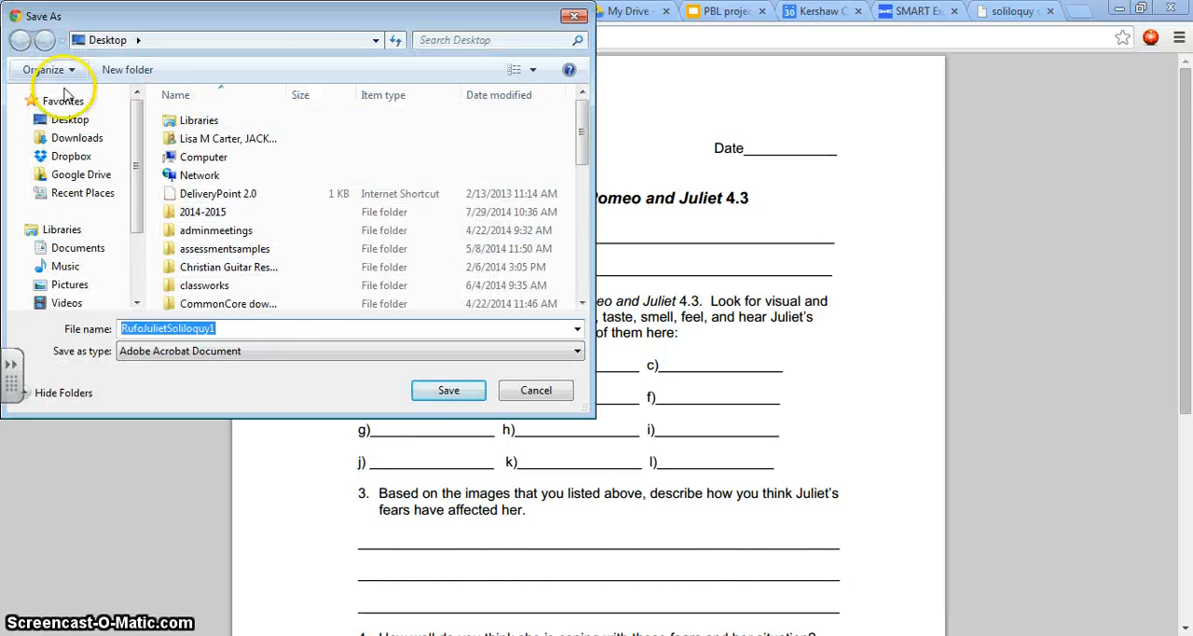
pyautogui.click(451, 392)
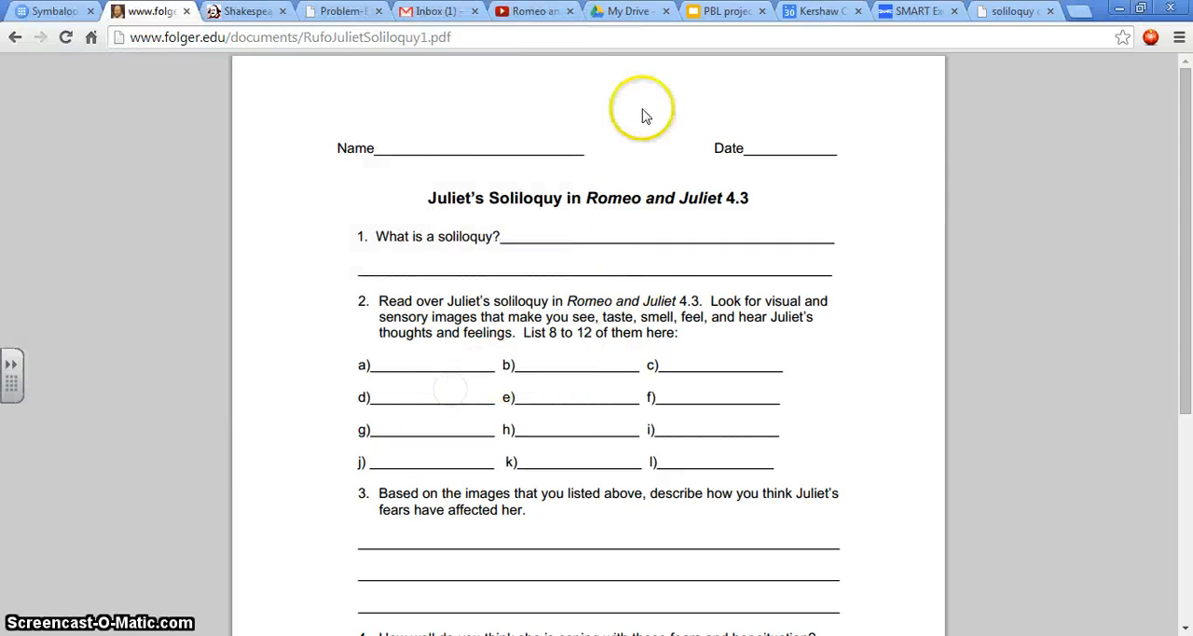
# Step: Switch to the lesson plan page, dismiss the download bar and start adding an attachment to the lesson plan
pyautogui.click(346, 14)
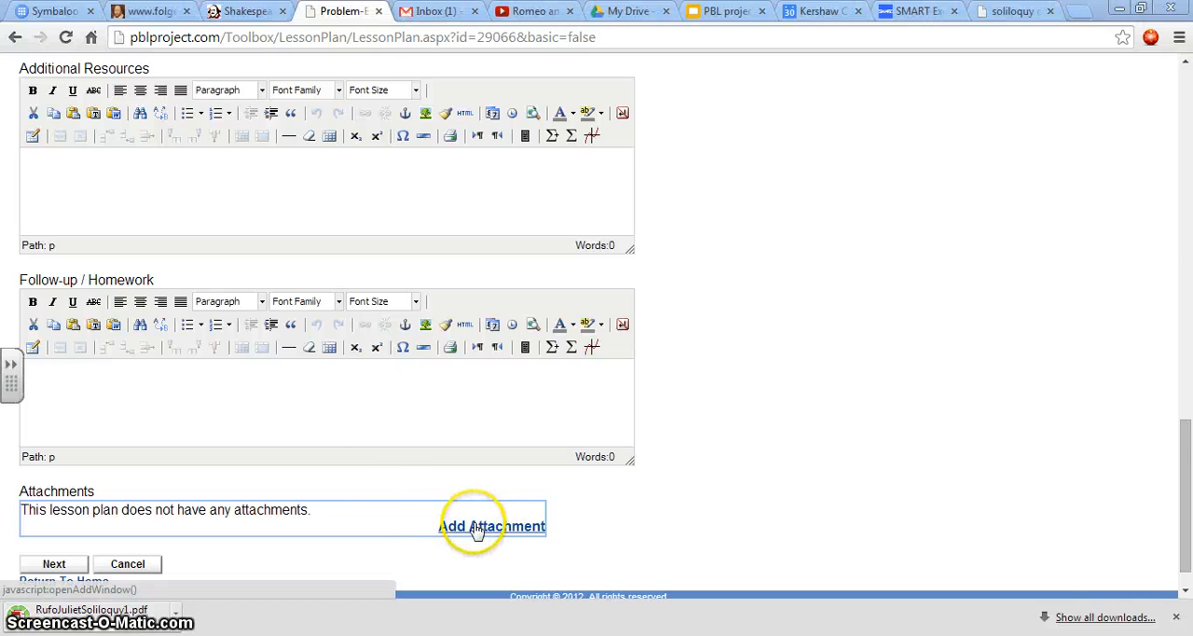
pyautogui.click(1176, 617)
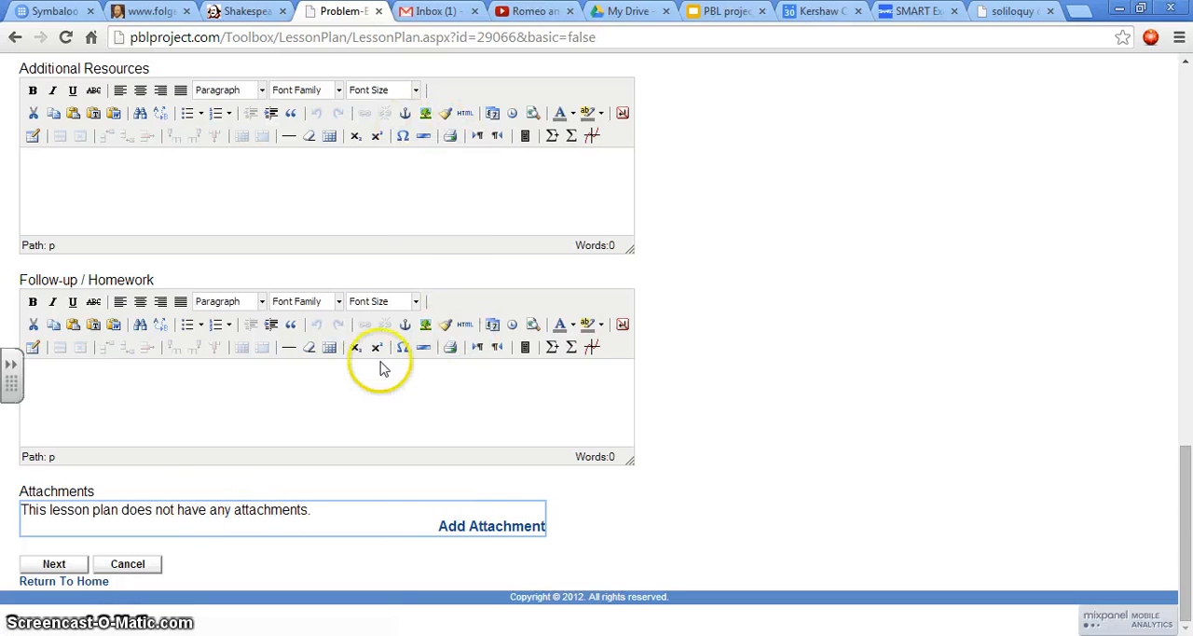
pyautogui.click(204, 399)
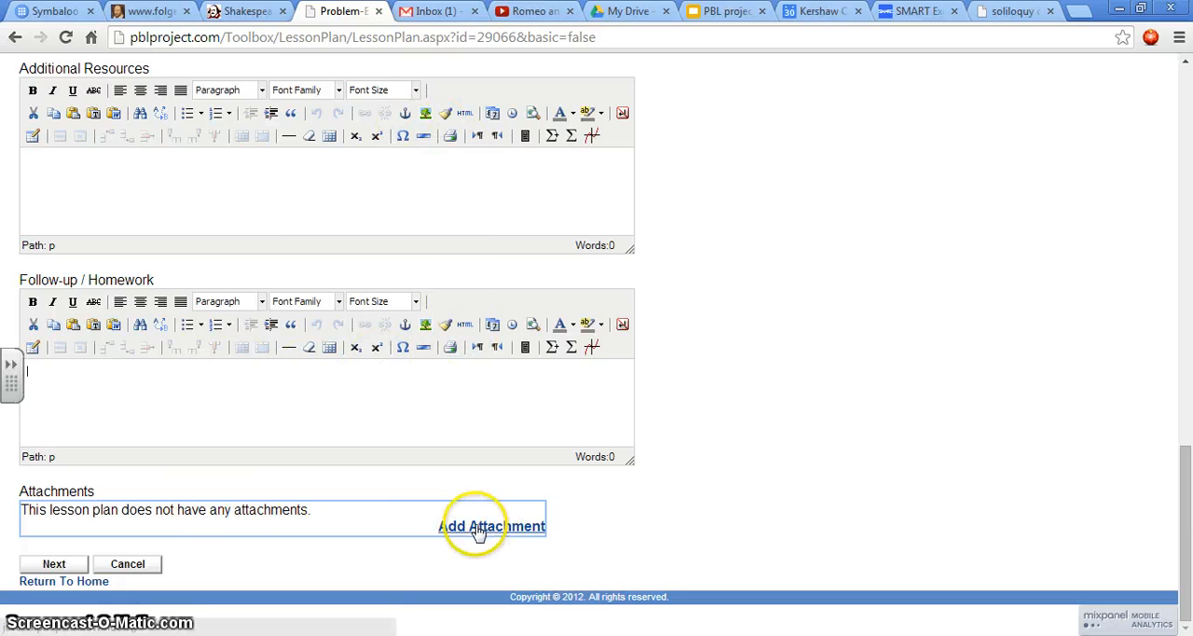
pyautogui.click(46, 565)
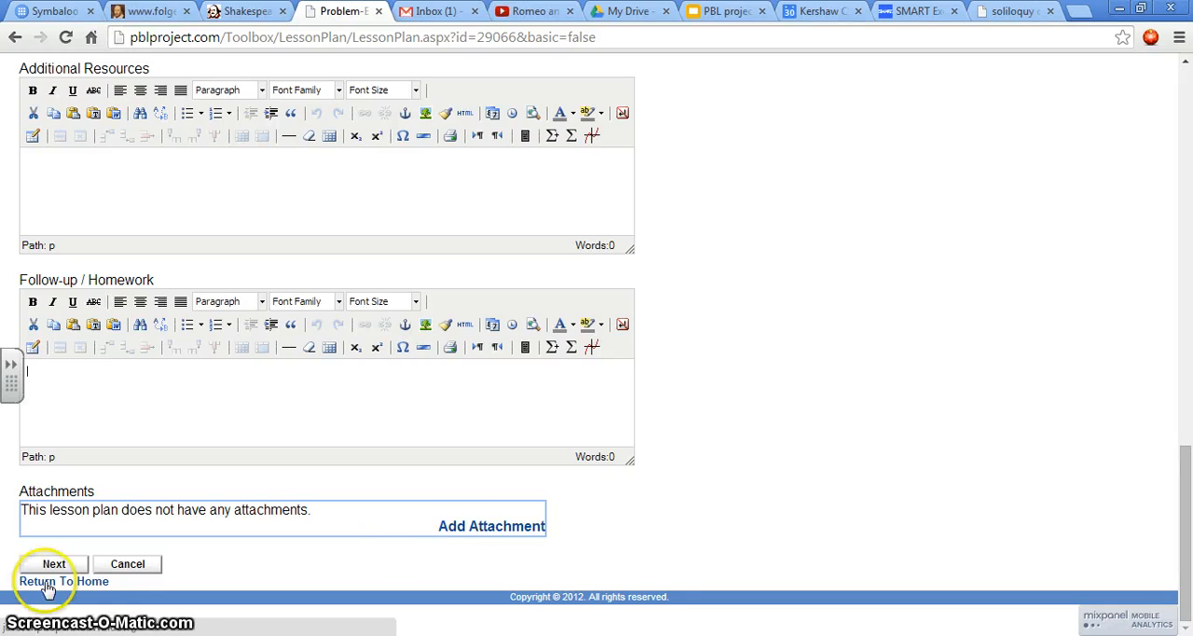
pyautogui.click(487, 527)
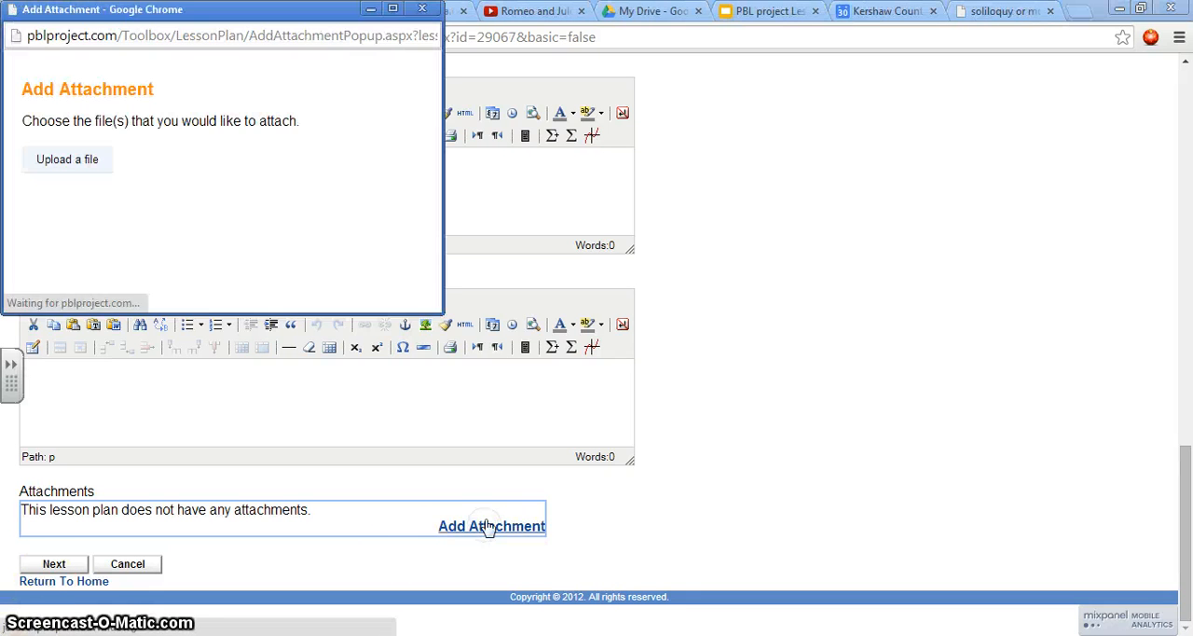
# Step: Upload RufoJulietSoliloquy1 from the Desktop as the lesson plan's attachment and continue
pyautogui.click(84, 161)
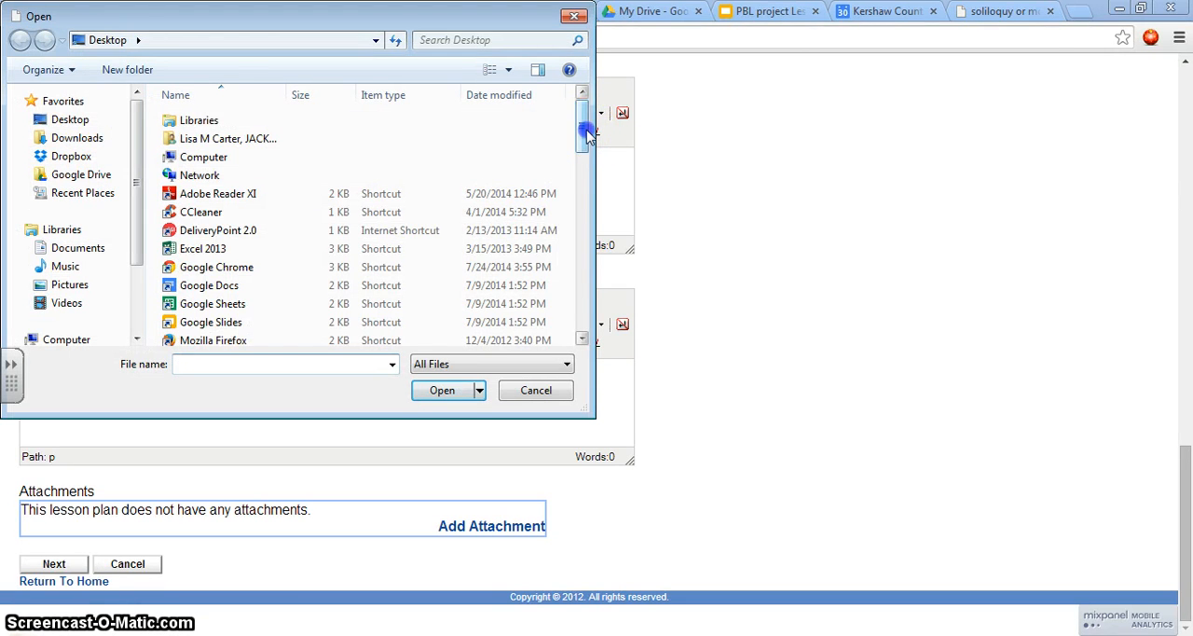
pyautogui.moveTo(588, 134); pyautogui.dragTo(586, 328)
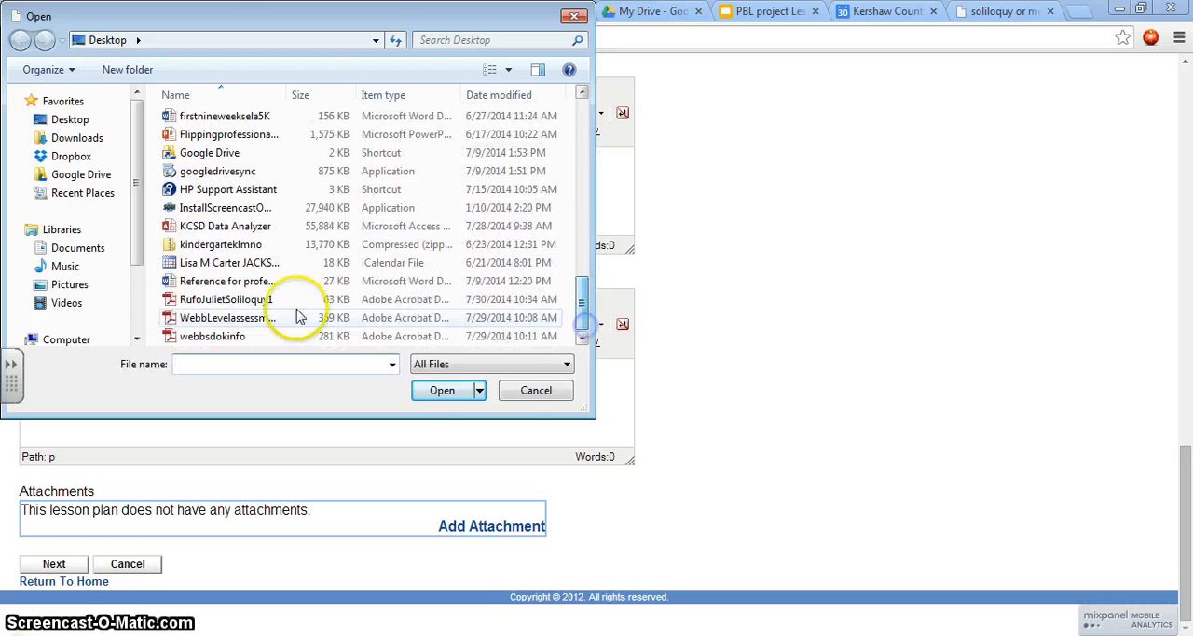
pyautogui.click(212, 300)
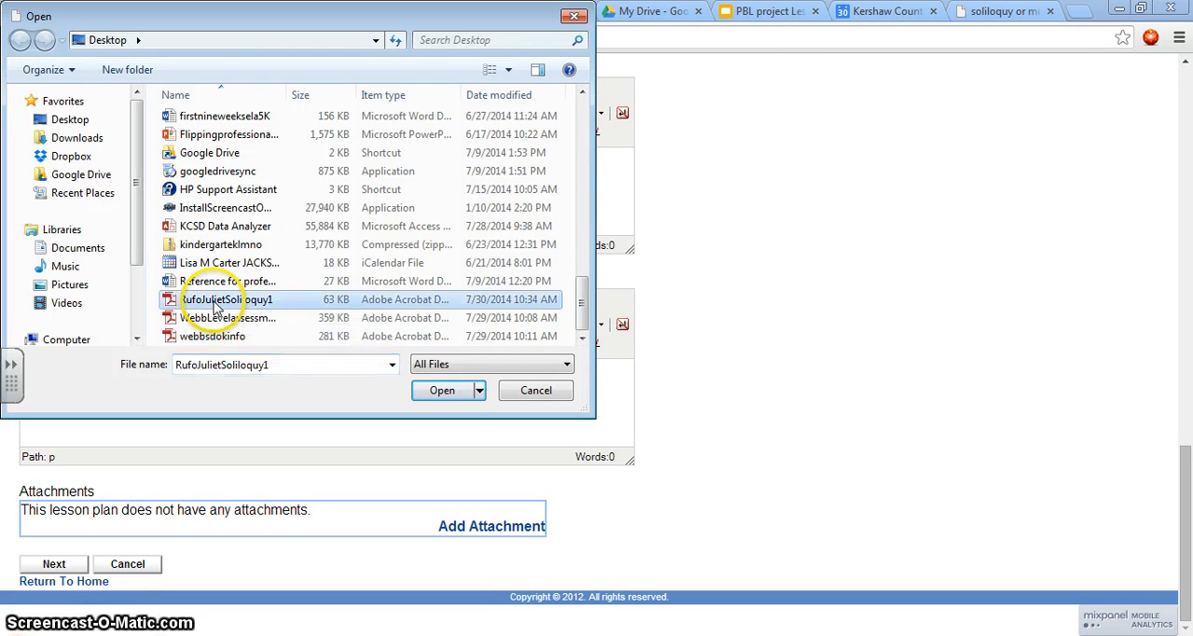
pyautogui.click(440, 392)
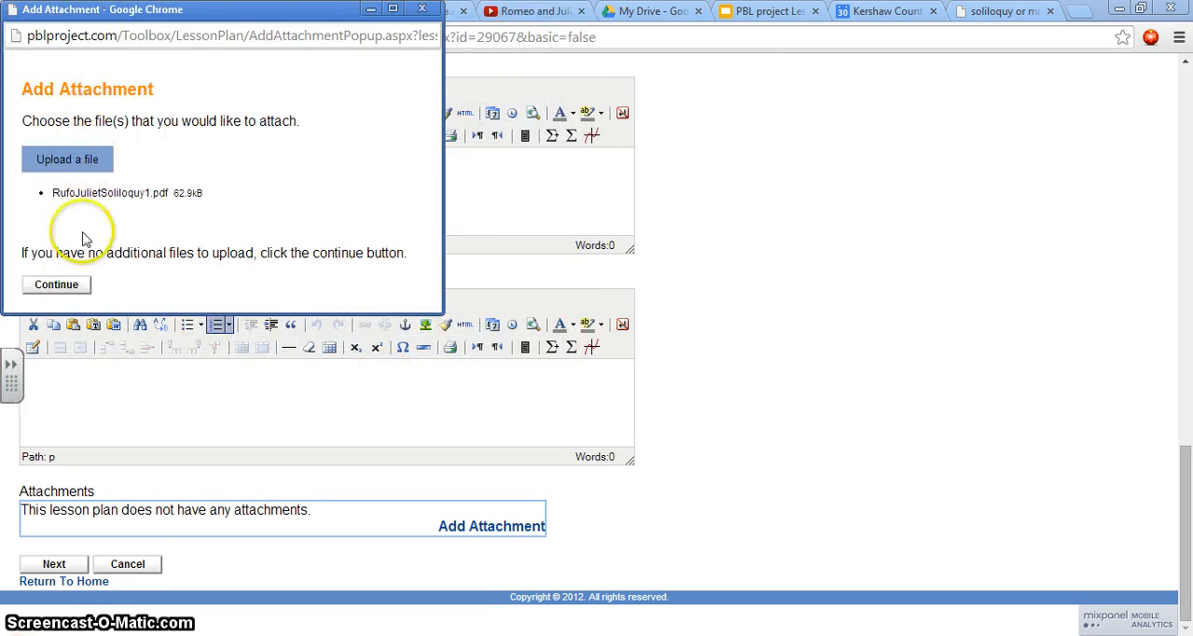
pyautogui.click(58, 286)
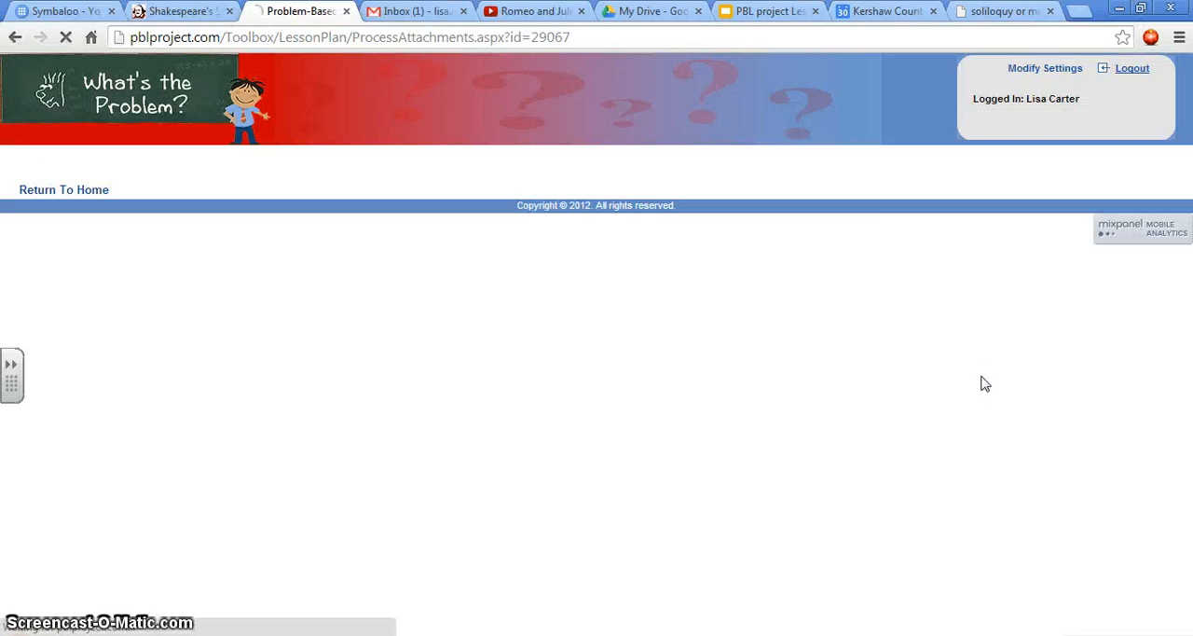
# Step: Set the indicator grade to High School for the Romeo and Juliet lesson plan
pyautogui.scroll(-3, 718, 399)
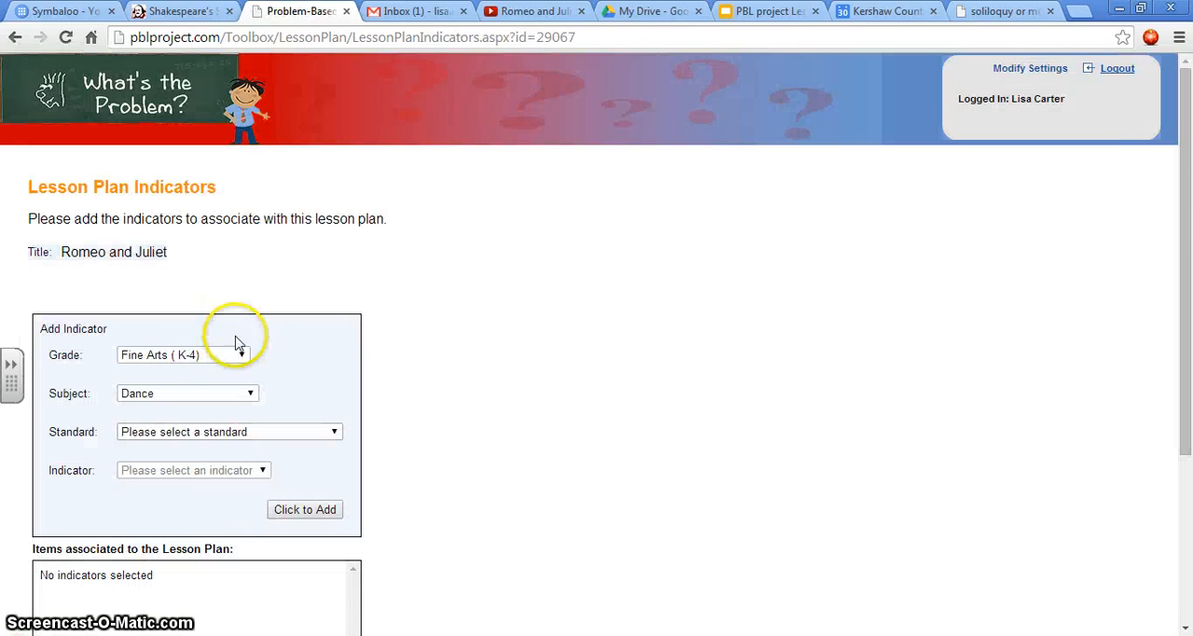
pyautogui.scroll(-2, 575, 303)
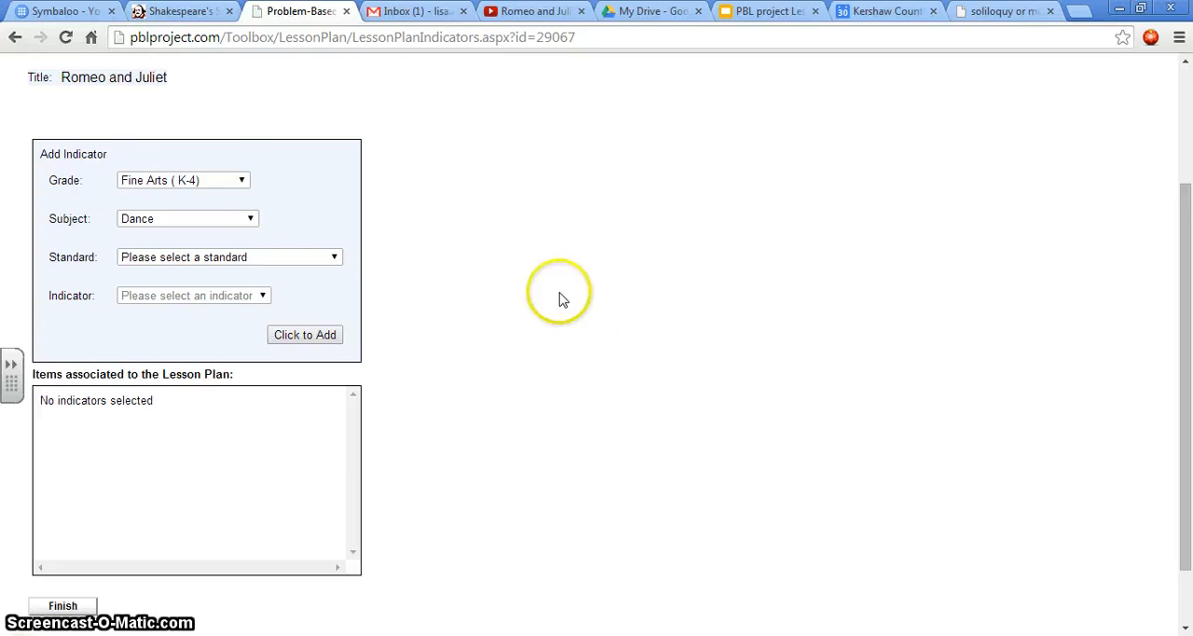
pyautogui.click(240, 182)
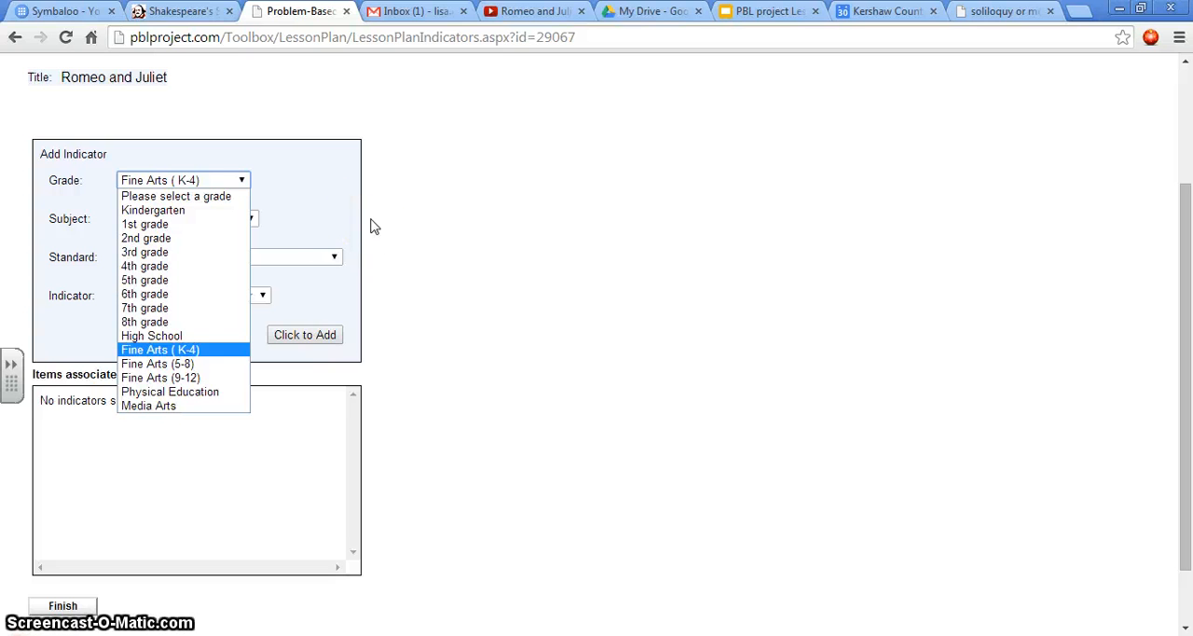
pyautogui.click(186, 336)
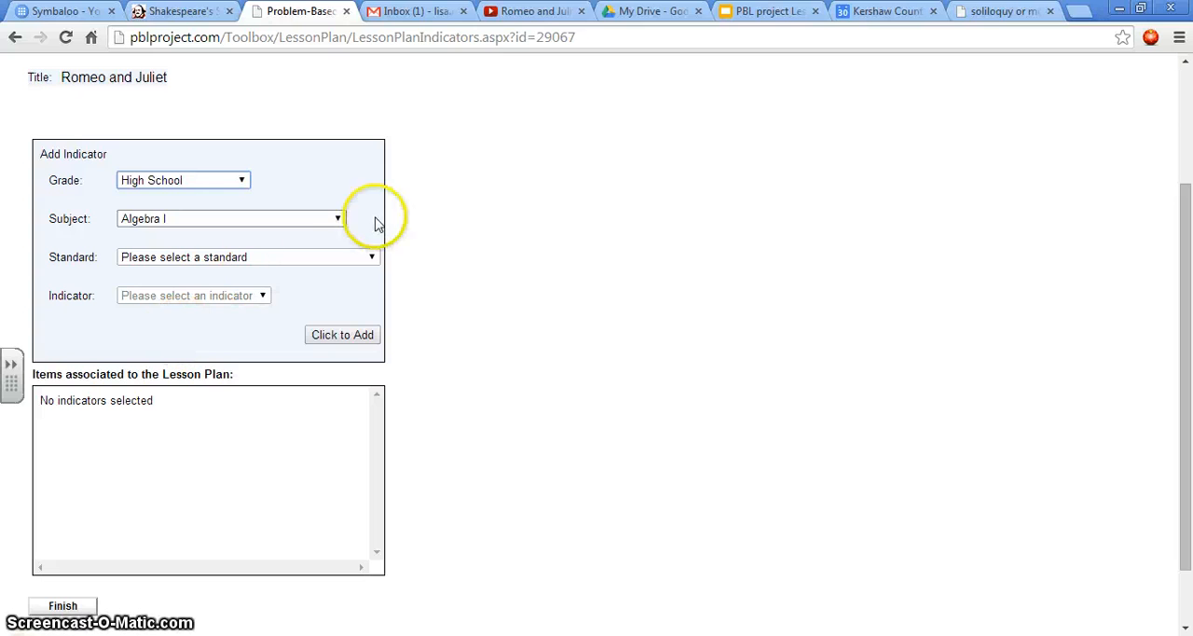
pyautogui.click(338, 220)
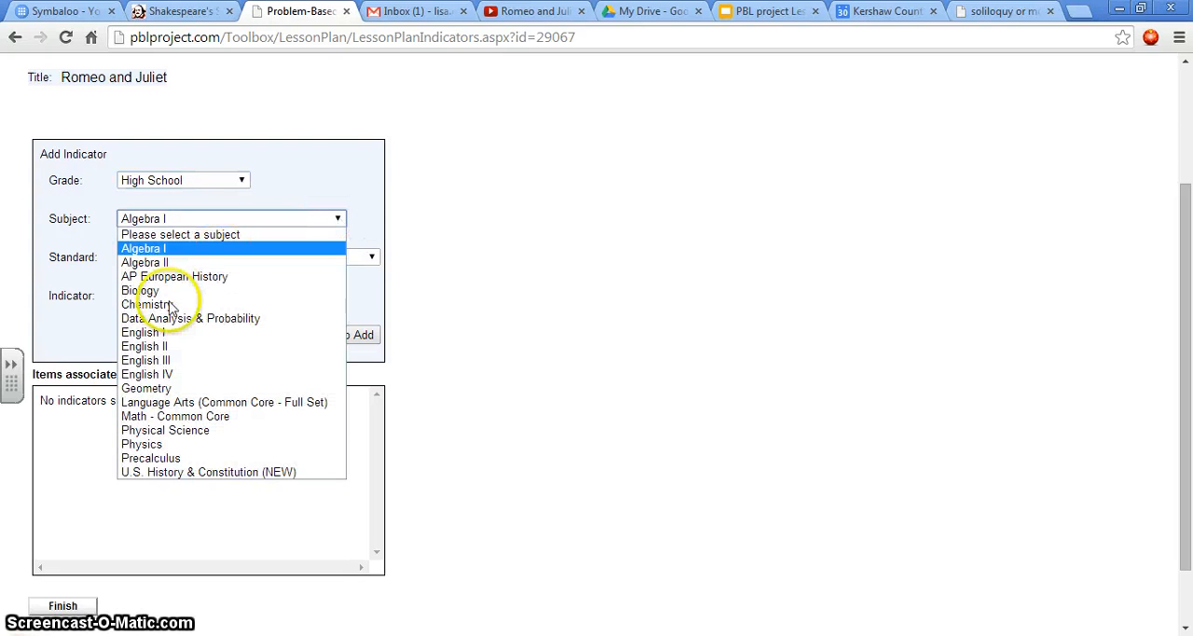
pyautogui.click(158, 332)
pyautogui.click(332, 261)
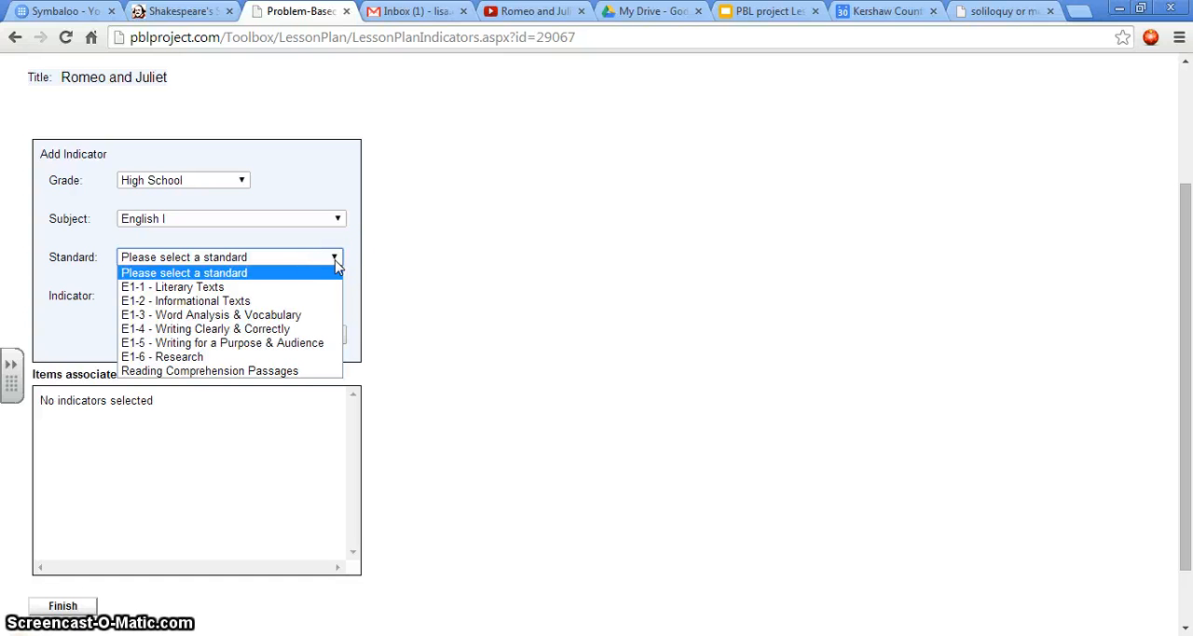
pyautogui.click(336, 264)
# Step: Set the indicator subject to Language Arts (Common Core - Full Set) and the standard to I1-12.RL - Reading Literature
pyautogui.click(337, 218)
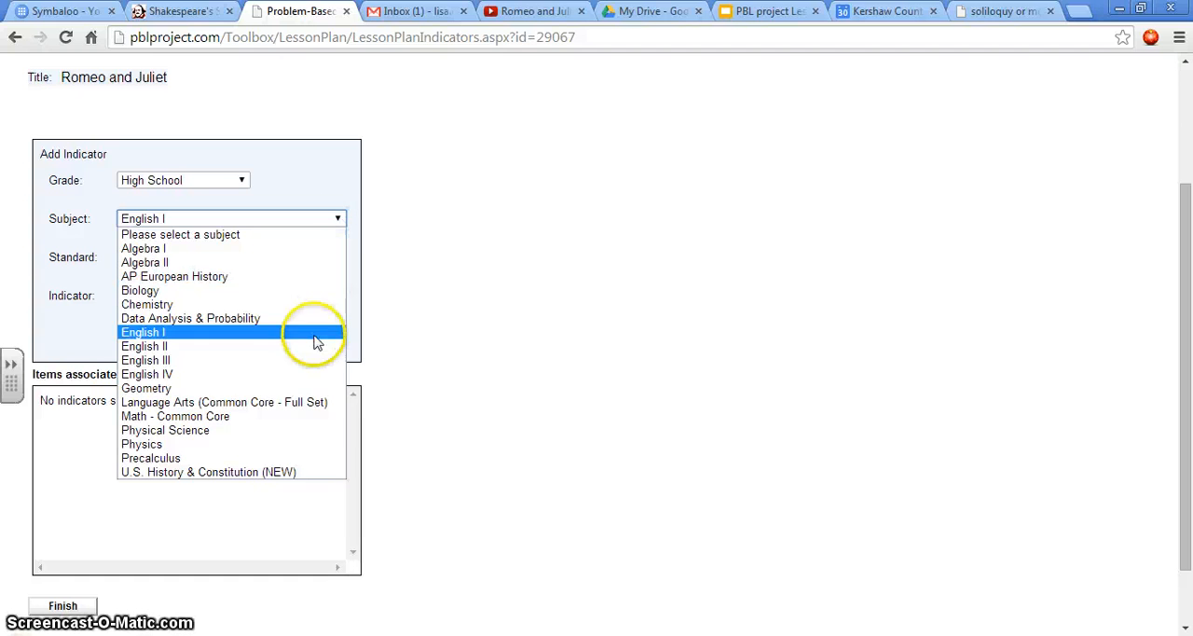
pyautogui.click(314, 404)
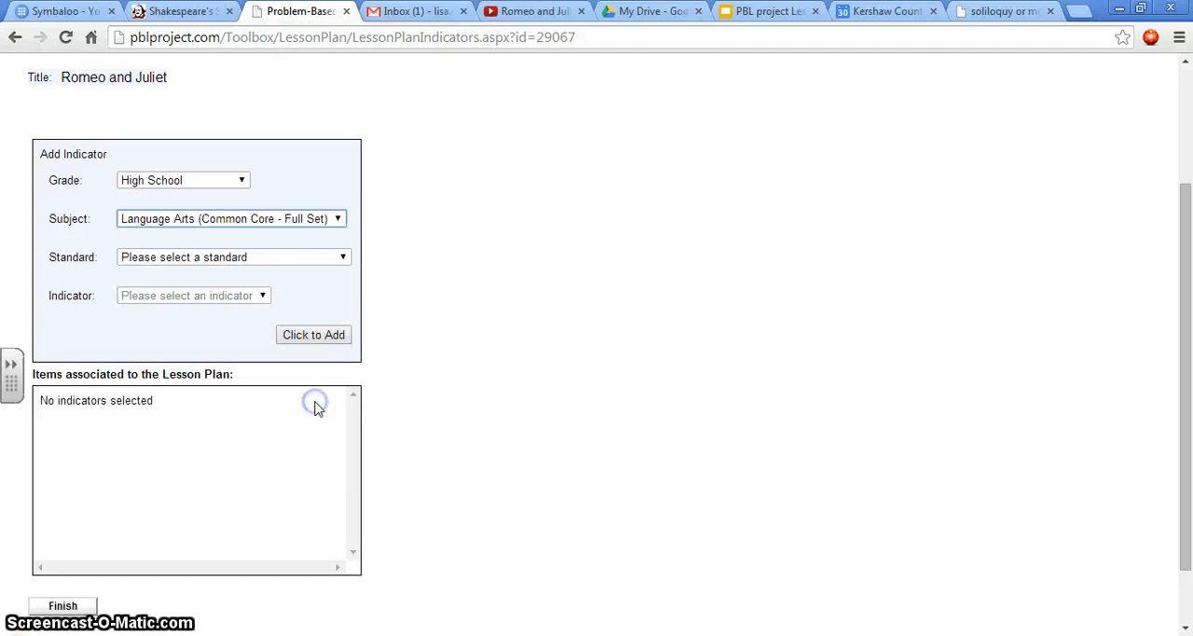
pyautogui.click(344, 259)
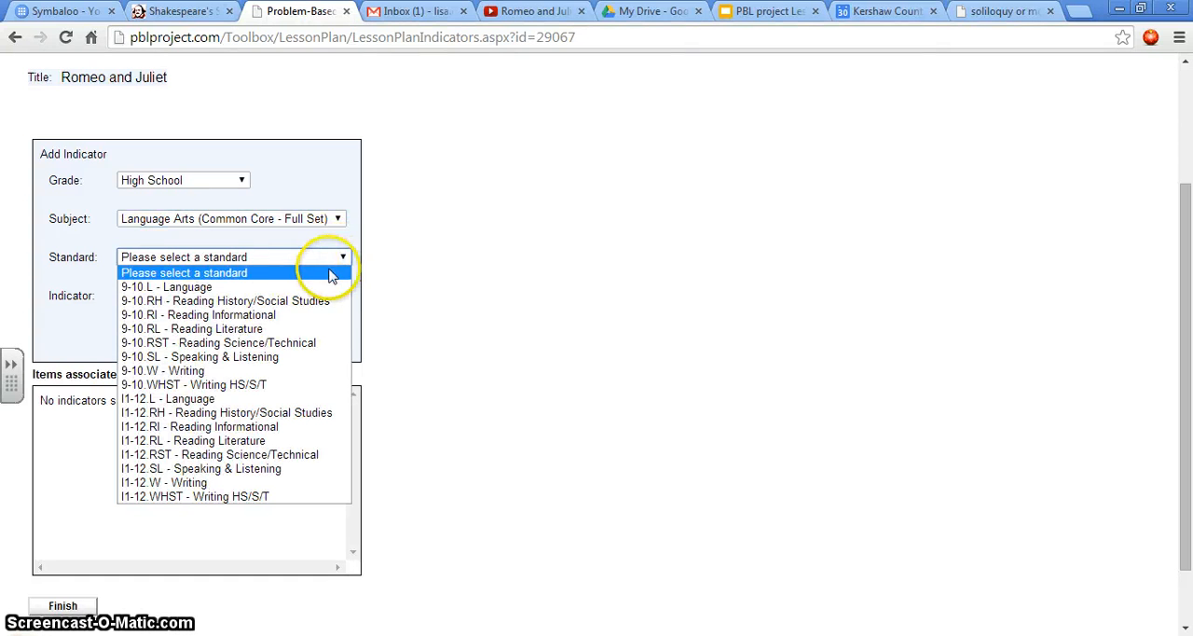
pyautogui.click(264, 442)
# Step: Add the indicator "I1-12.RL3 - How characters are introduced & developed" to the lesson plan
pyautogui.click(408, 297)
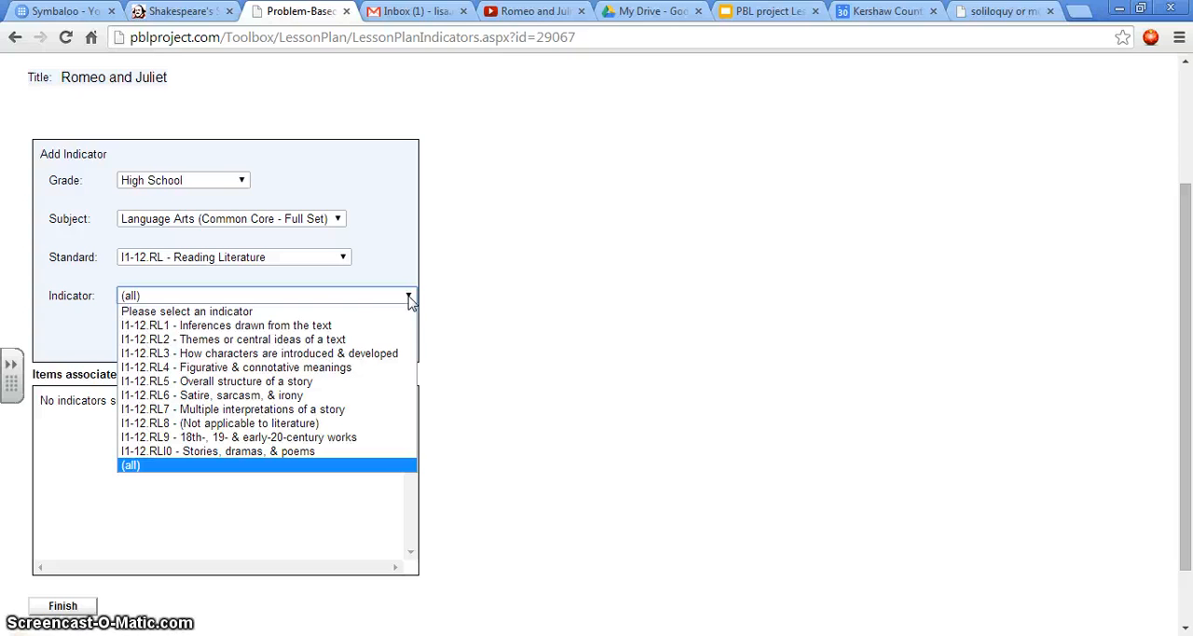
pyautogui.click(374, 359)
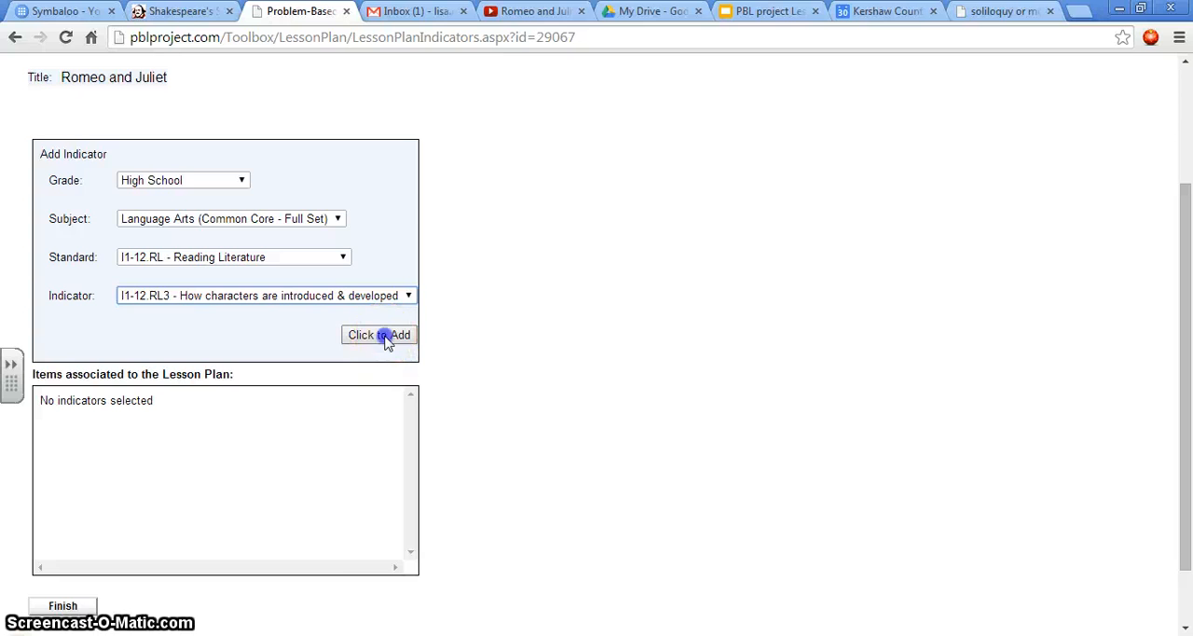
pyautogui.click(384, 335)
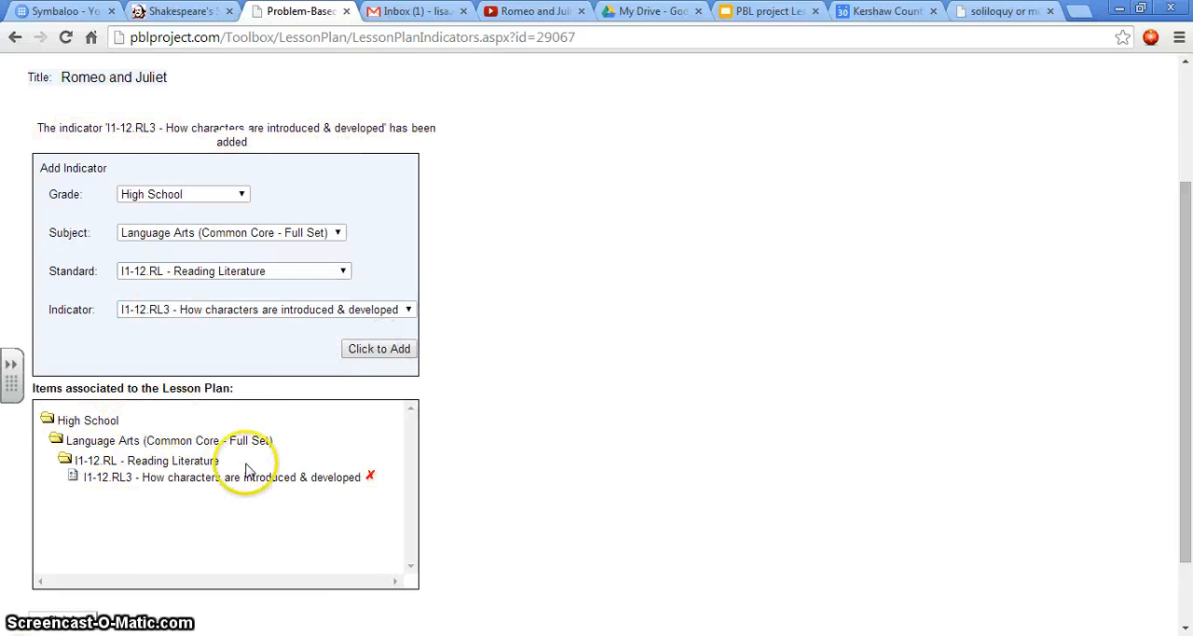
# Step: Add the indicator "I1-12.RLI0 - Stories, dramas, & poems" to the lesson plan
pyautogui.click(407, 310)
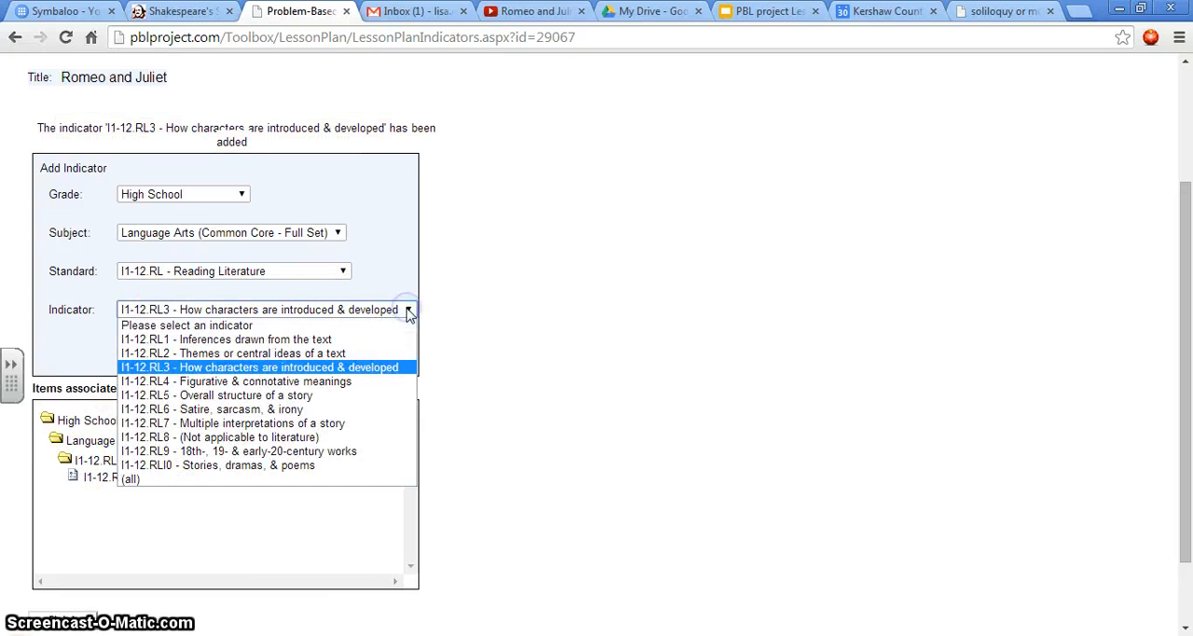
pyautogui.click(285, 466)
pyautogui.click(392, 352)
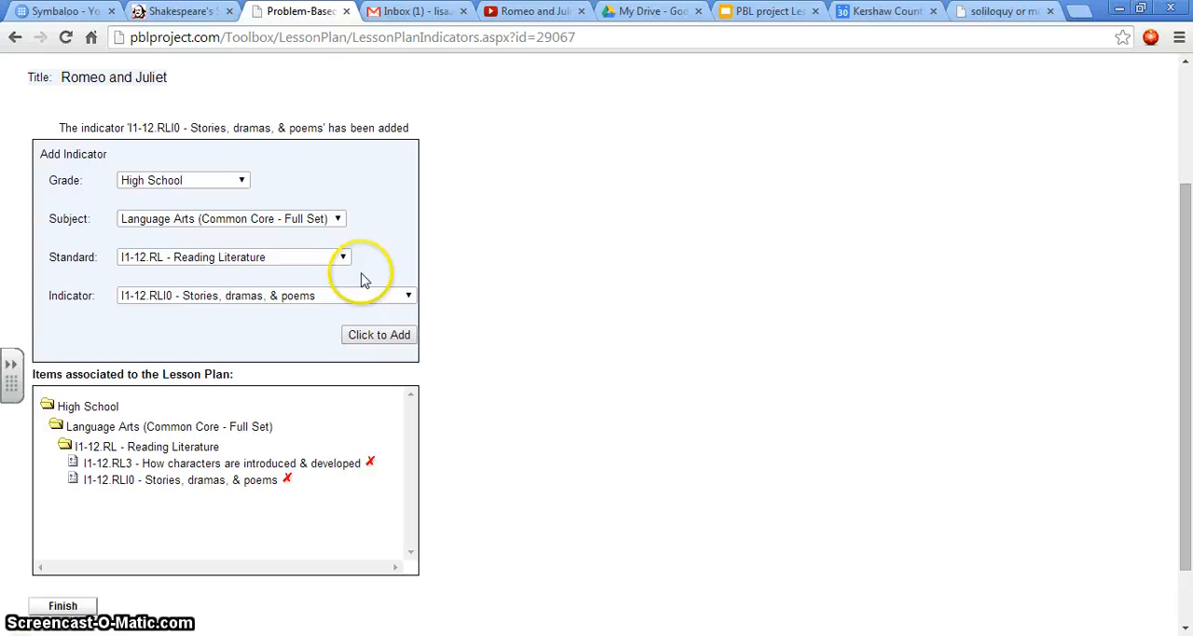
# Step: Add the indicator "I1-12.RL5 - Overall structure of a story" and finish the lesson plan
pyautogui.click(410, 296)
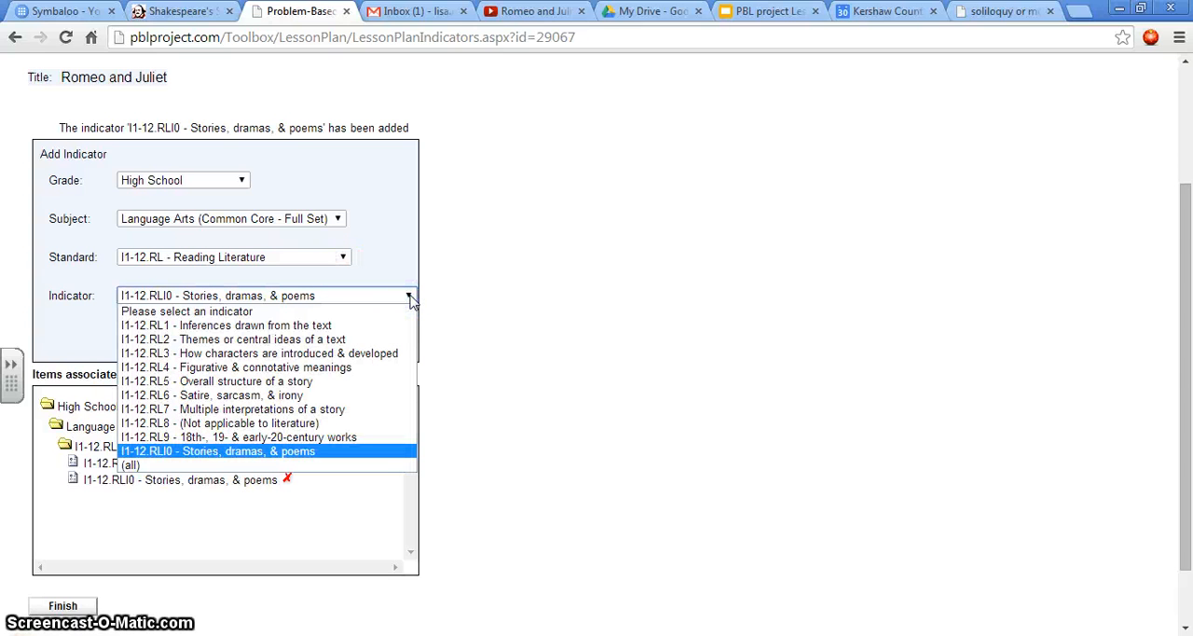
pyautogui.click(307, 382)
pyautogui.click(384, 337)
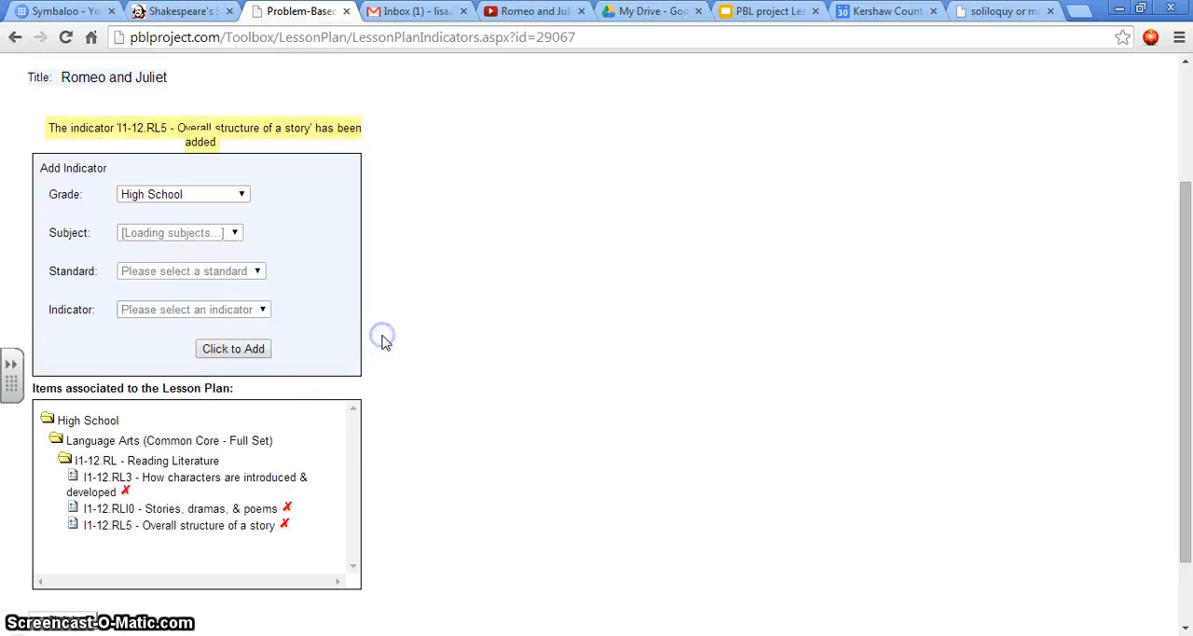
pyautogui.scroll(-1, 526, 337)
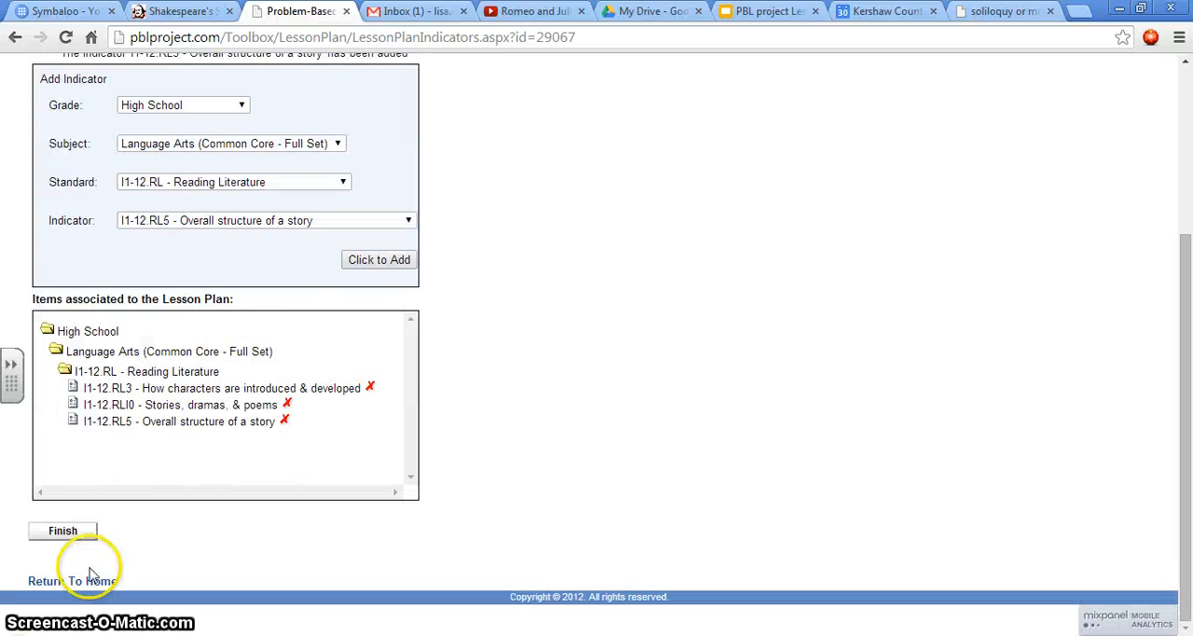
pyautogui.click(70, 531)
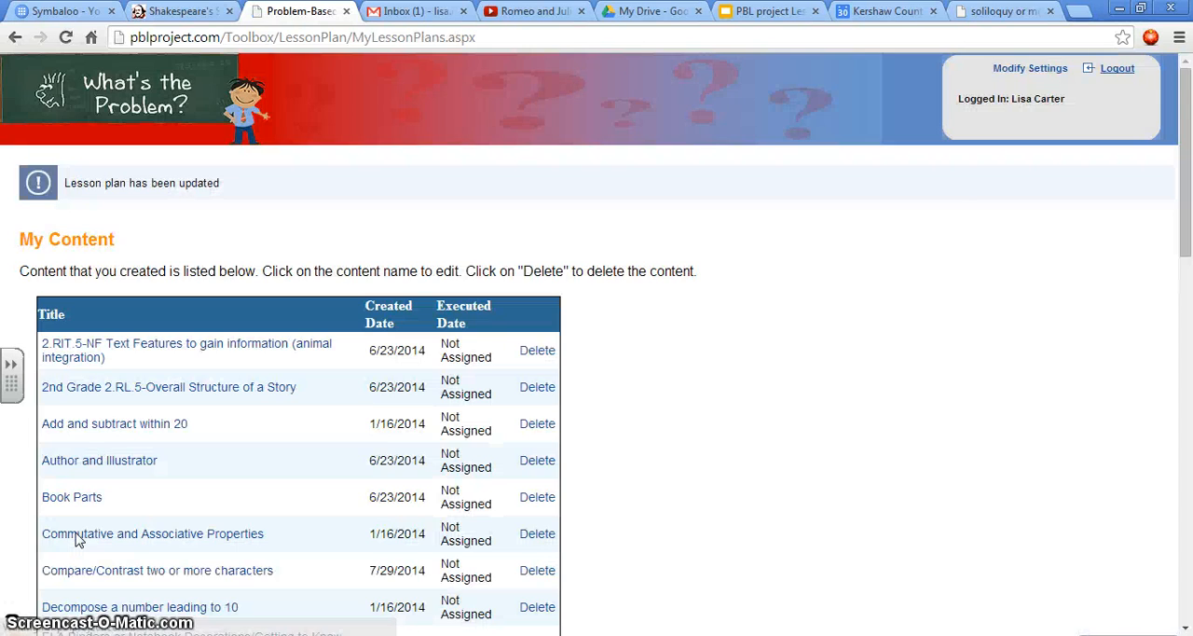
# Step: Look through the My Content list for the Romeo and Juliet lesson plan
pyautogui.scroll(-7, 639, 338)
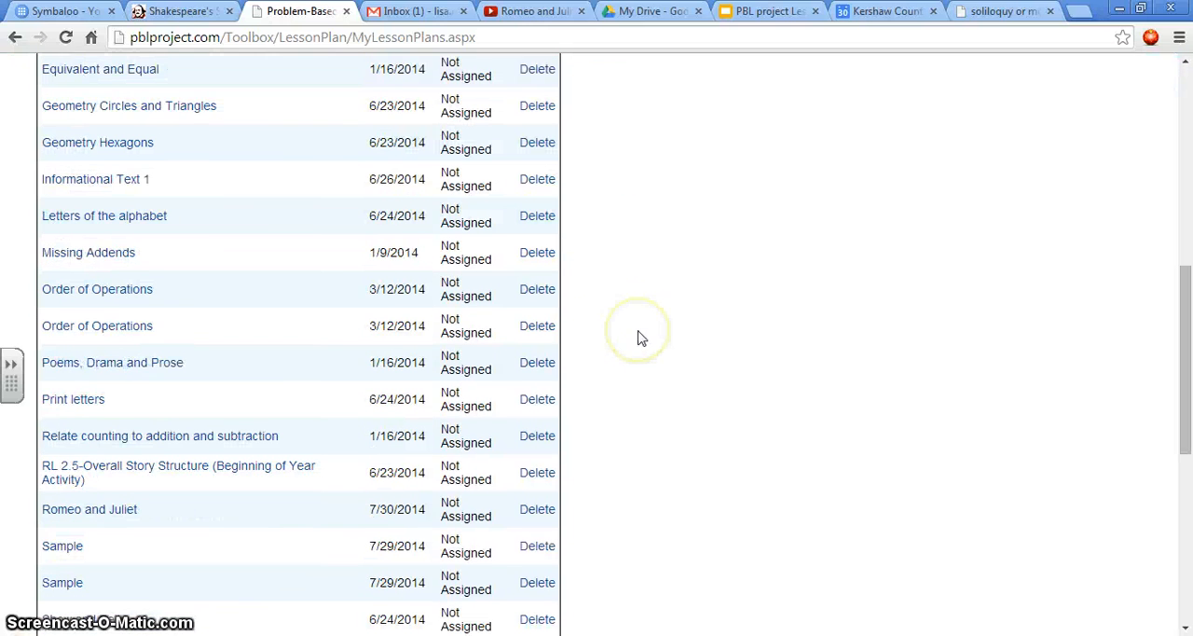
pyautogui.scroll(-2, 757, 351)
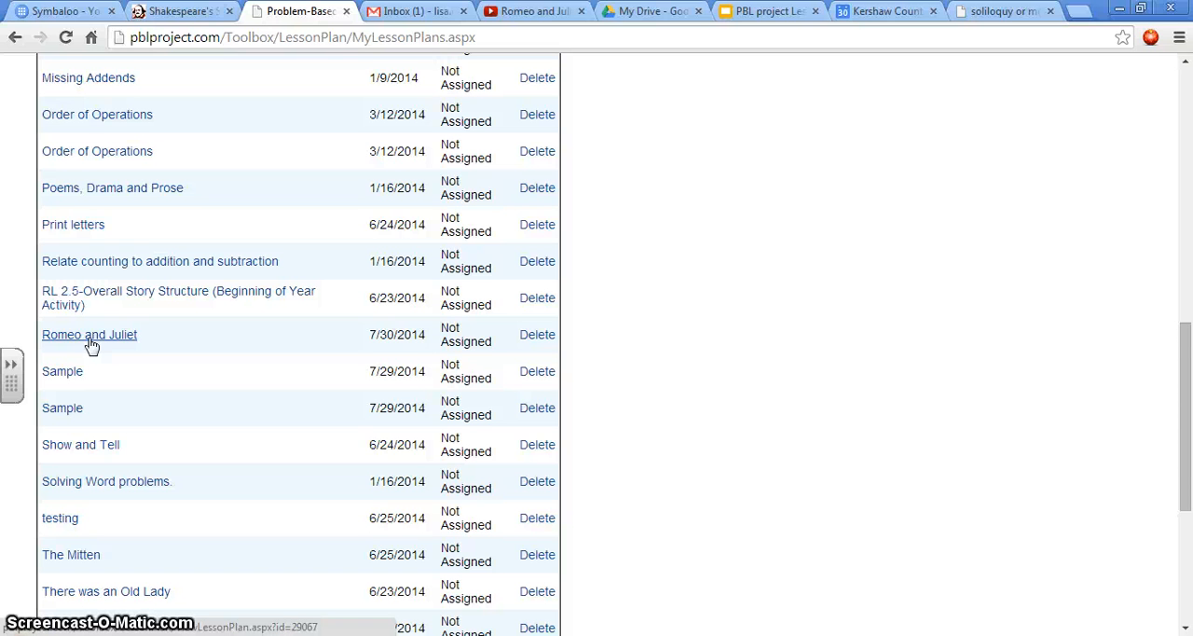
pyautogui.scroll(8, 826, 306)
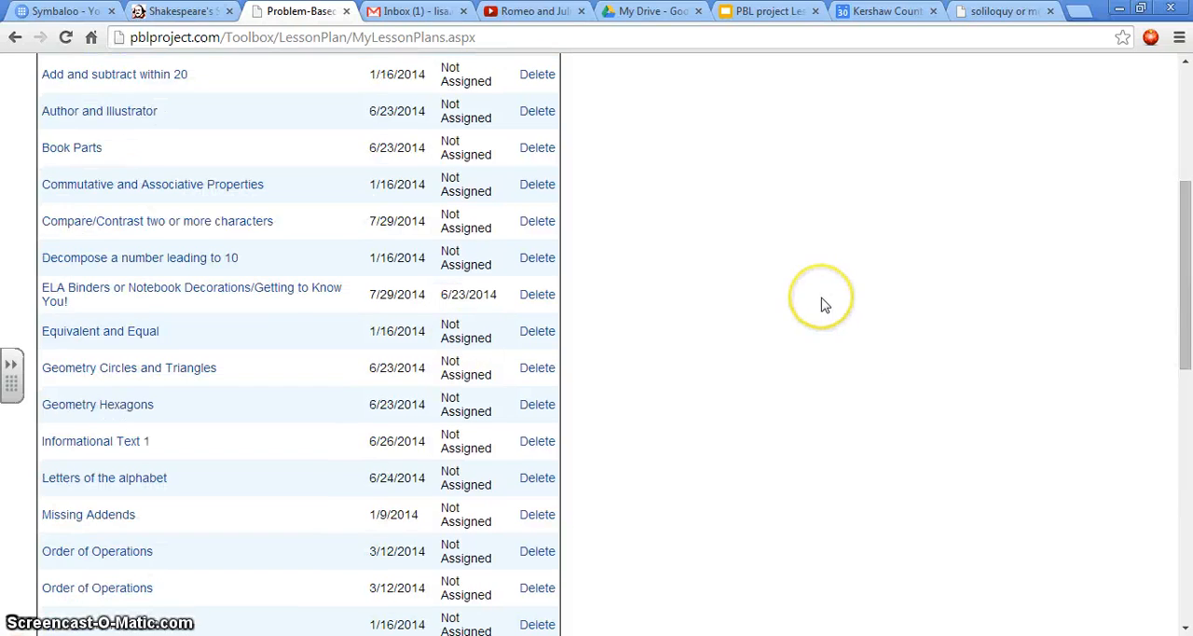